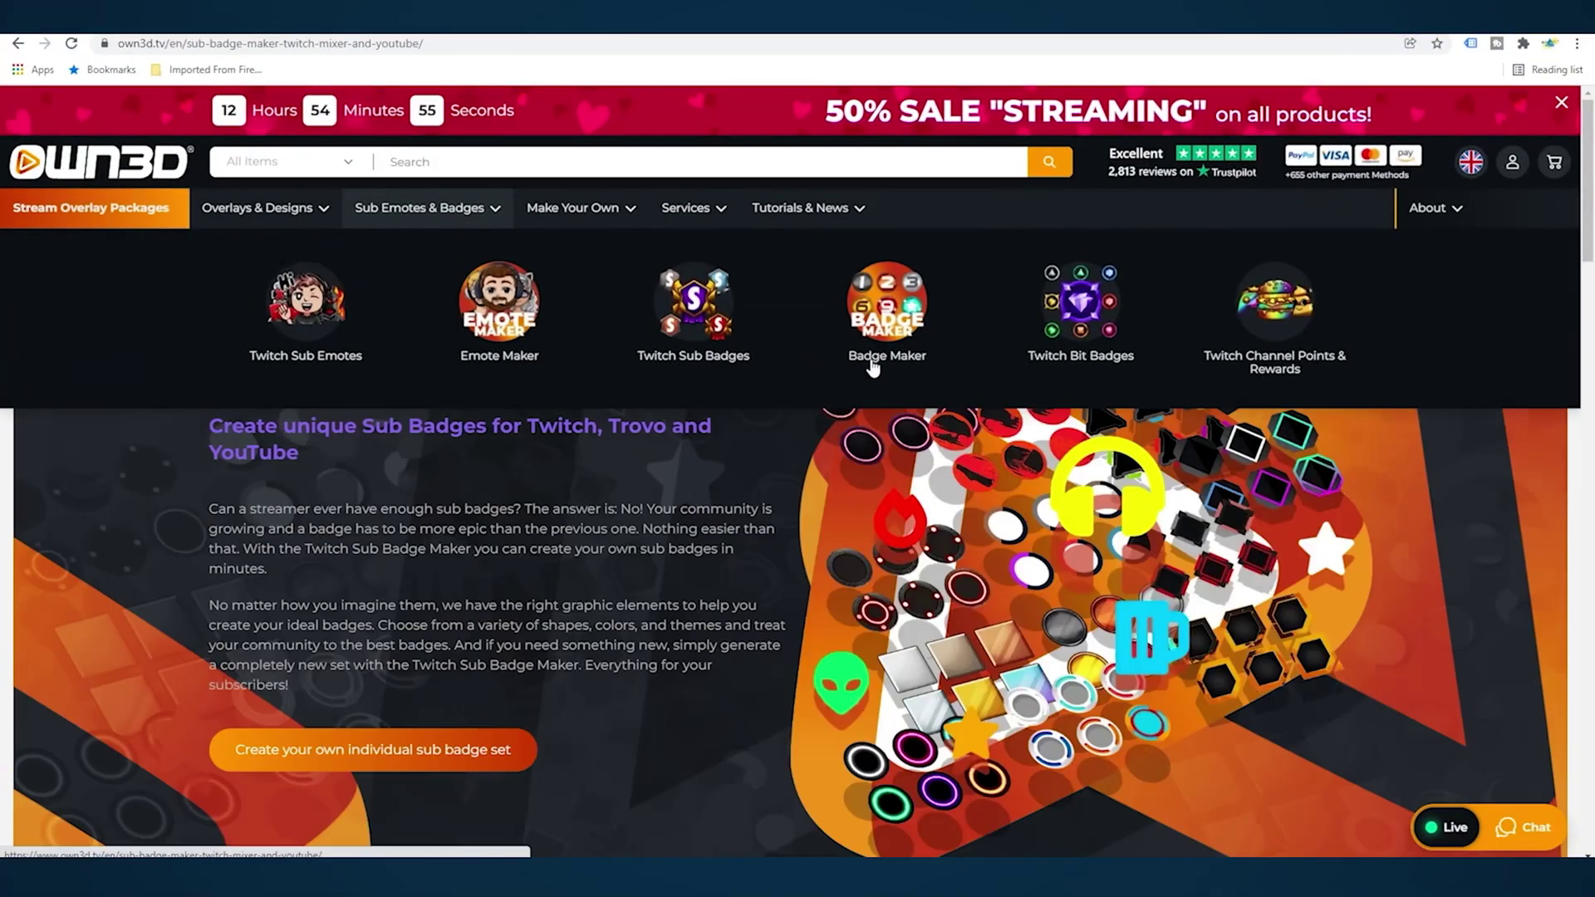
{"action": "scroll", "coordinate": [638, 725], "scroll_direction": "down", "scroll_amount": 2}
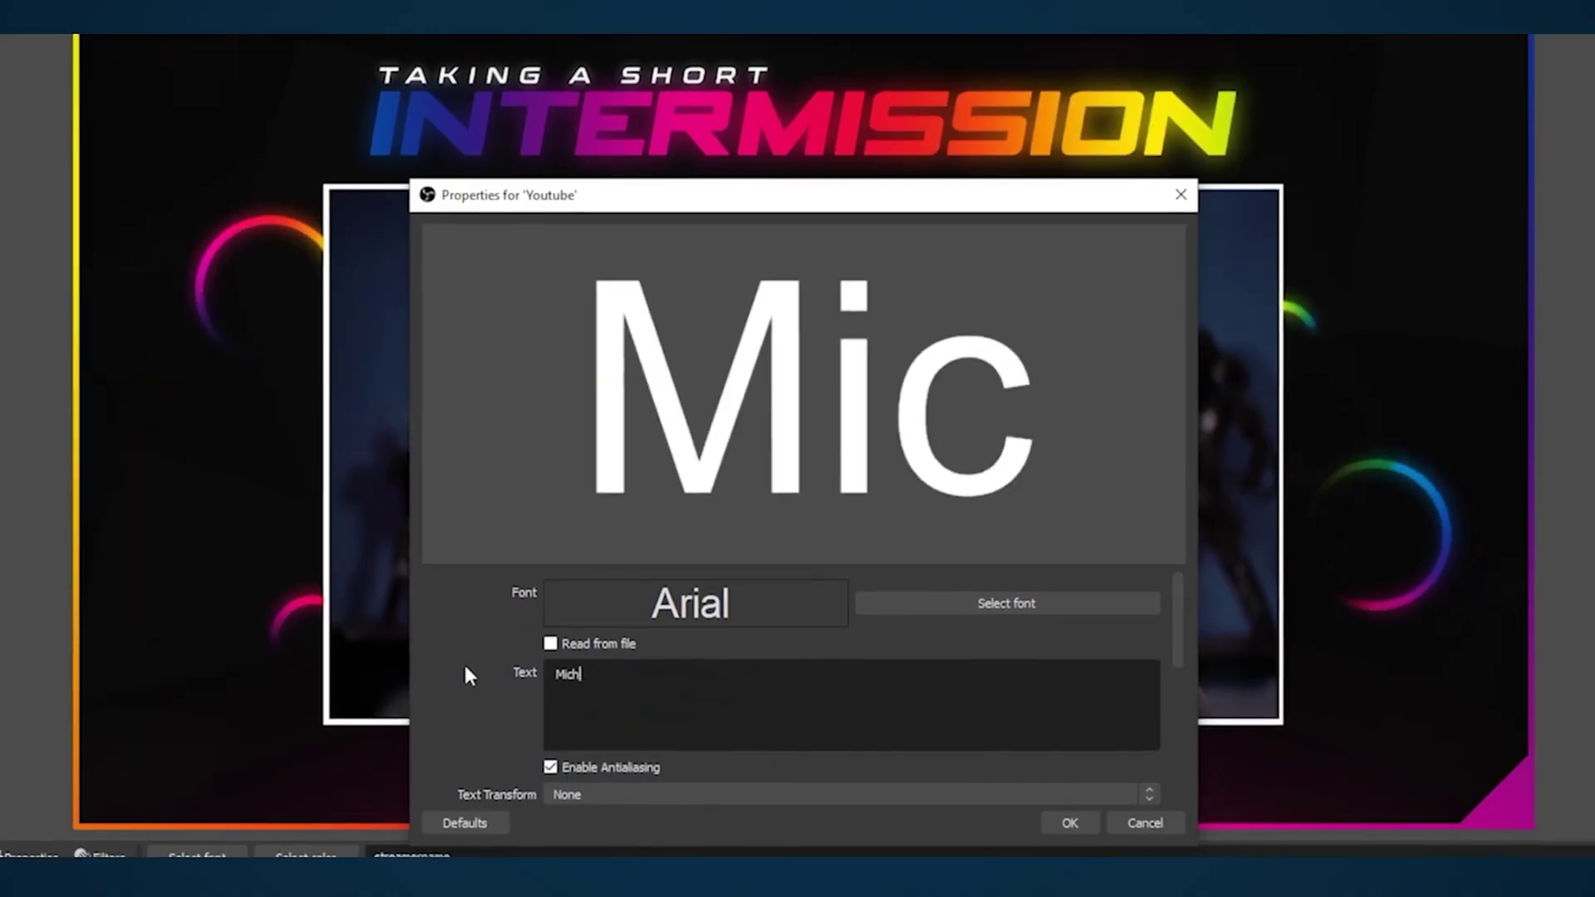
Edit the text source's name text, trimming the extra suffix.
{"action": "type", "text": "aelFeyrer JR"}
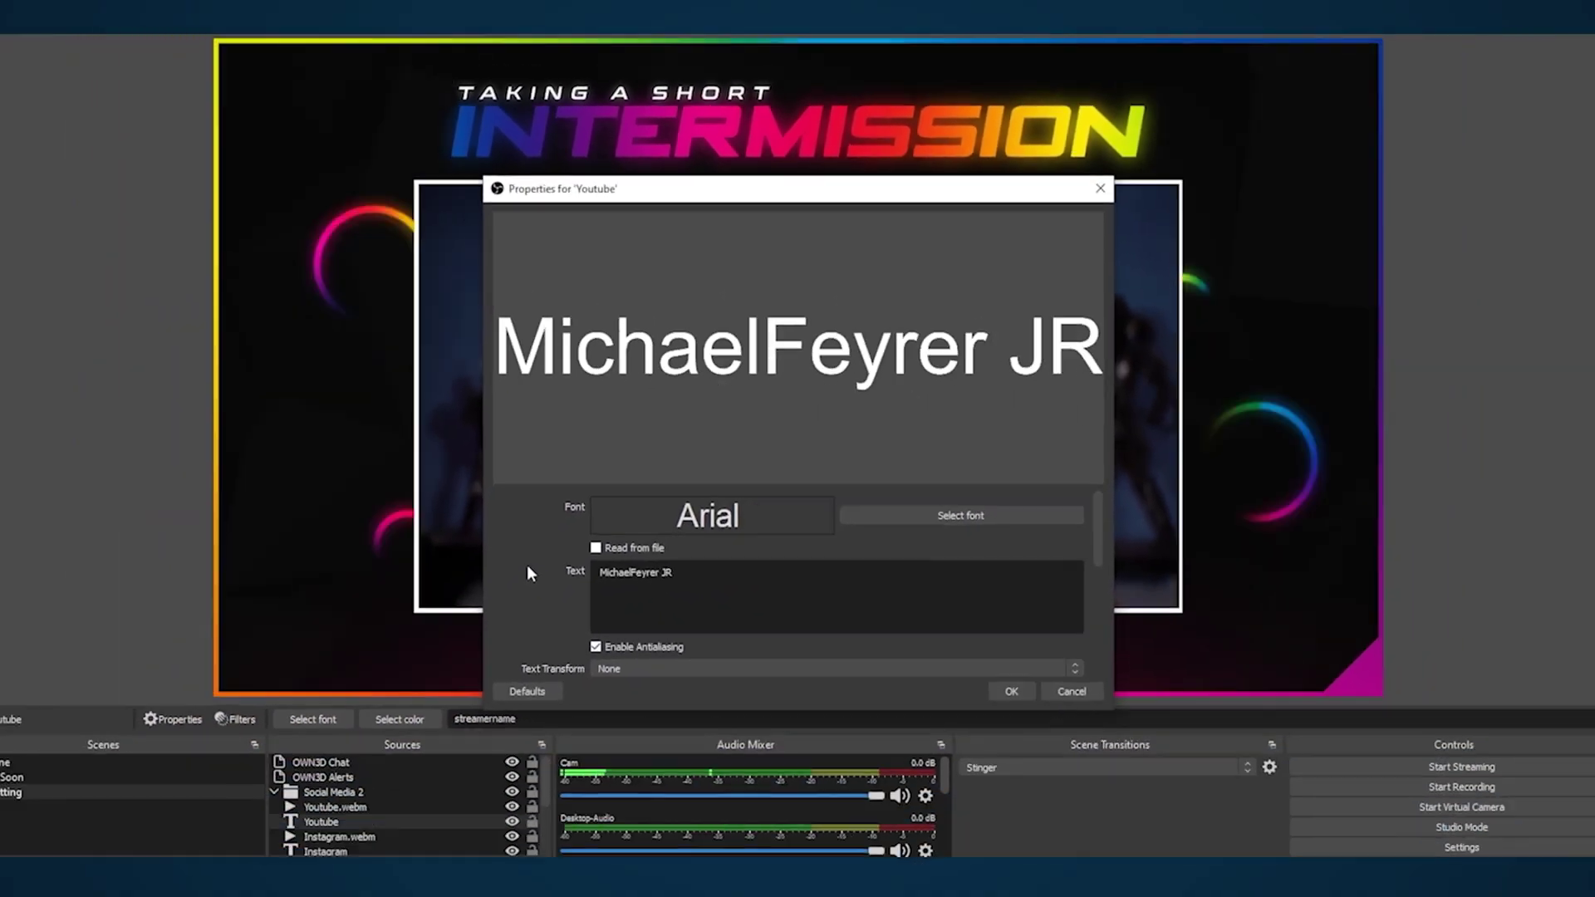
{"action": "key", "text": "BackSpace"}
{"action": "key", "text": "BackSpace"}
{"action": "key", "text": "BackSpace"}
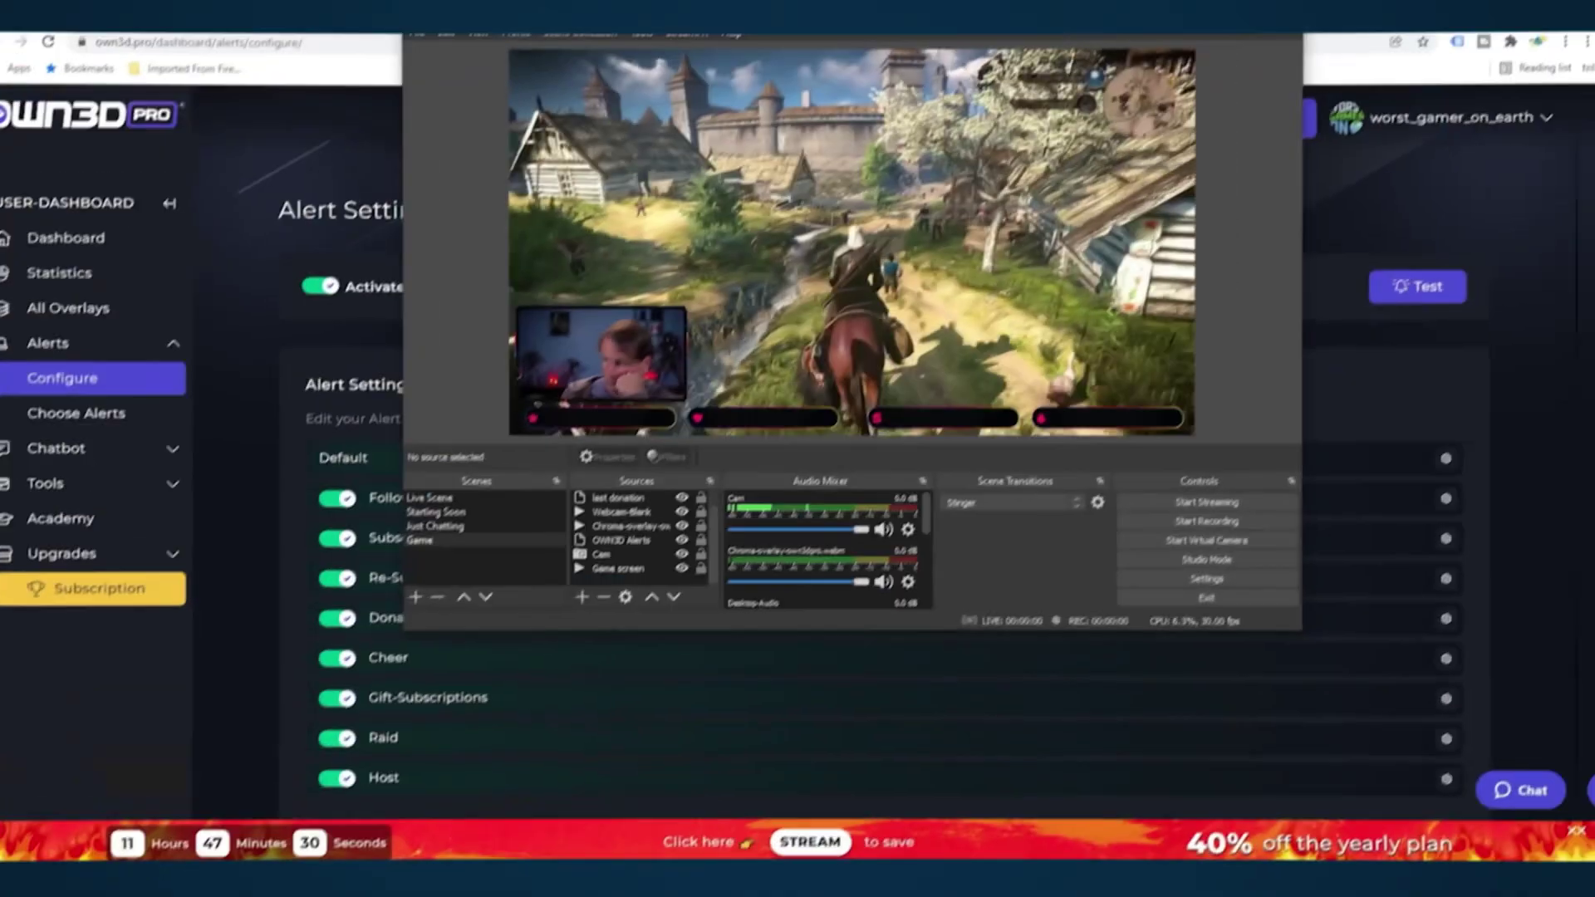
Snap OBS right beside the OWN3D browser, install the Pure overlay and view it in Live Scene.
{"action": "key", "text": "super+Right"}
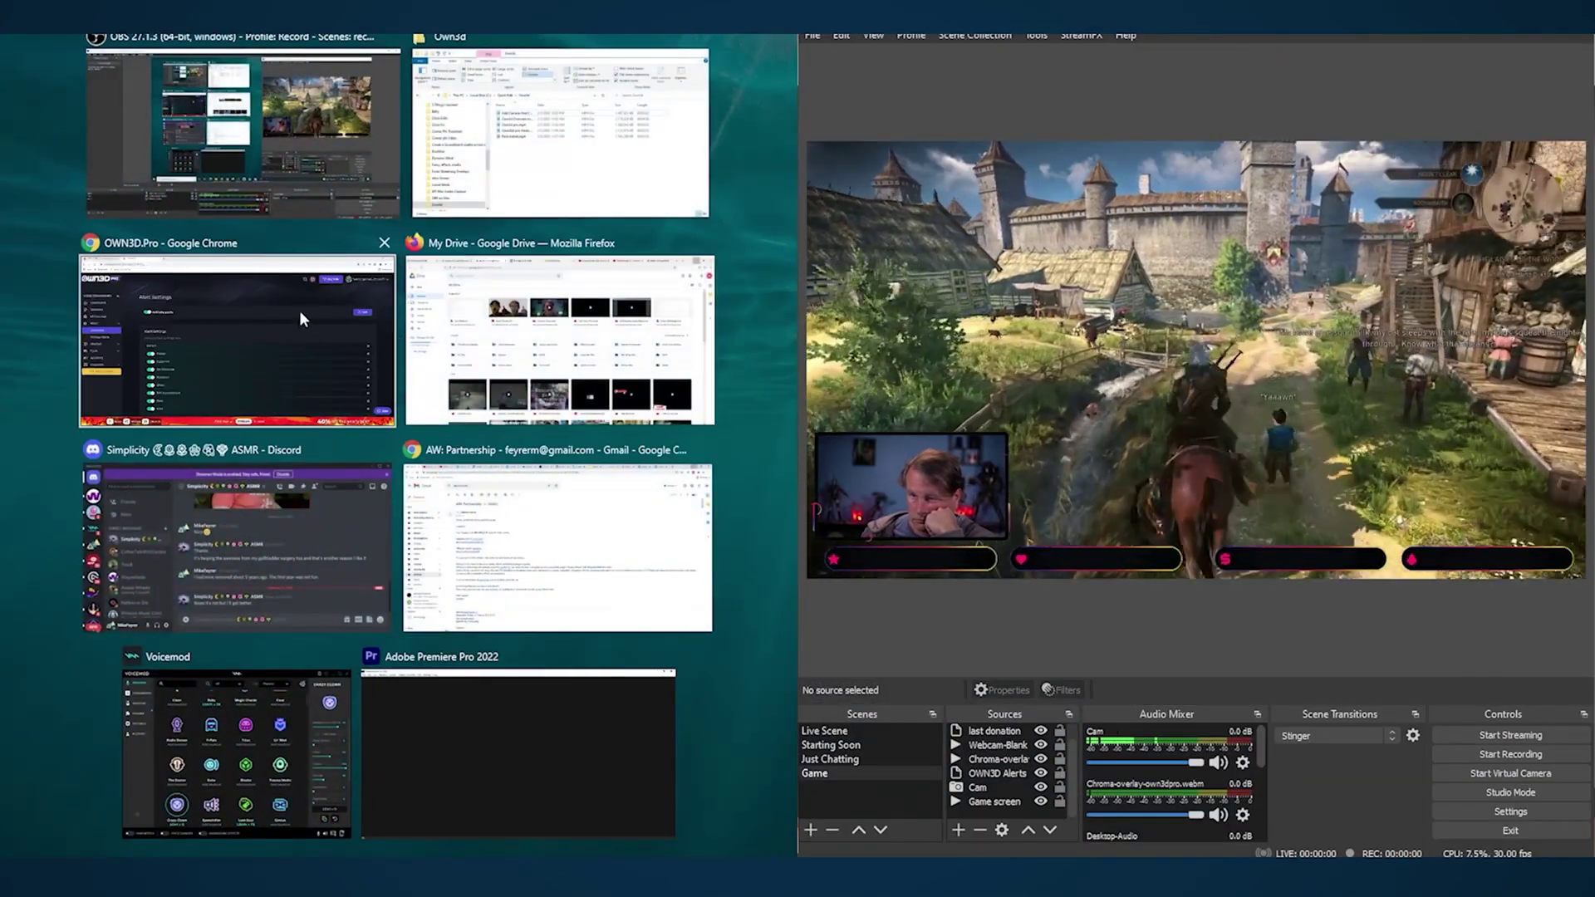
{"action": "left_click", "coordinate": [299, 311]}
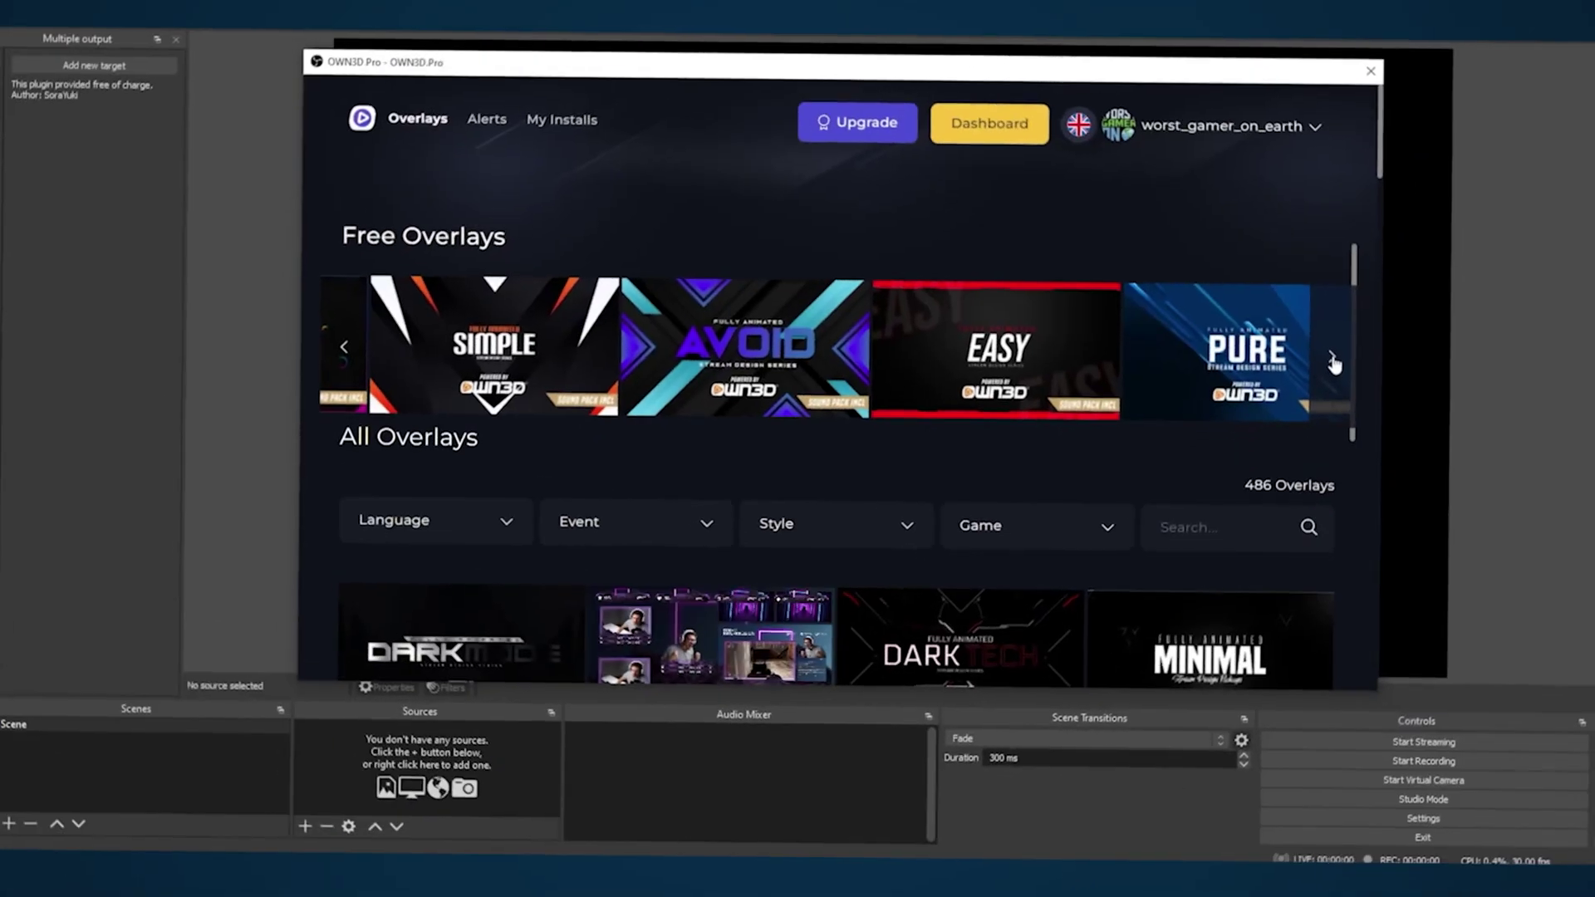
{"action": "left_click", "coordinate": [1329, 358]}
{"action": "left_click", "coordinate": [496, 508]}
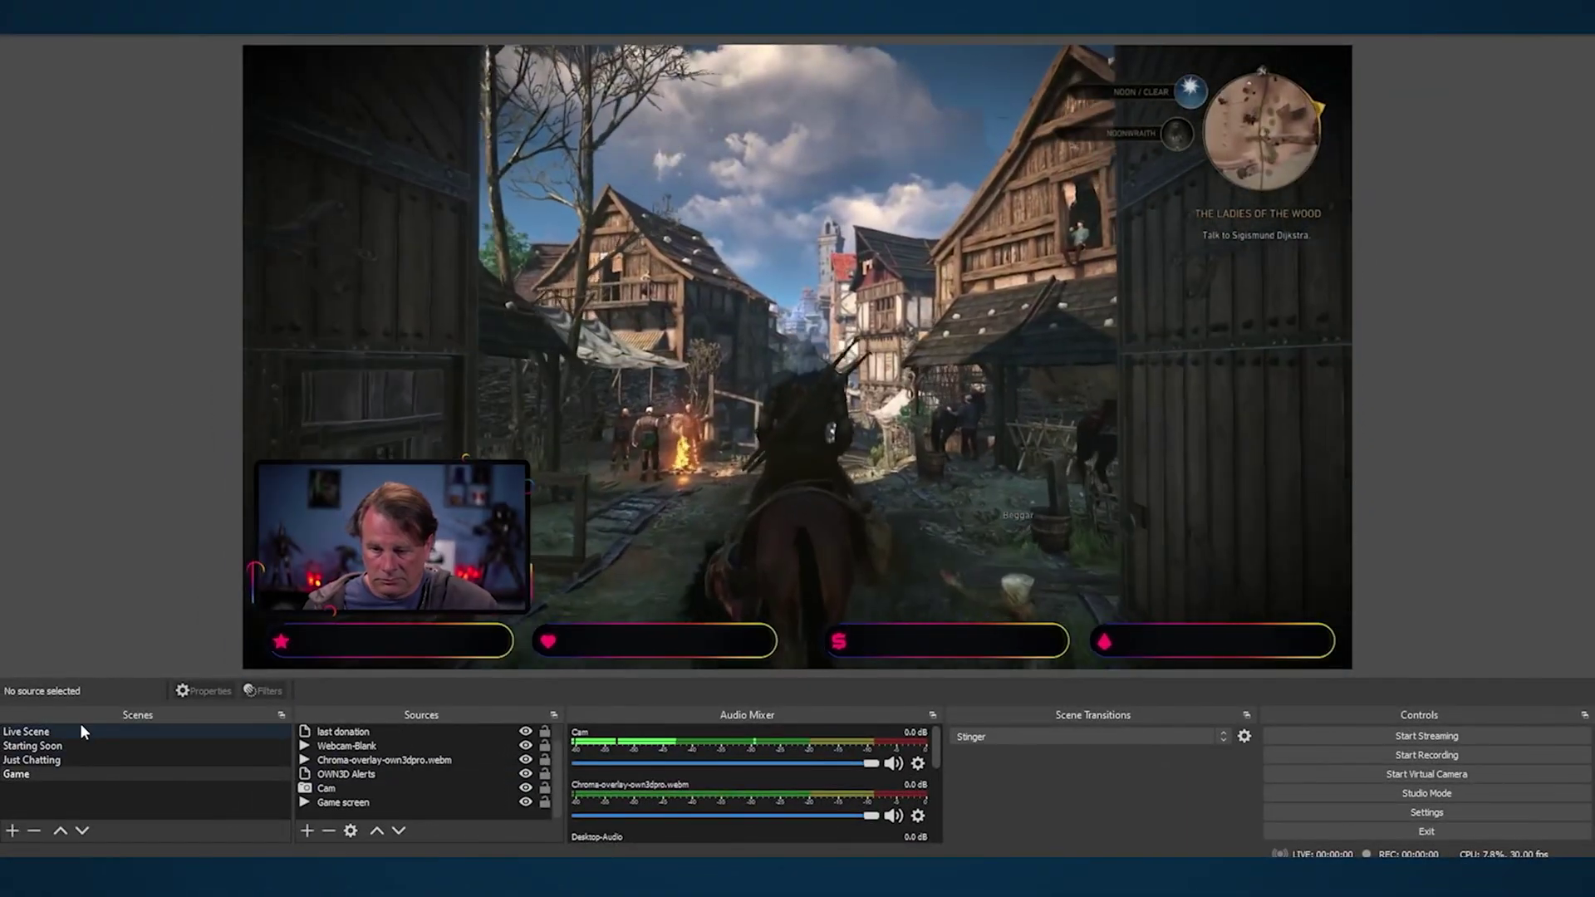
{"action": "left_click", "coordinate": [80, 729]}
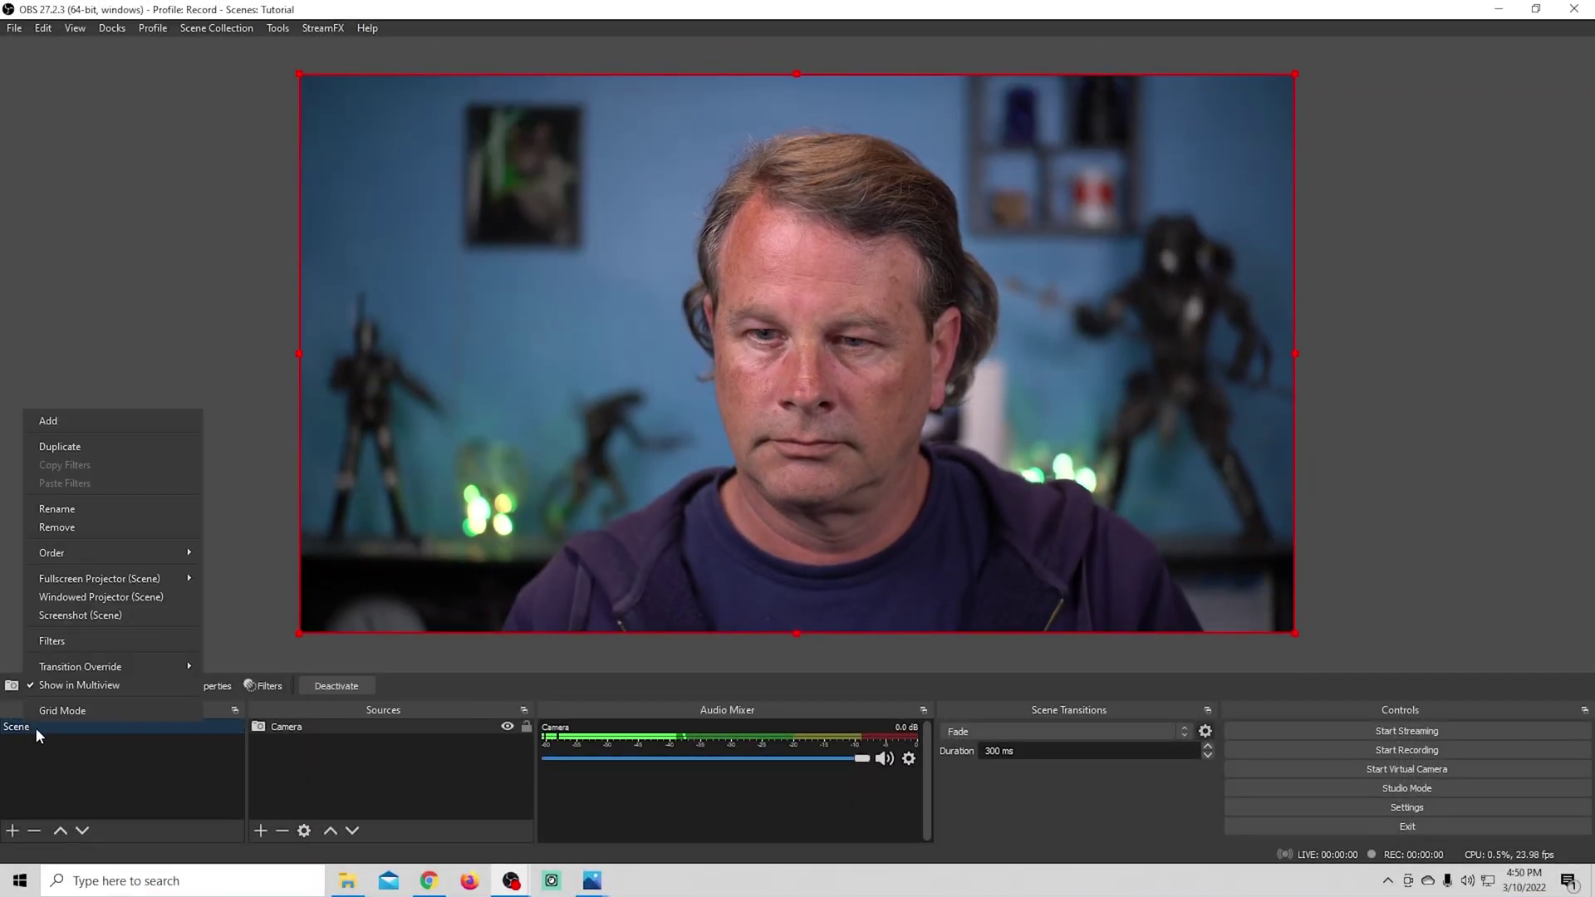
Rename the scene 'Scene' to NS-Camera and create a new empty scene named NS-Webcam.
{"action": "left_click", "coordinate": [103, 510]}
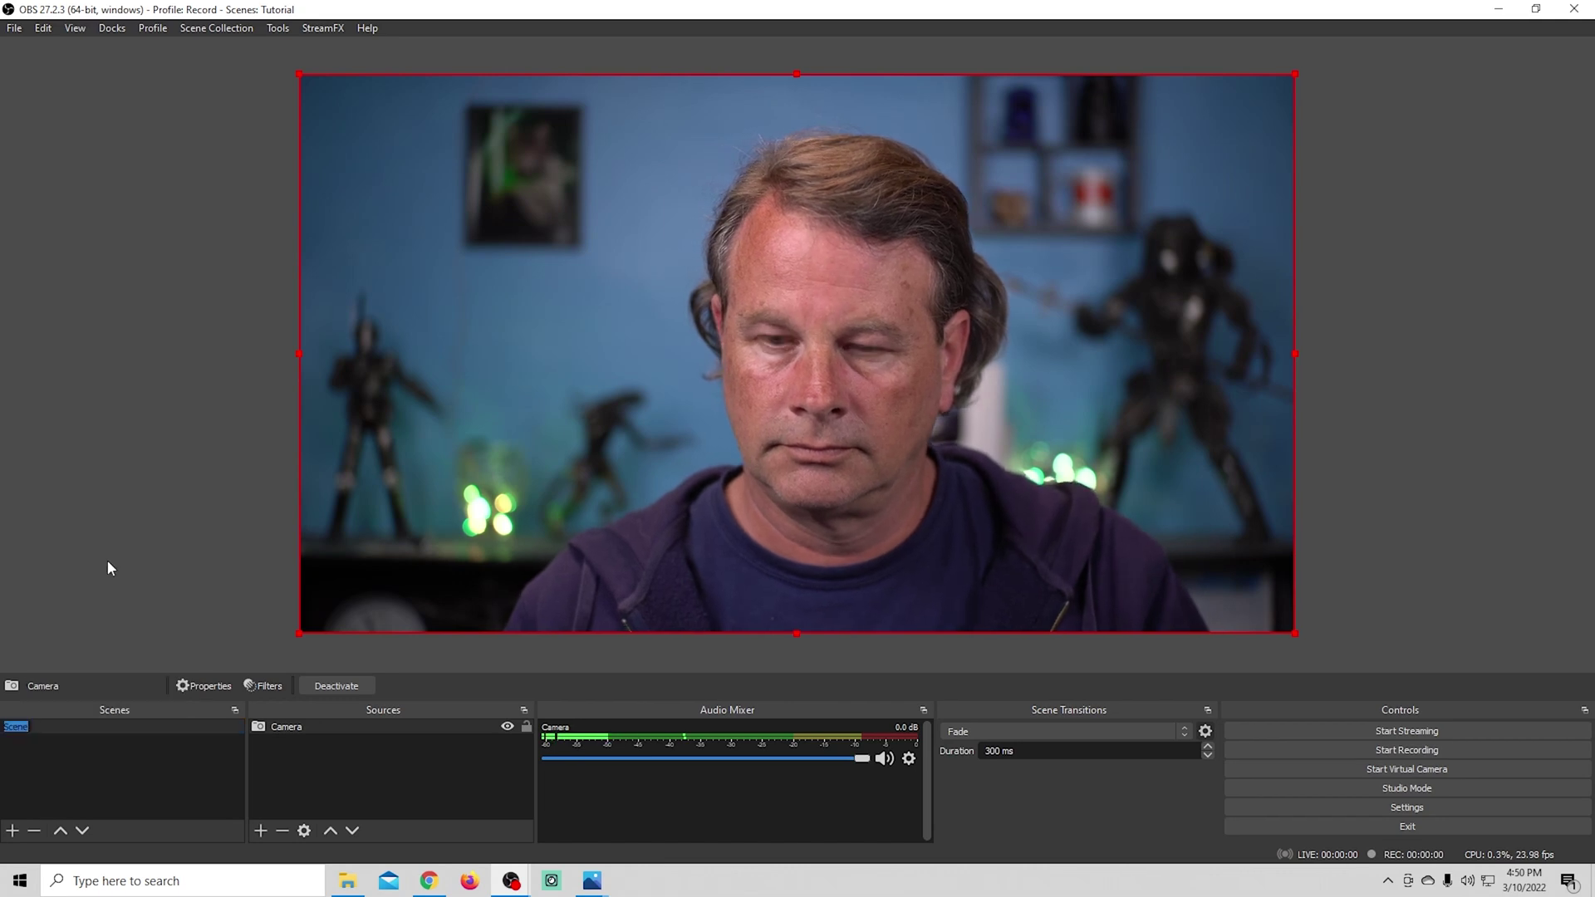
{"action": "type", "text": "NS"}
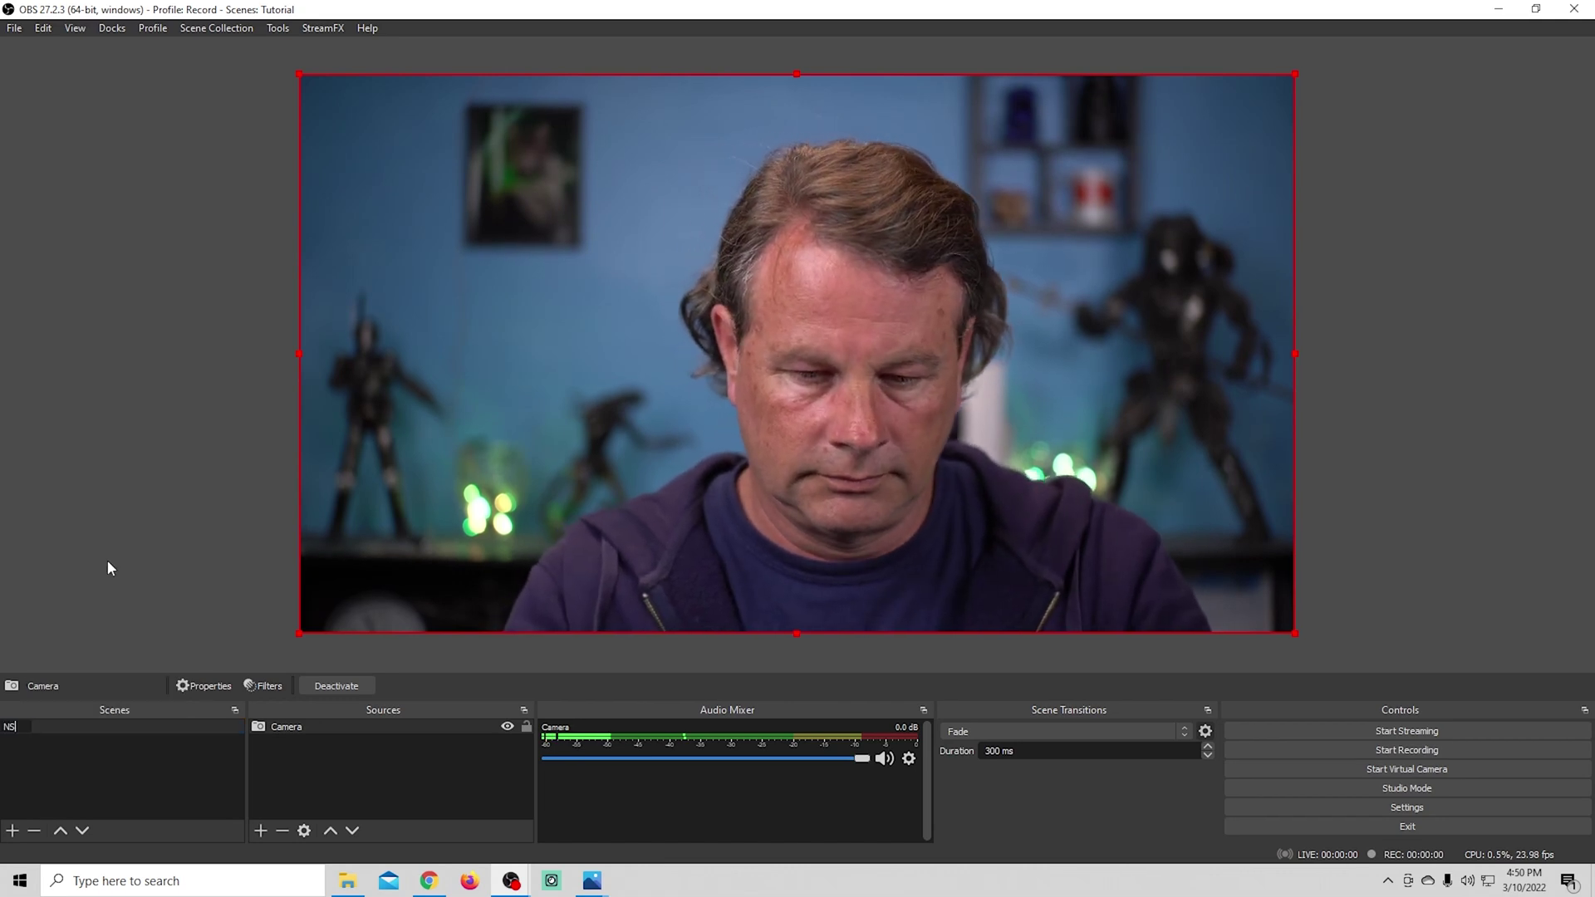
{"action": "type", "text": "-Camera"}
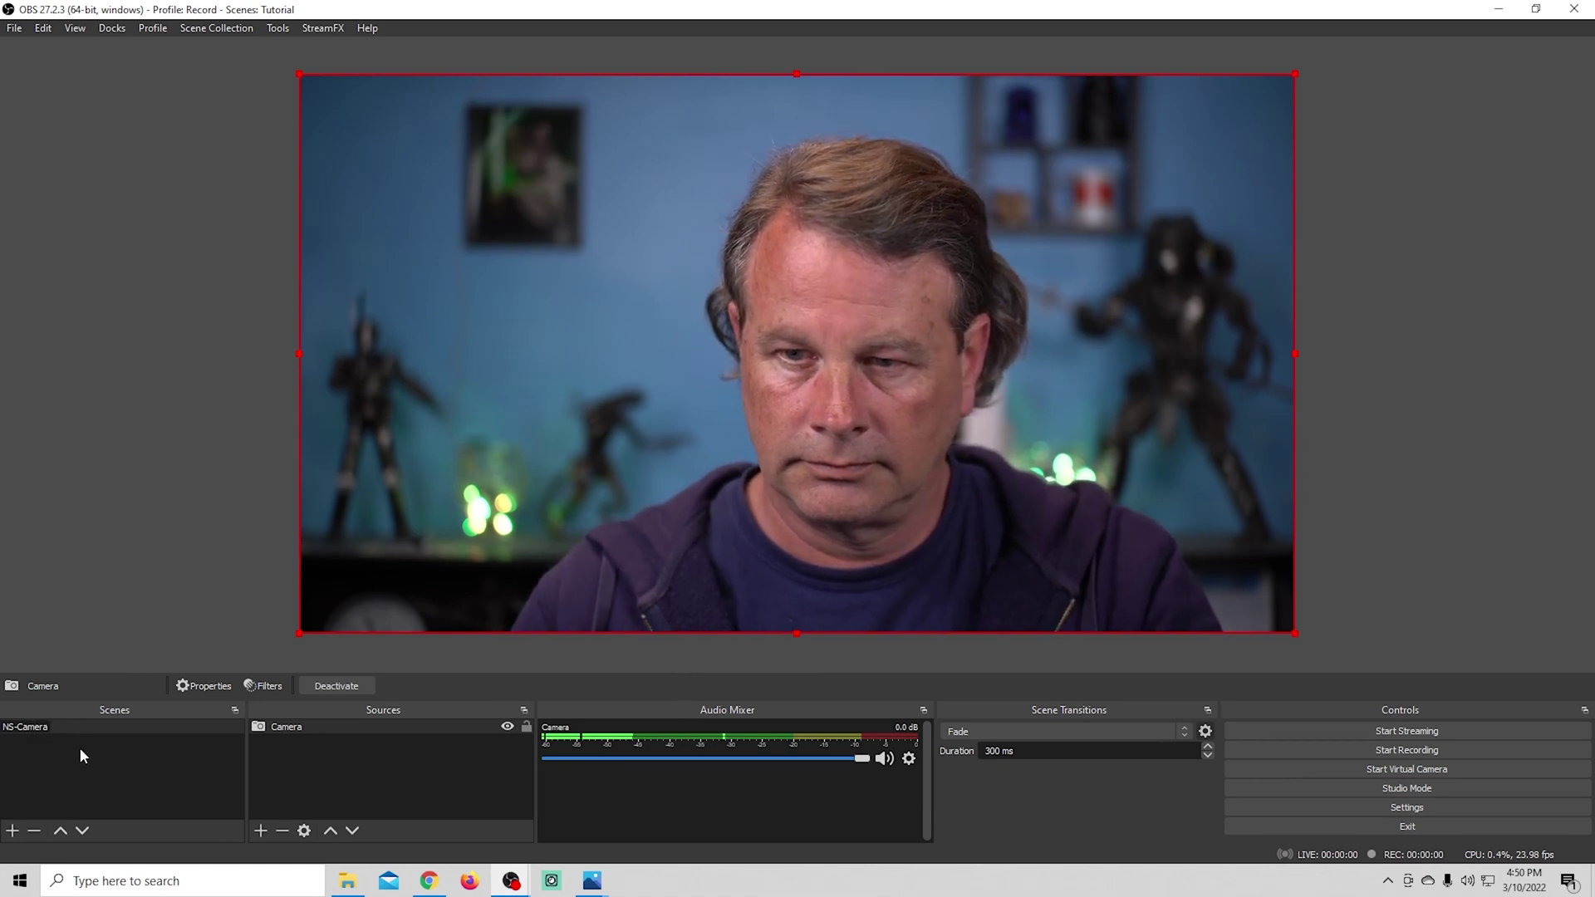
{"action": "key", "text": "Return"}
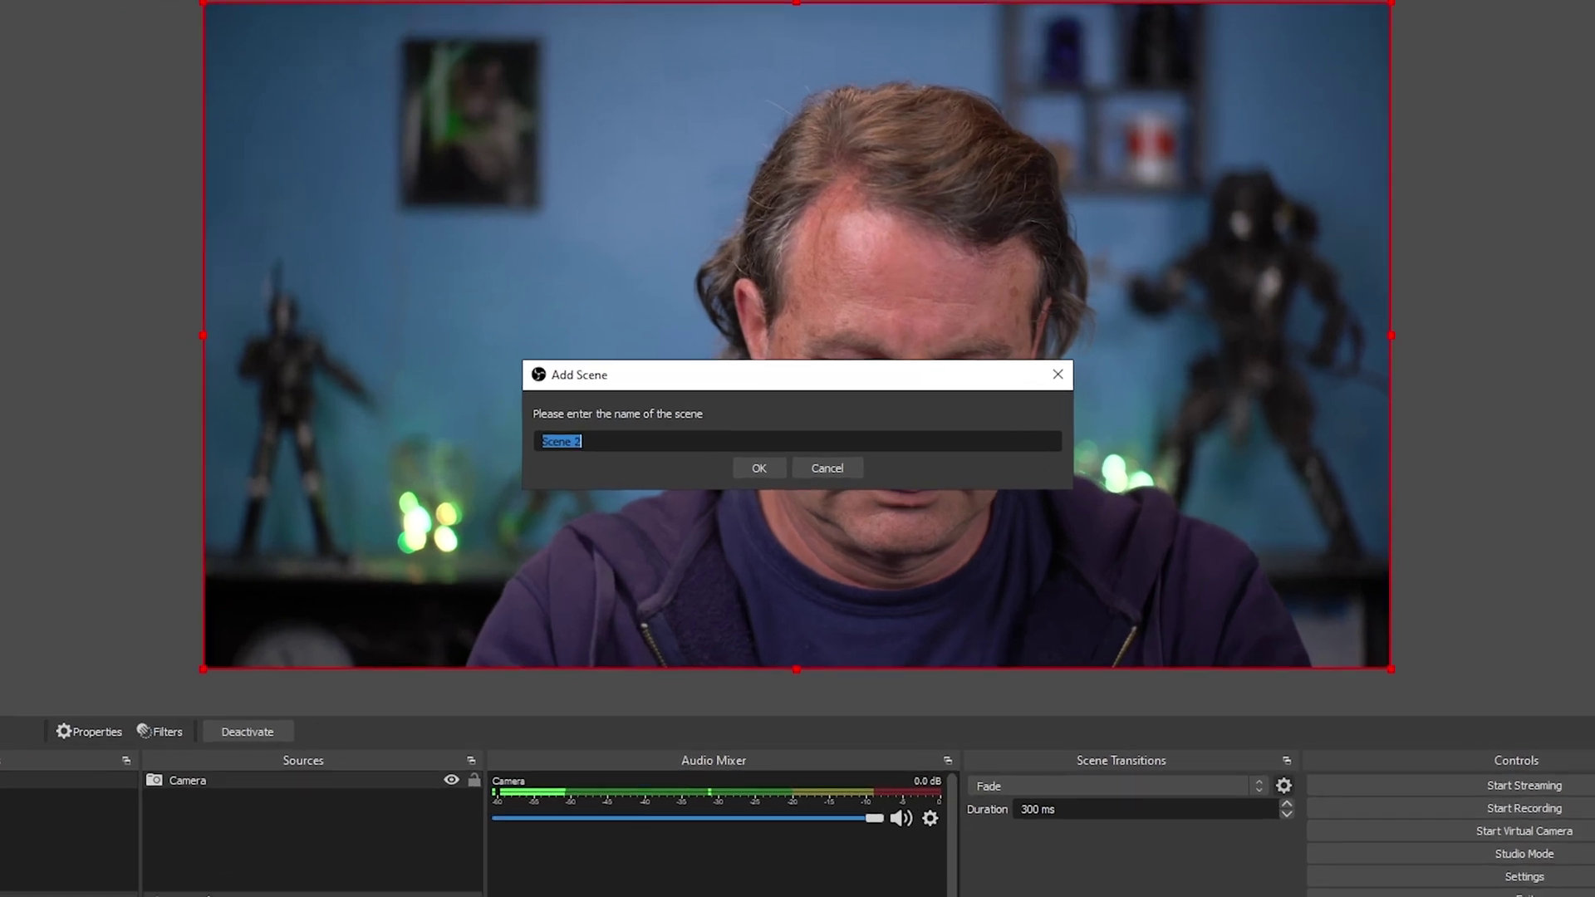
{"action": "type", "text": "NS-Webcam"}
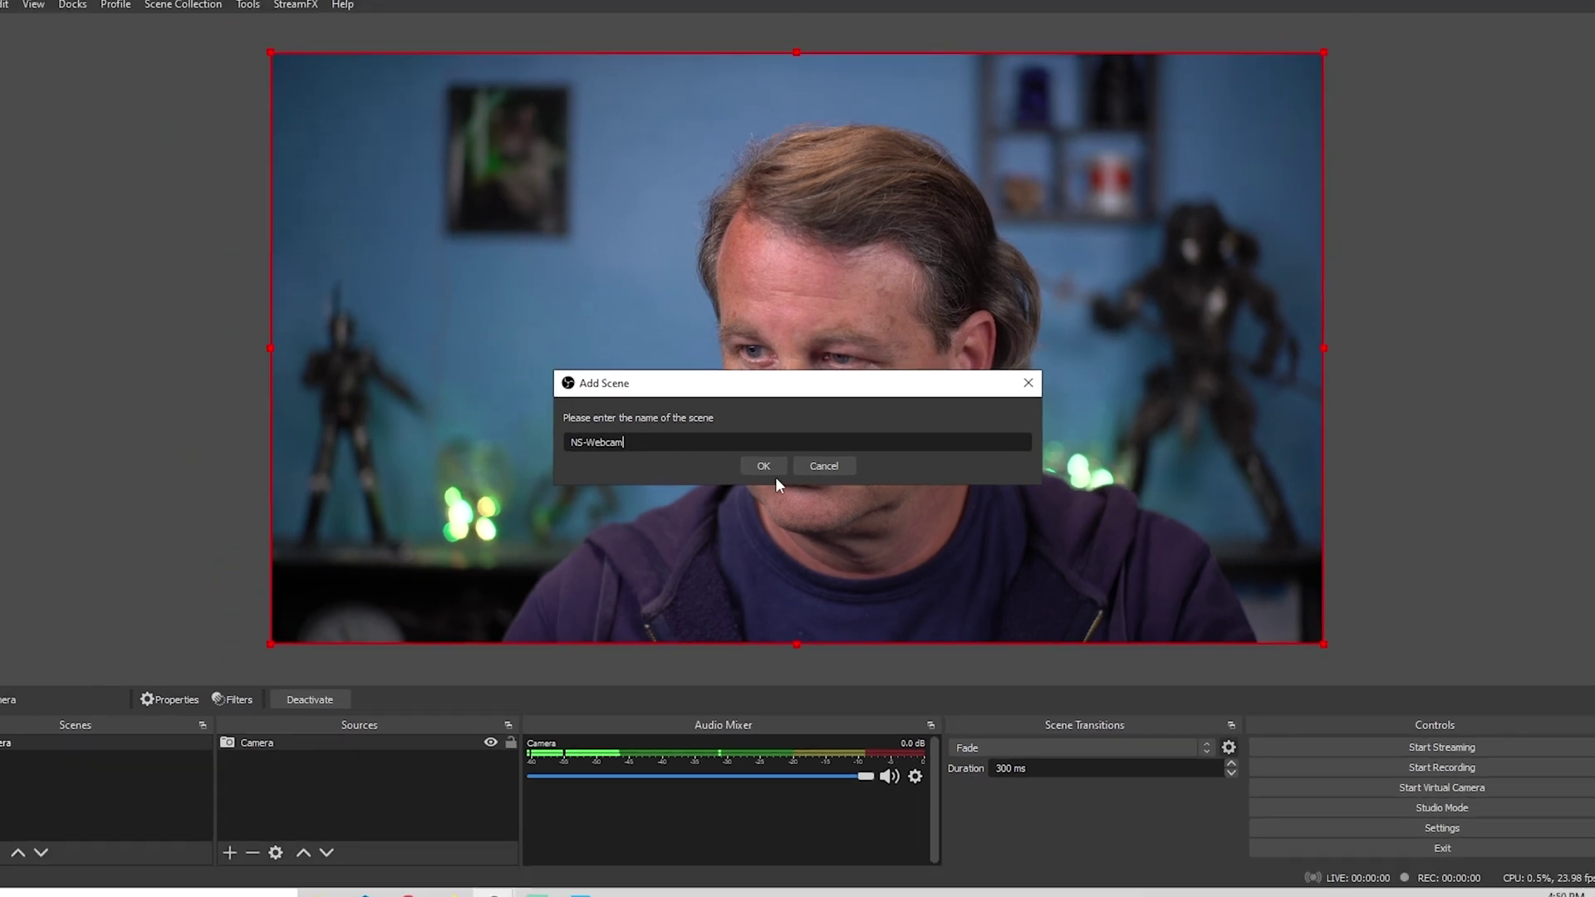
{"action": "left_click", "coordinate": [753, 470]}
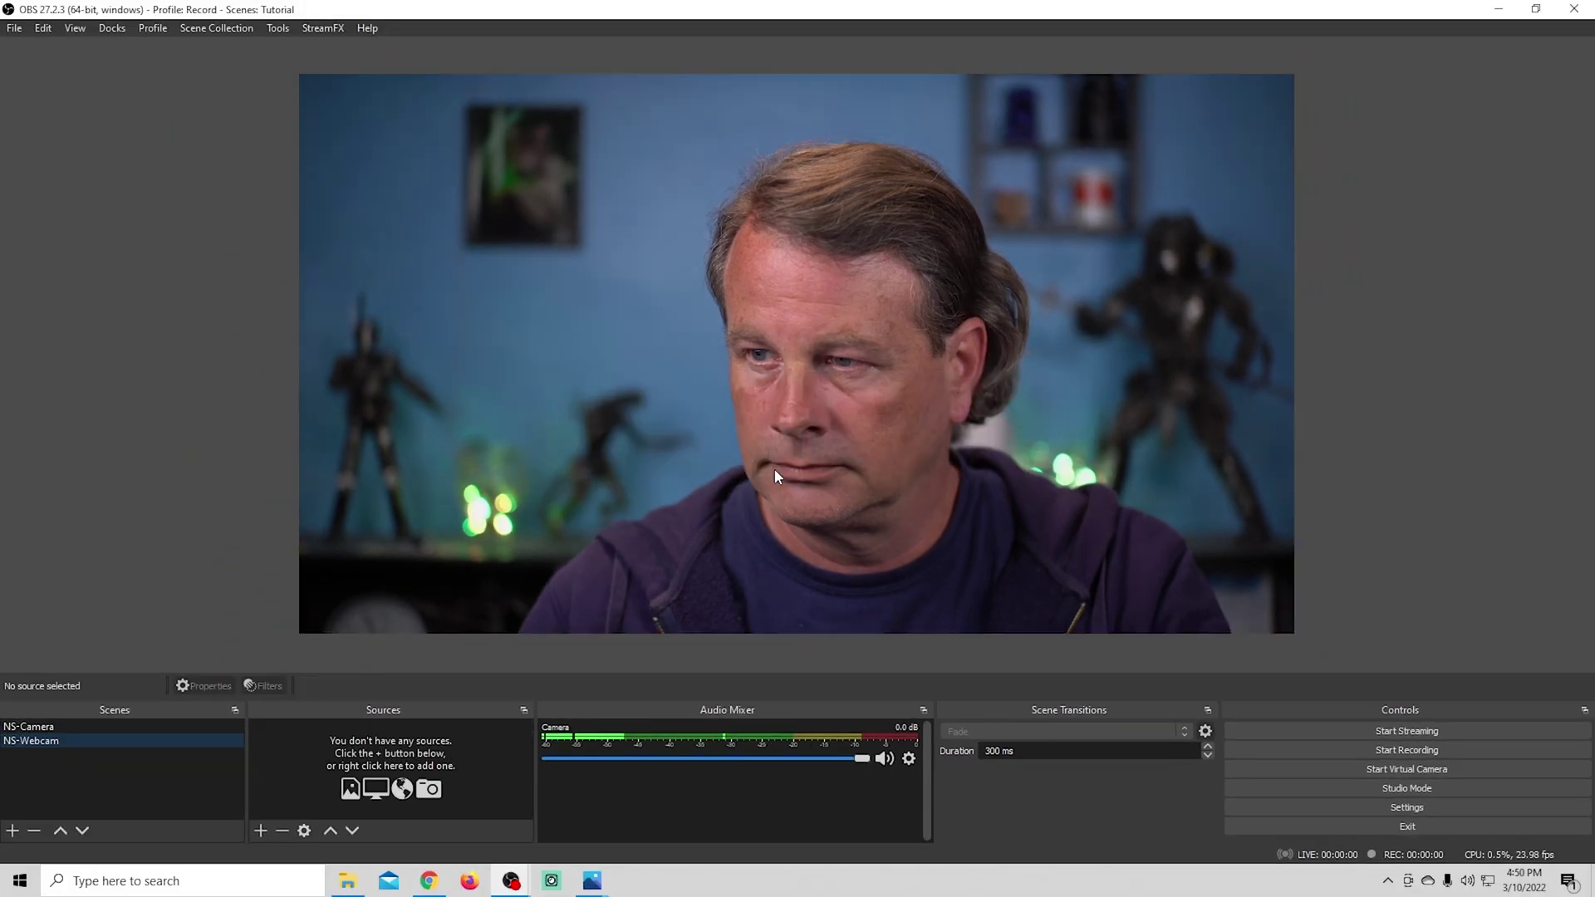
Add a Video Capture Device source named Webcam using the GENERAL WEBCAM device.
{"action": "left_click", "coordinate": [259, 831]}
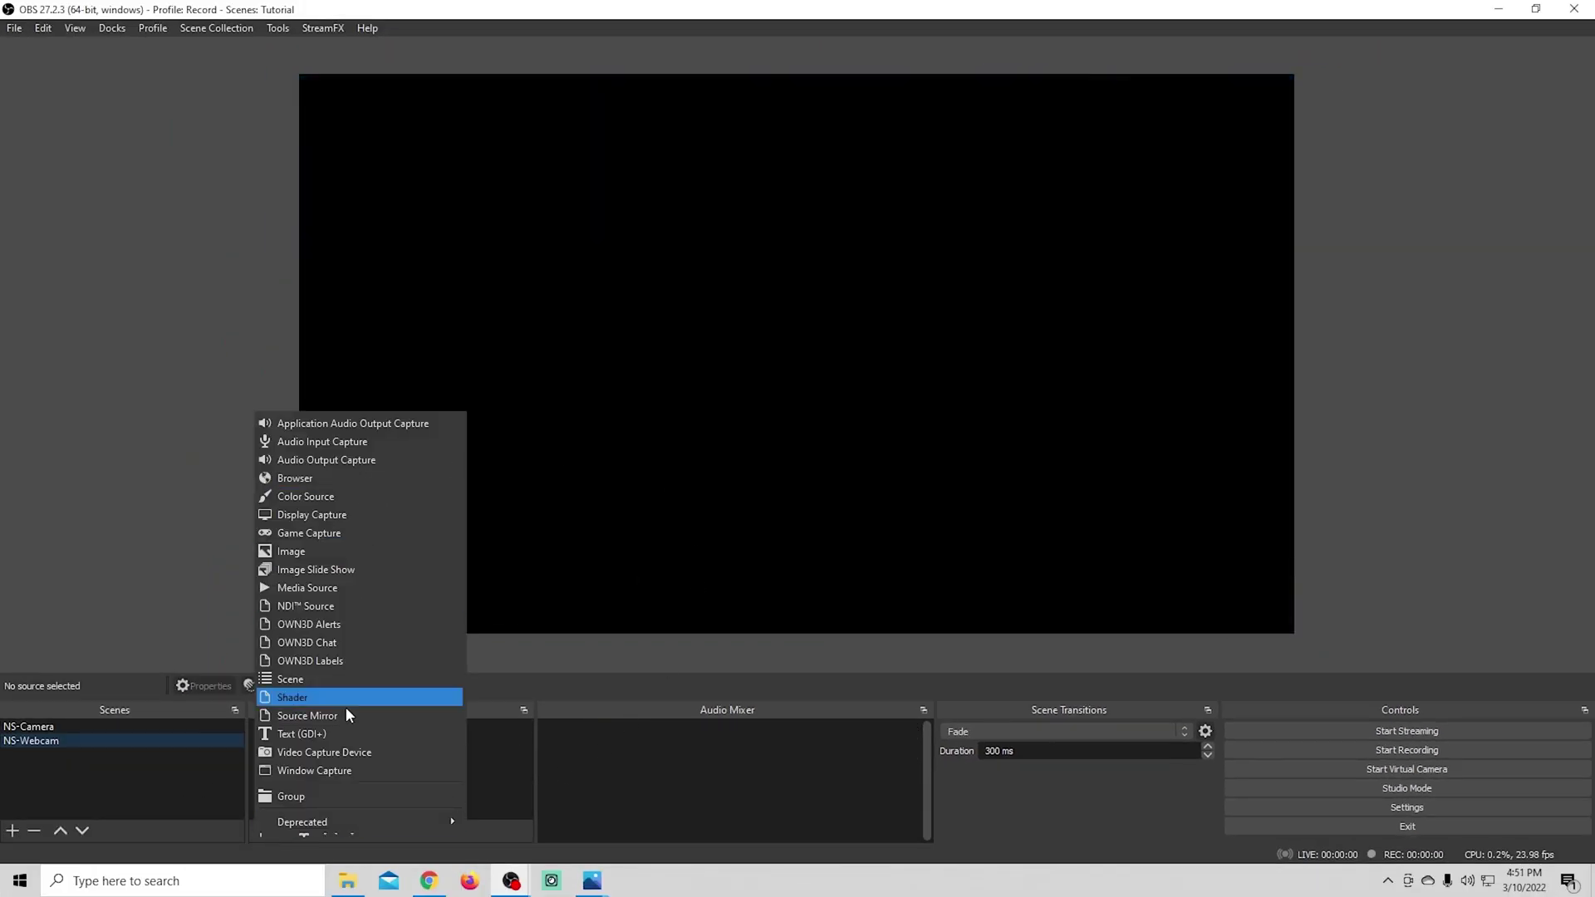
{"action": "left_click", "coordinate": [347, 752]}
{"action": "type", "text": "Webcam"}
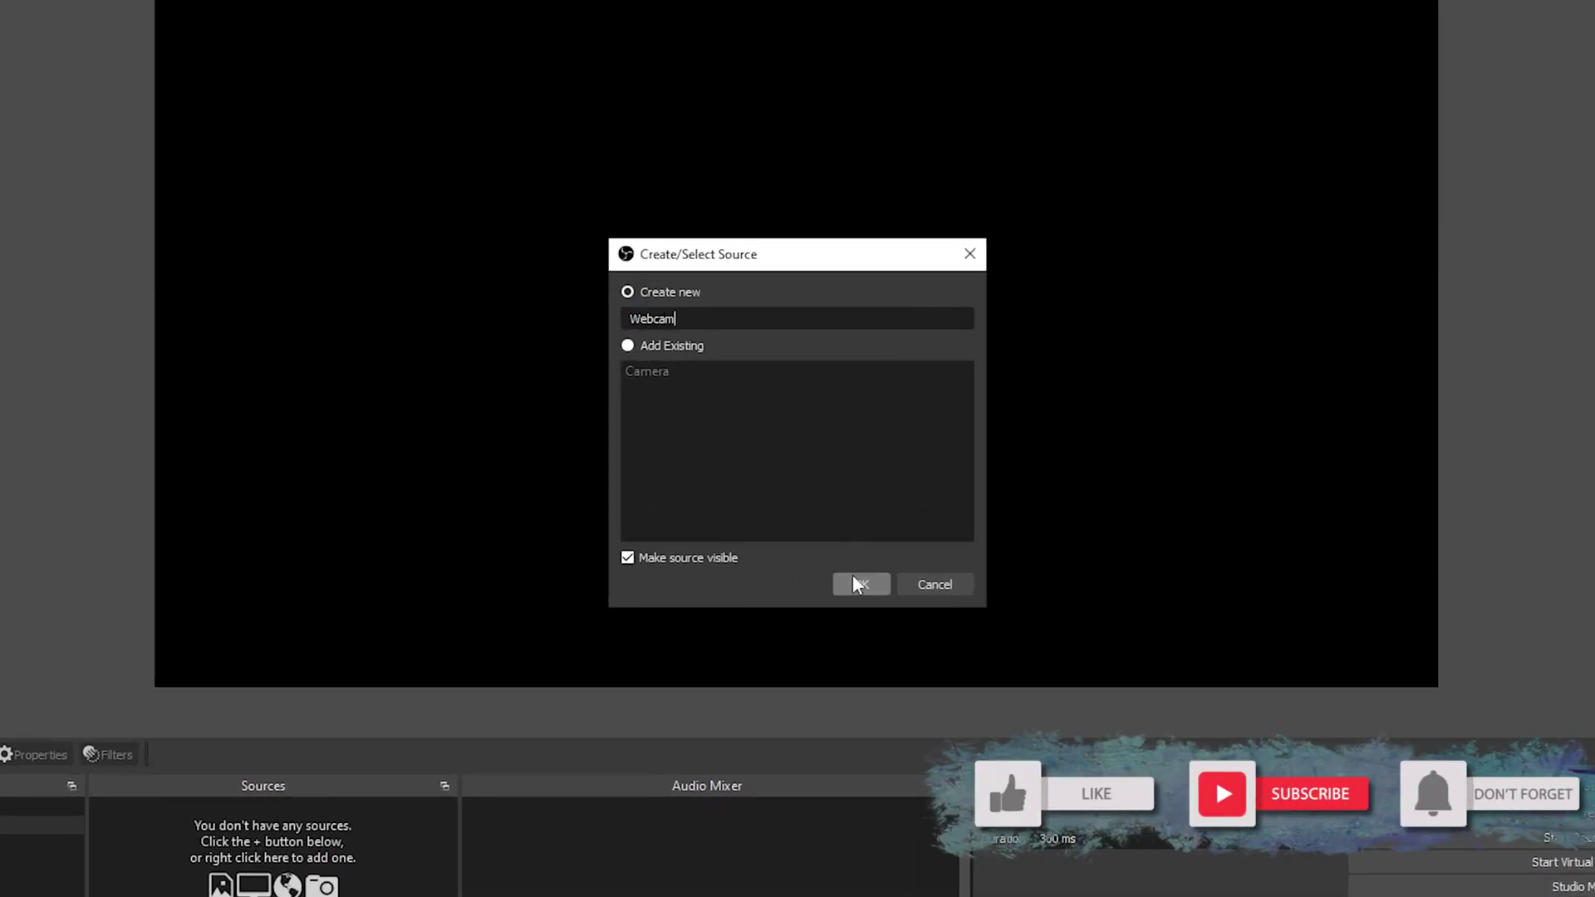
{"action": "left_click", "coordinate": [859, 584]}
{"action": "left_click", "coordinate": [714, 570]}
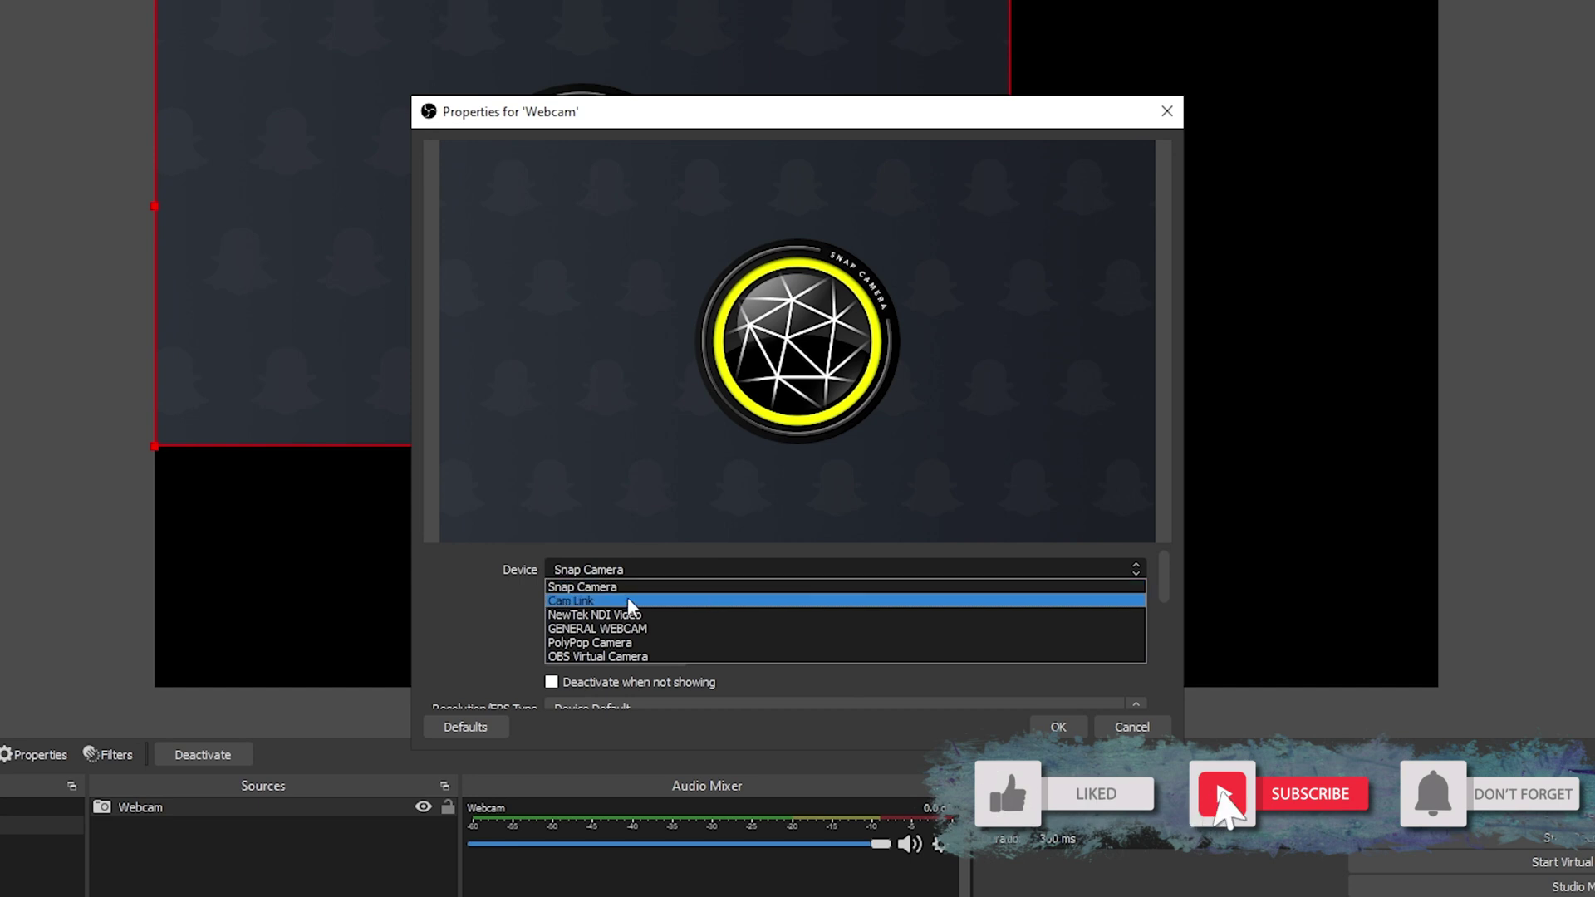
{"action": "left_click", "coordinate": [626, 628]}
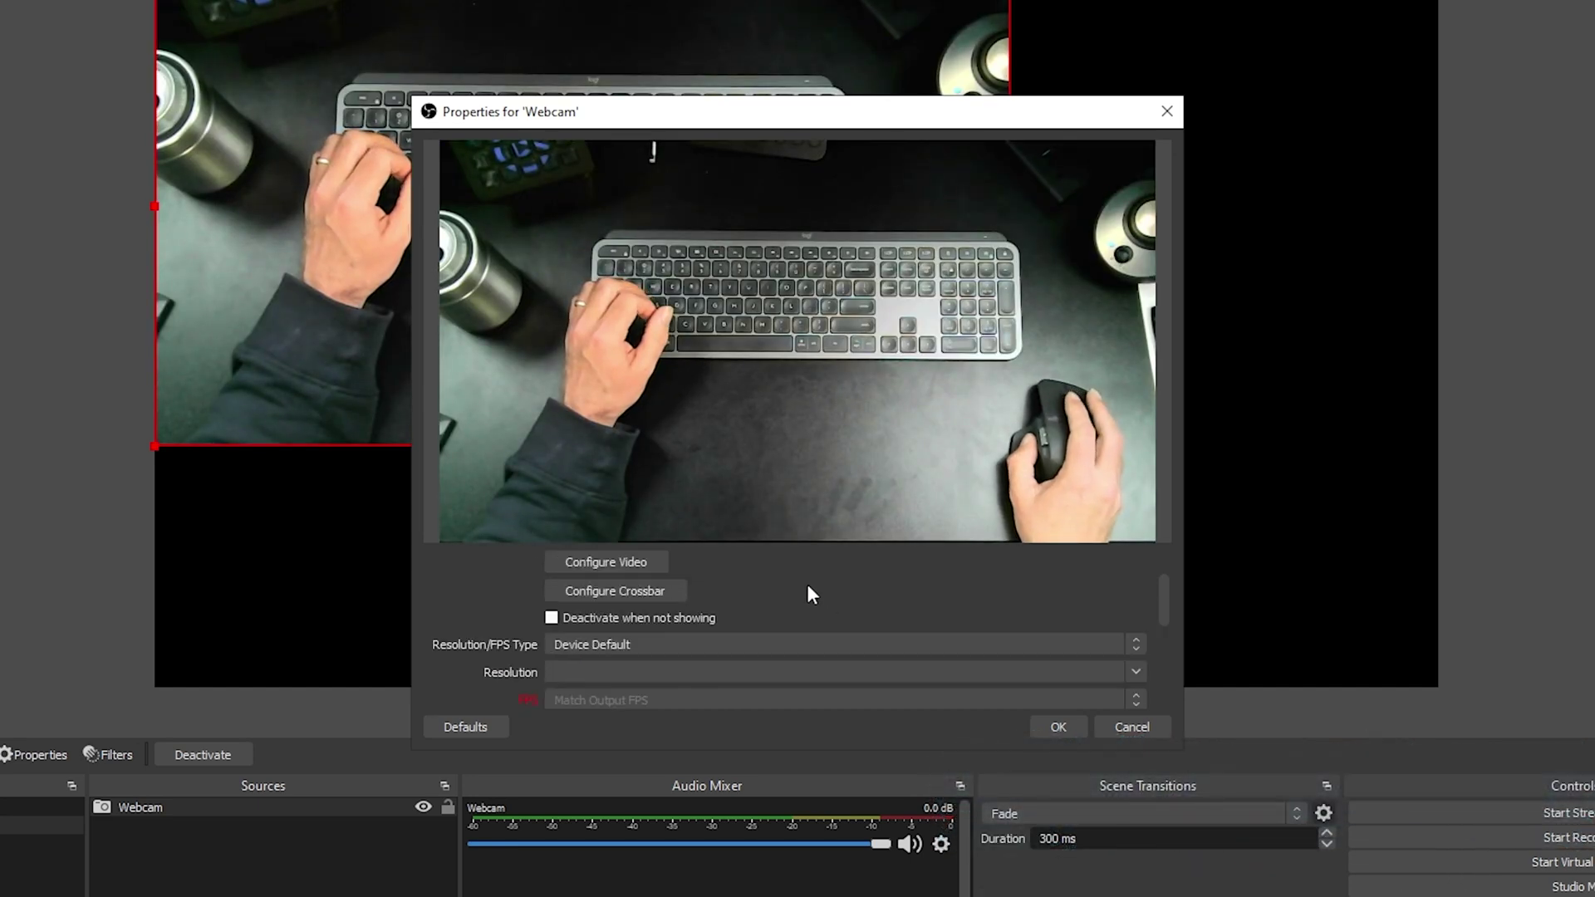
Set the webcam's Resolution/FPS Type to Custom at 1920x1080 and confirm.
{"action": "scroll", "coordinate": [807, 595], "scroll_direction": "up", "scroll_amount": 2}
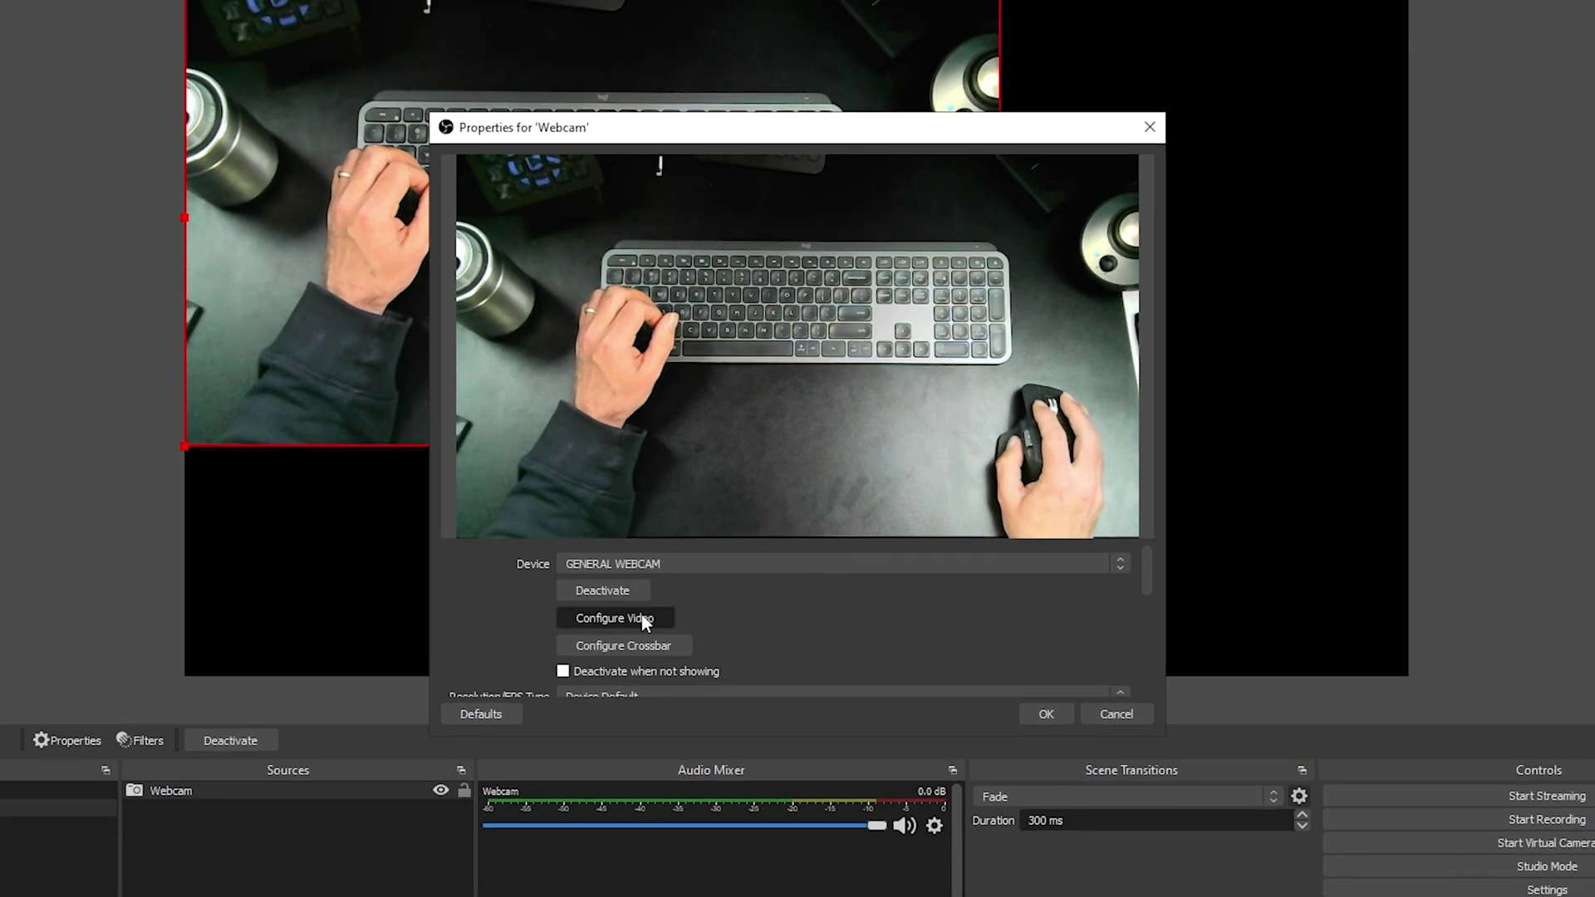
{"action": "left_click", "coordinate": [690, 625]}
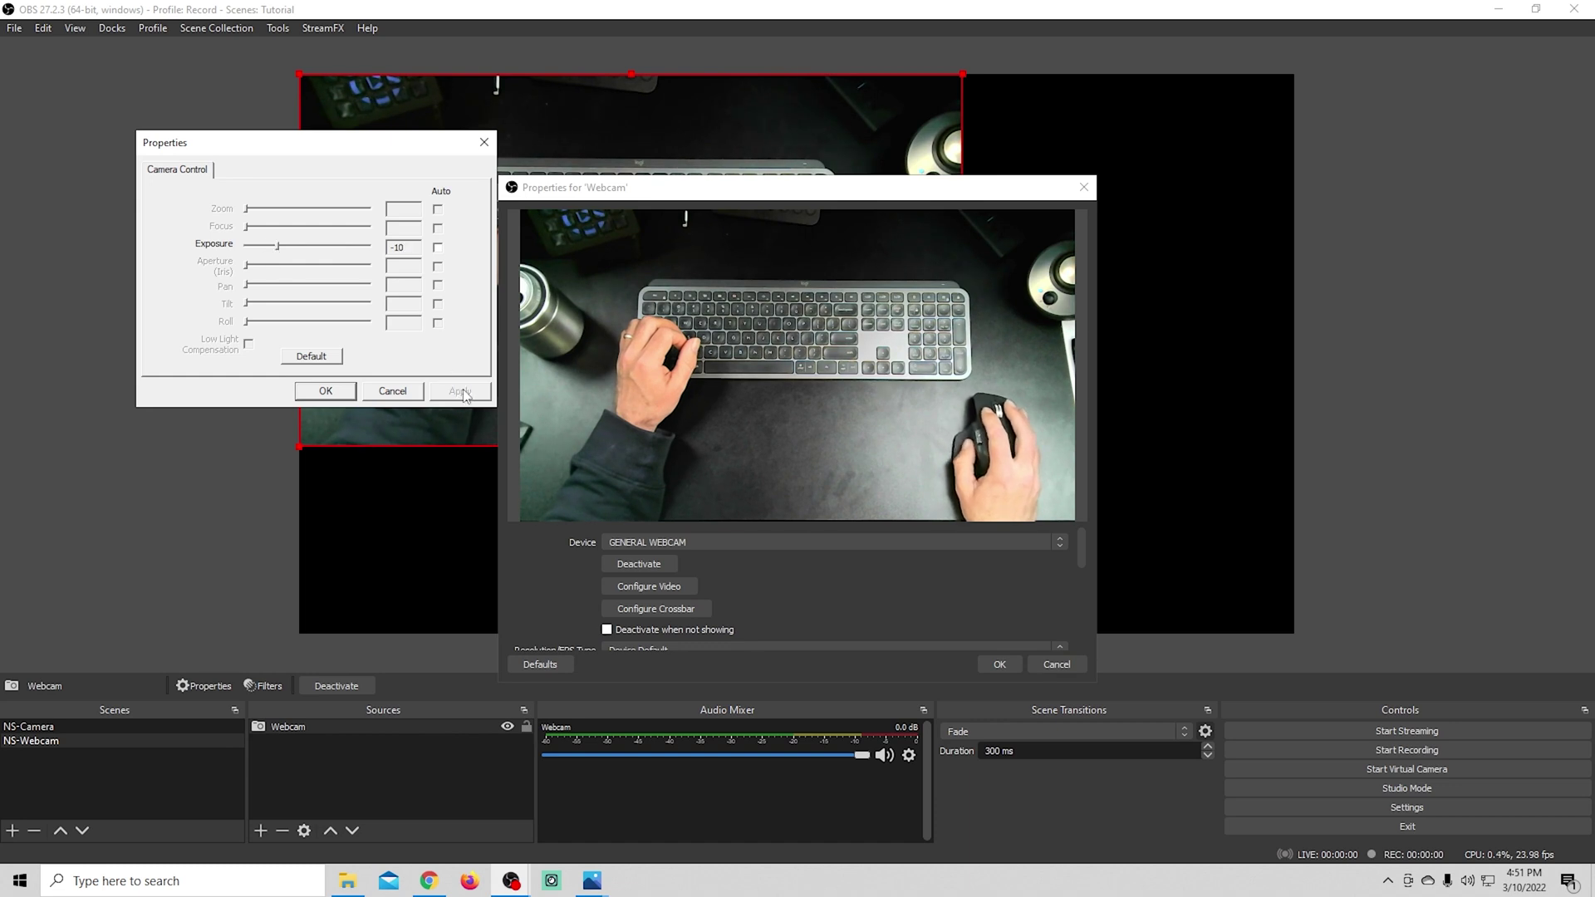
{"action": "left_click", "coordinate": [347, 396]}
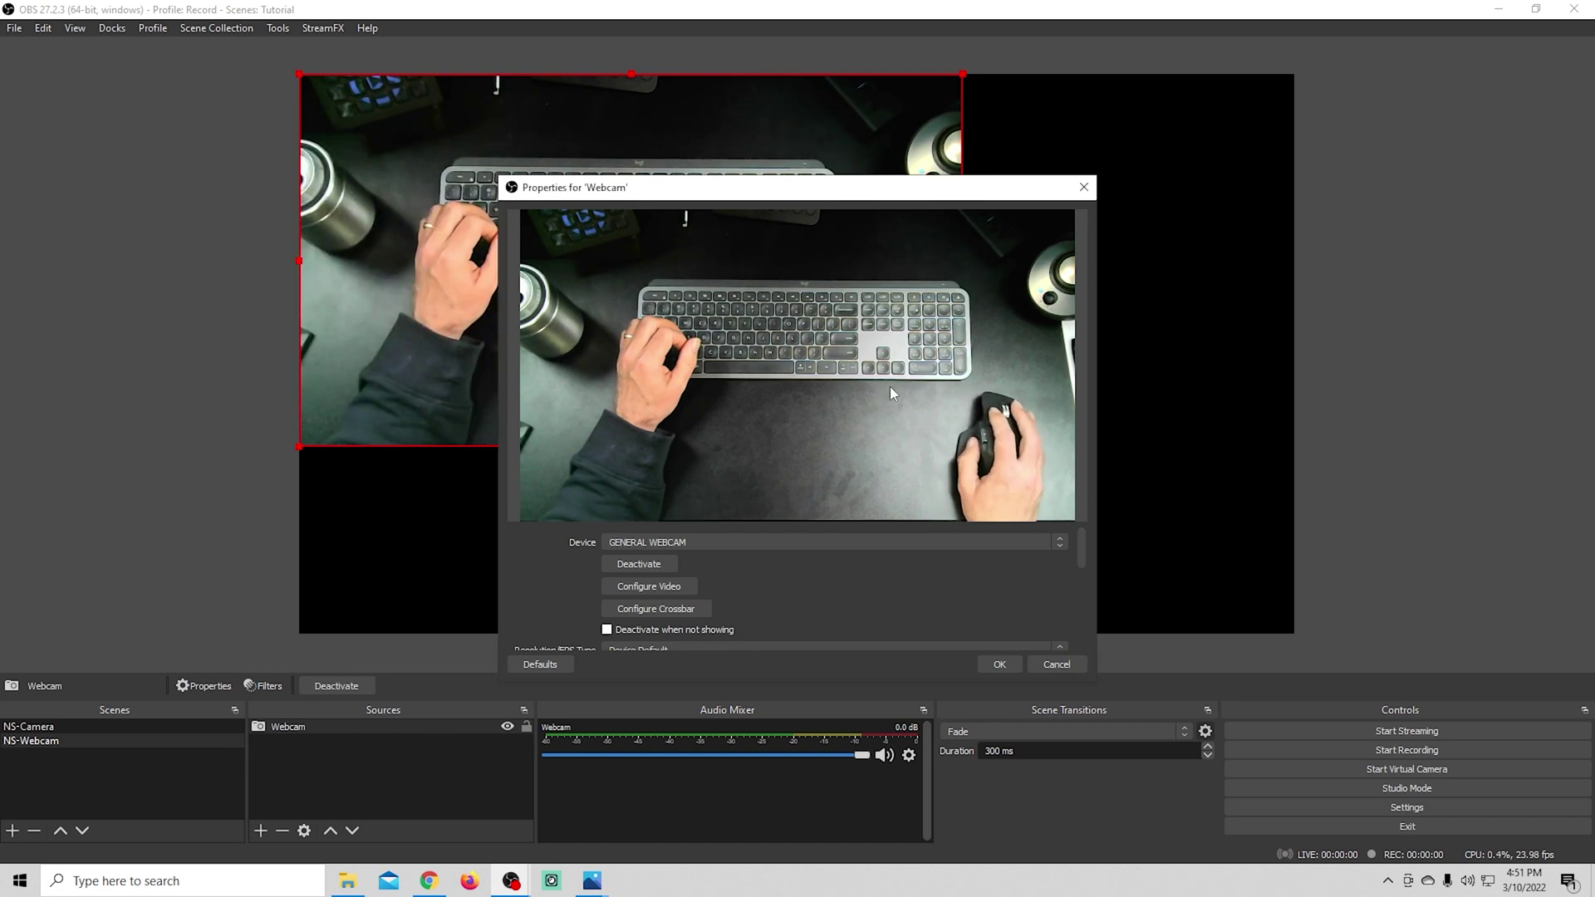
{"action": "scroll", "coordinate": [1078, 549], "scroll_direction": "down", "scroll_amount": 1}
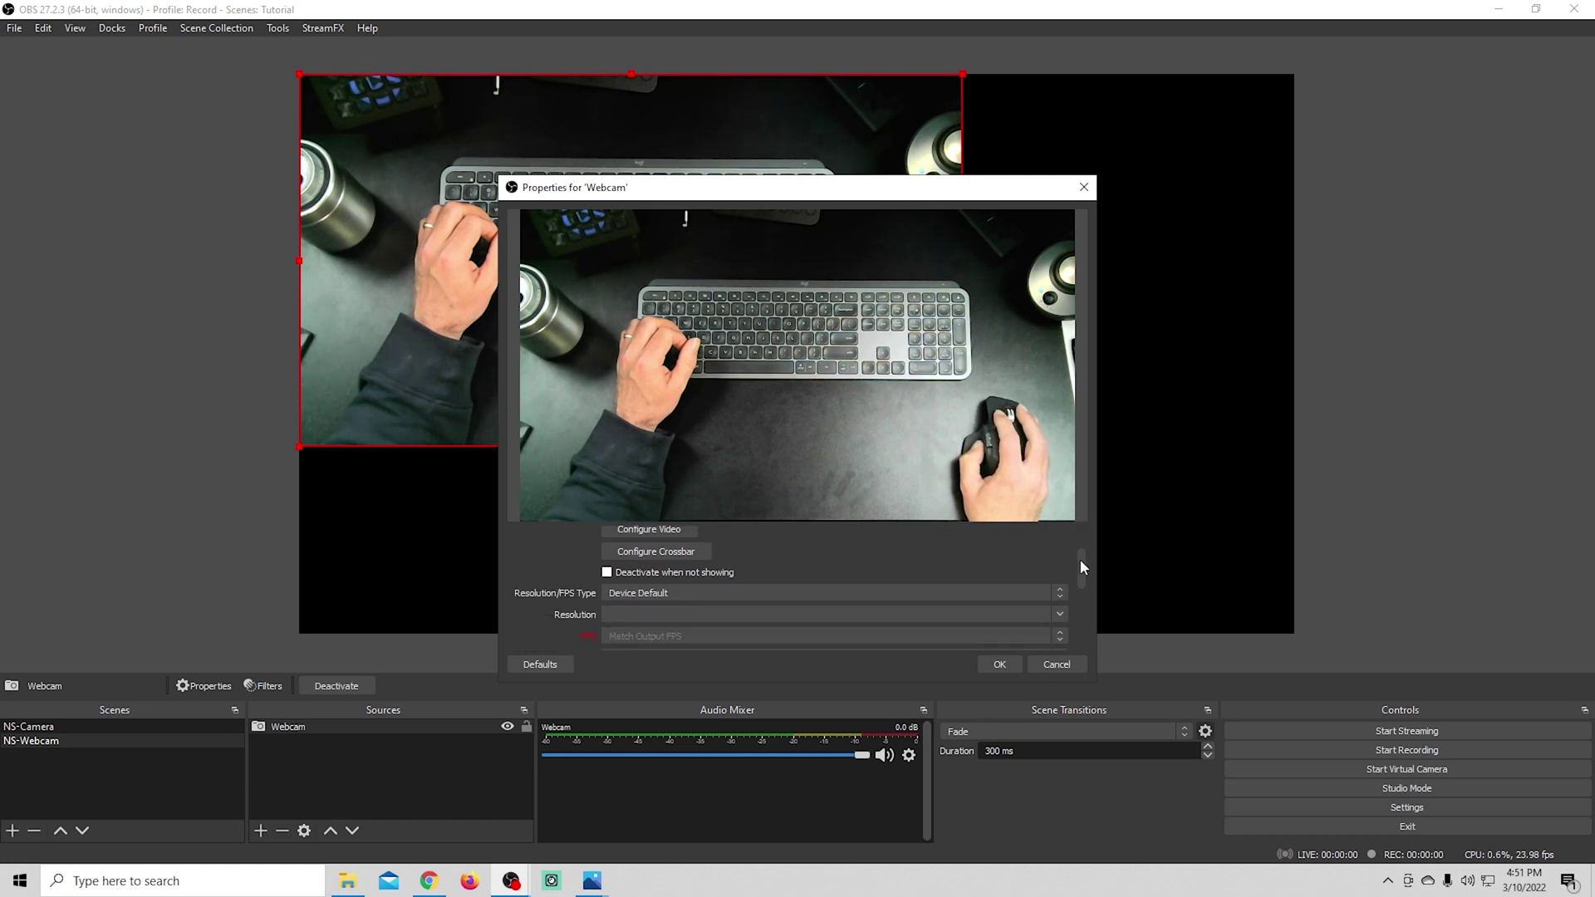
{"action": "left_click", "coordinate": [956, 582]}
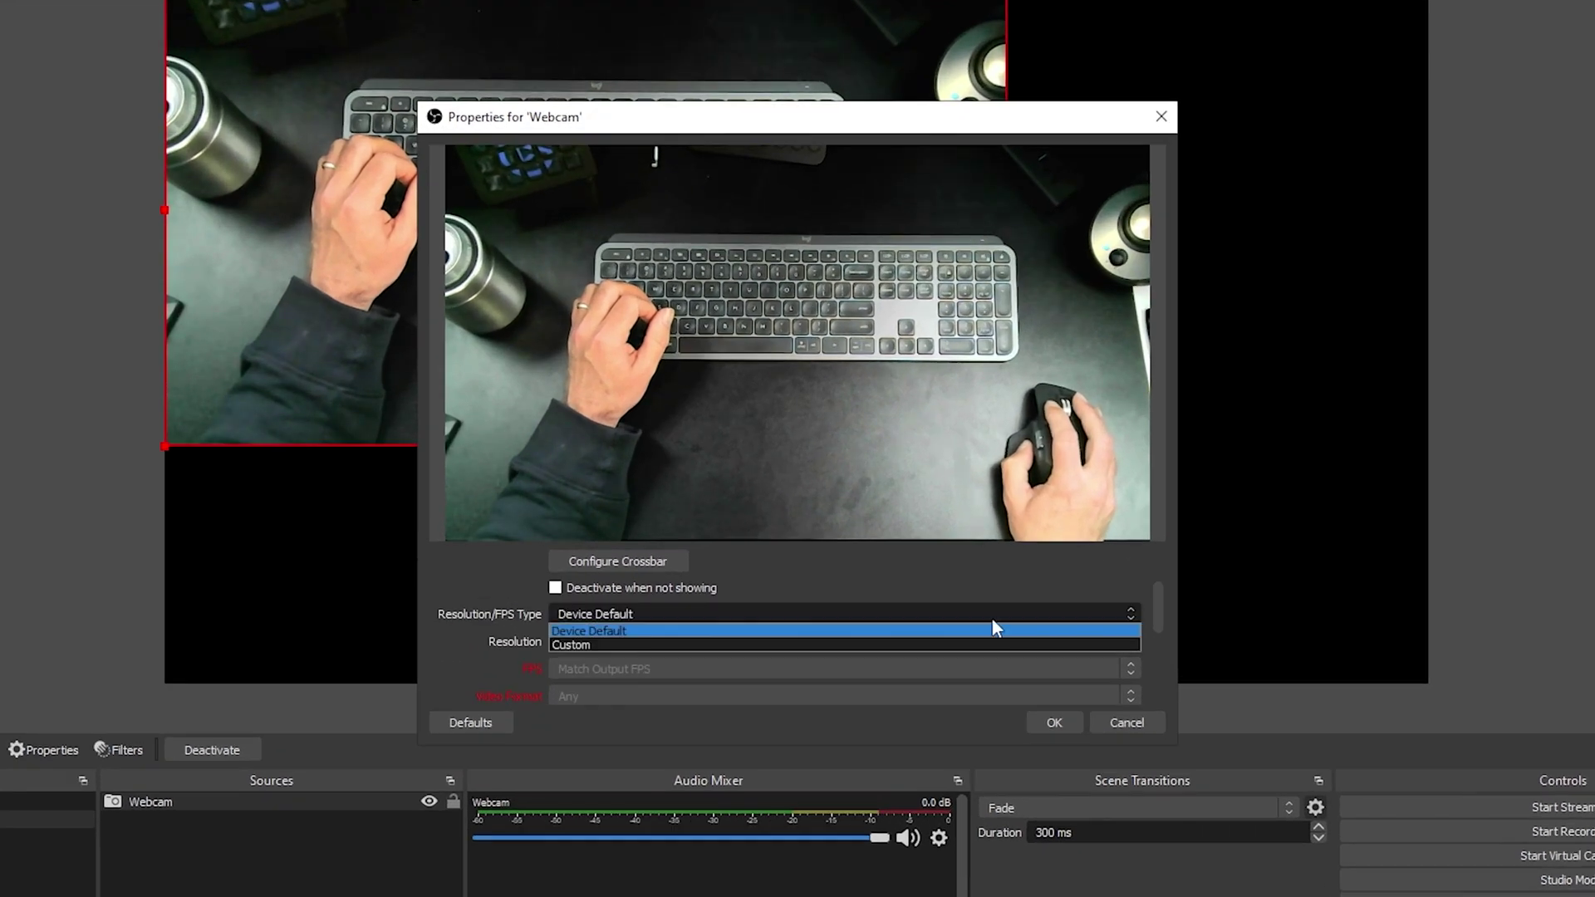
{"action": "left_click", "coordinate": [904, 645]}
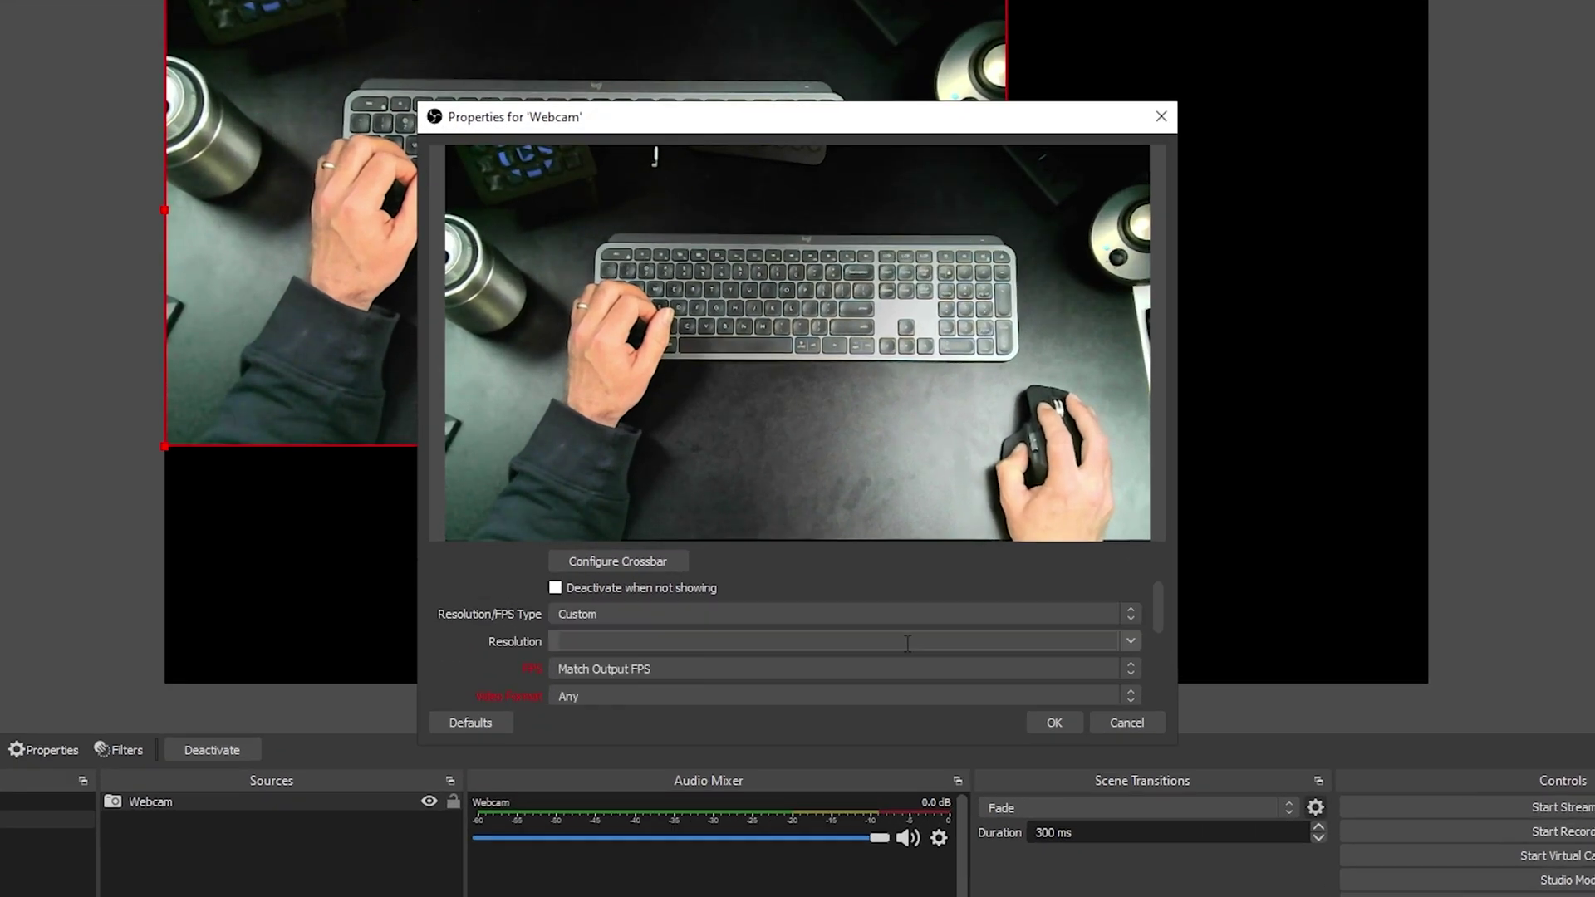
{"action": "left_click", "coordinate": [1134, 643]}
{"action": "left_click", "coordinate": [997, 659]}
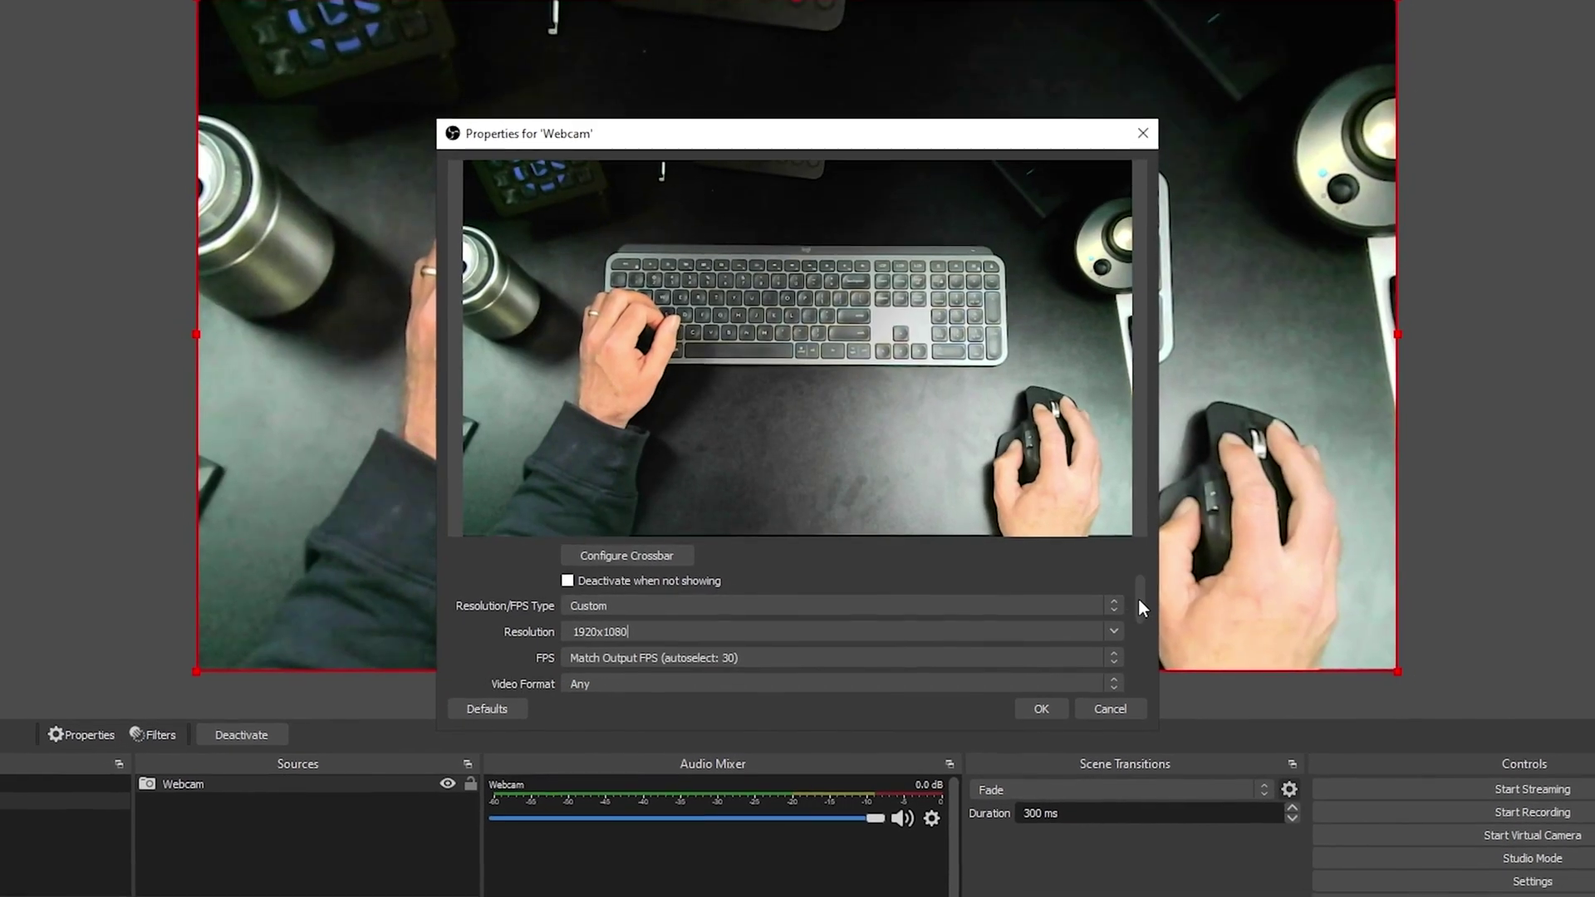
{"action": "left_click_drag", "start_coordinate": [1138, 600], "coordinate": [1141, 674]}
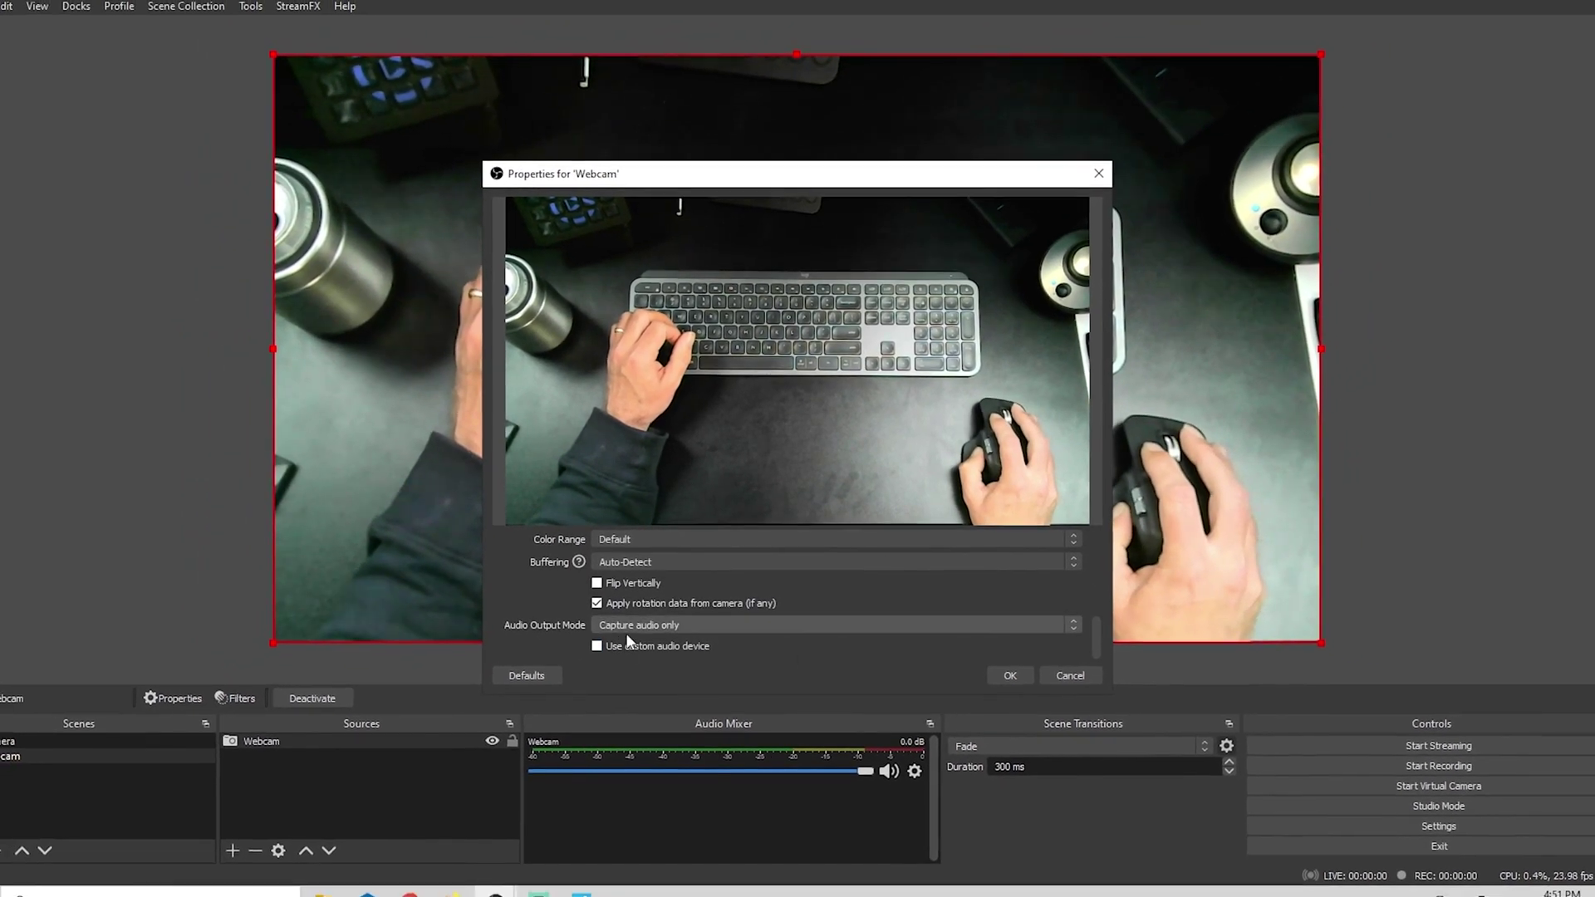
{"action": "left_click", "coordinate": [1003, 668]}
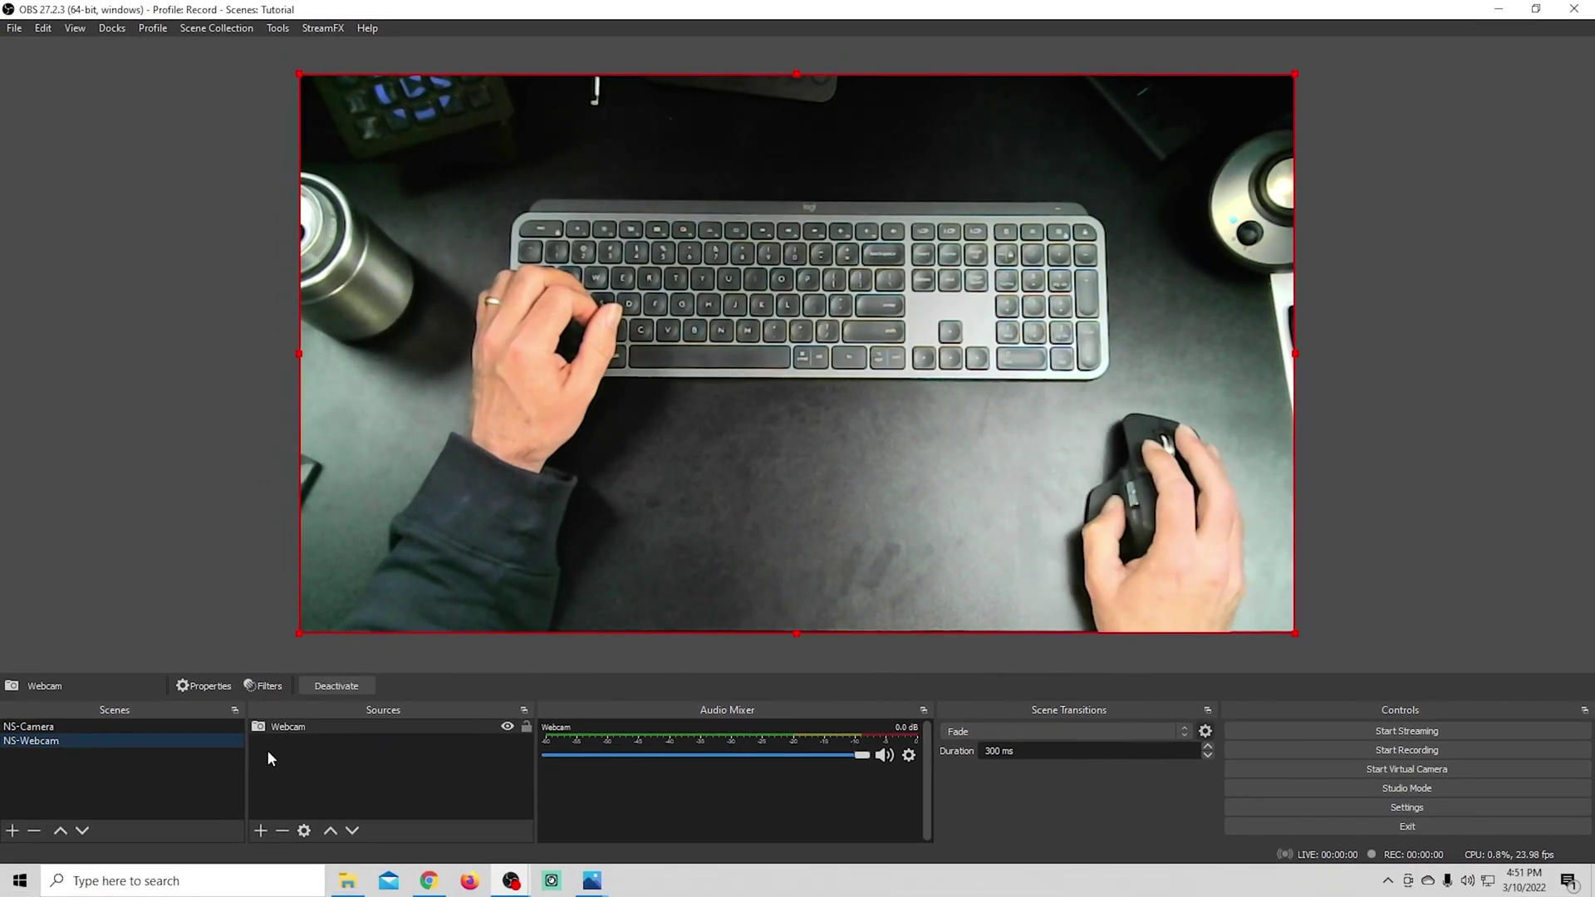
Preview the NS-Camera and NS-Webcam scenes, then create a new scene named Main.
{"action": "left_click", "coordinate": [147, 726]}
{"action": "left_click", "coordinate": [132, 740]}
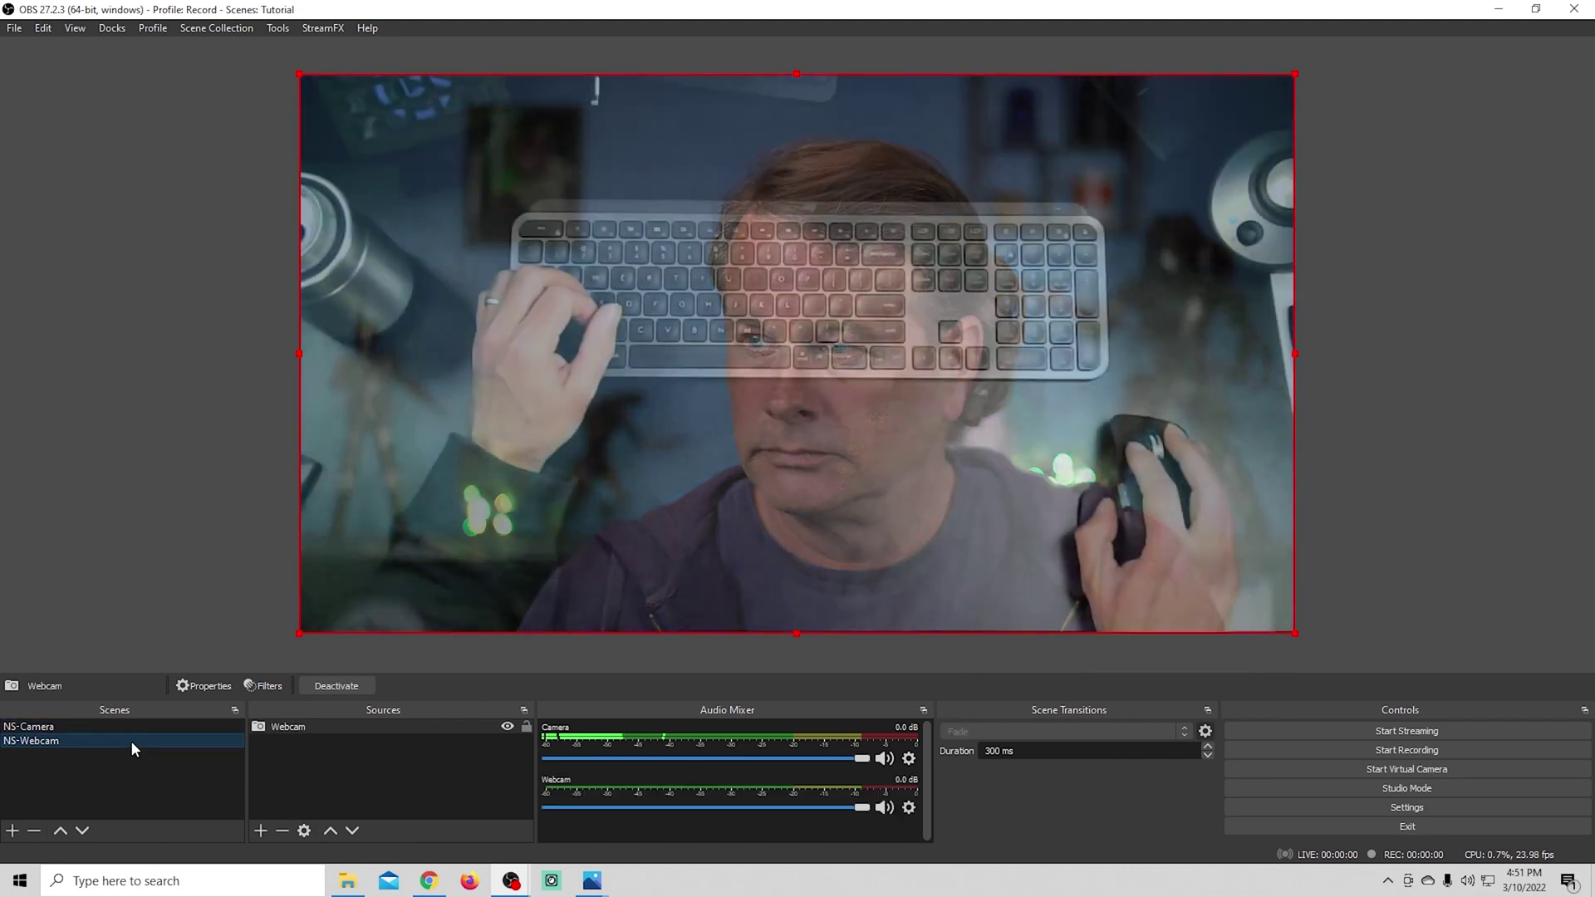
{"action": "left_click", "coordinate": [12, 830]}
{"action": "type", "text": "Main"}
{"action": "left_click", "coordinate": [765, 464]}
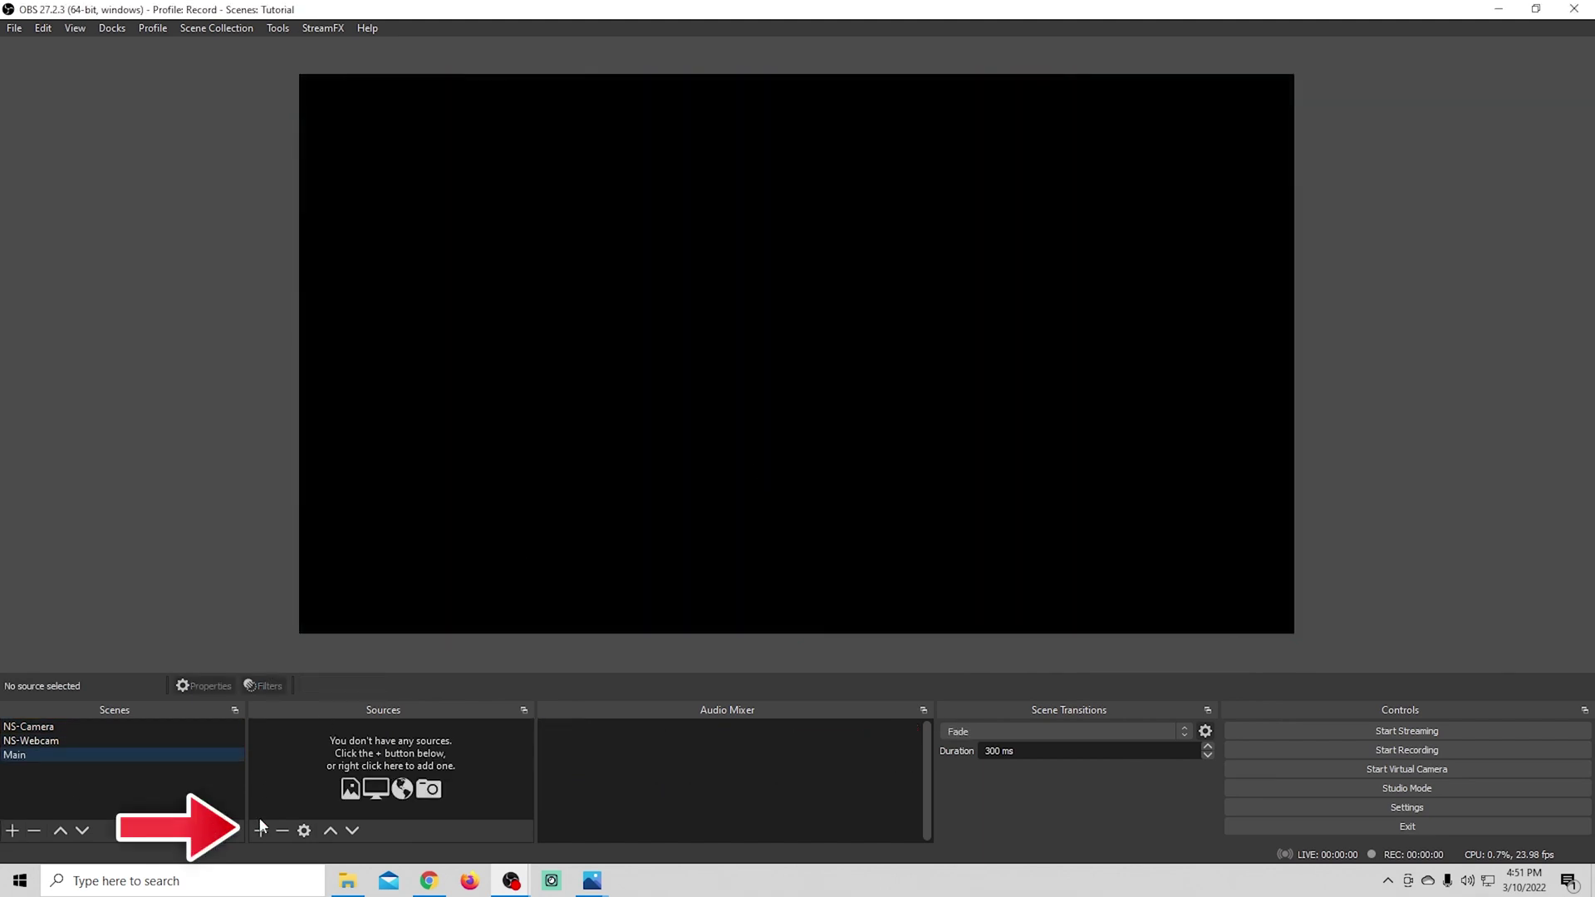
Add the existing NS-Camera and NS-Webcam scenes as sources in Main.
{"action": "left_click", "coordinate": [260, 830]}
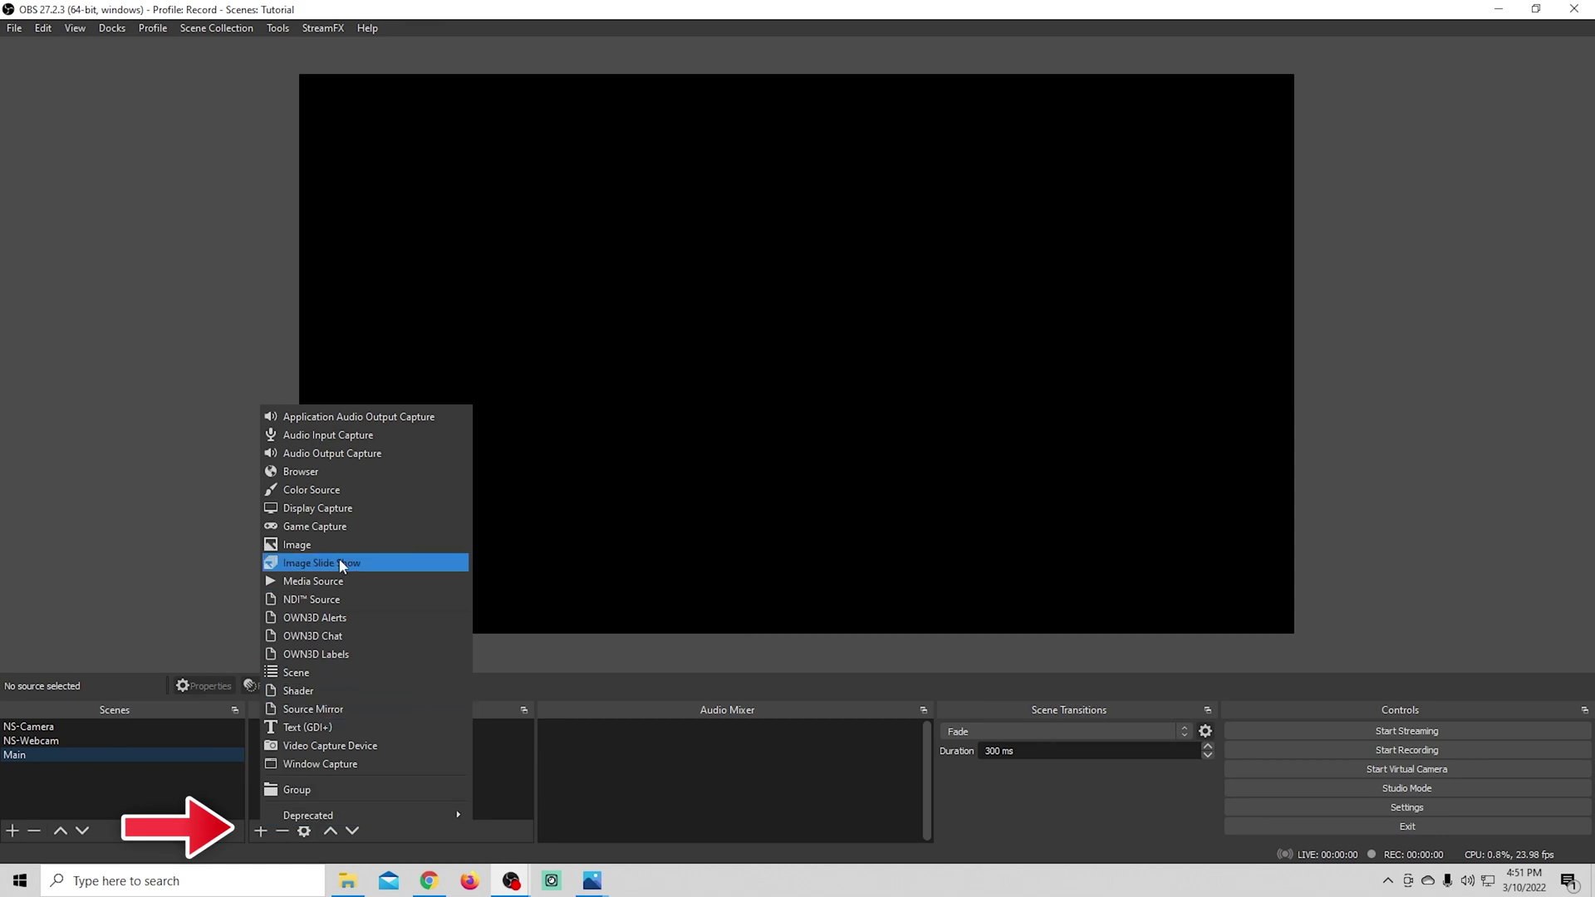
{"action": "left_click", "coordinate": [307, 672]}
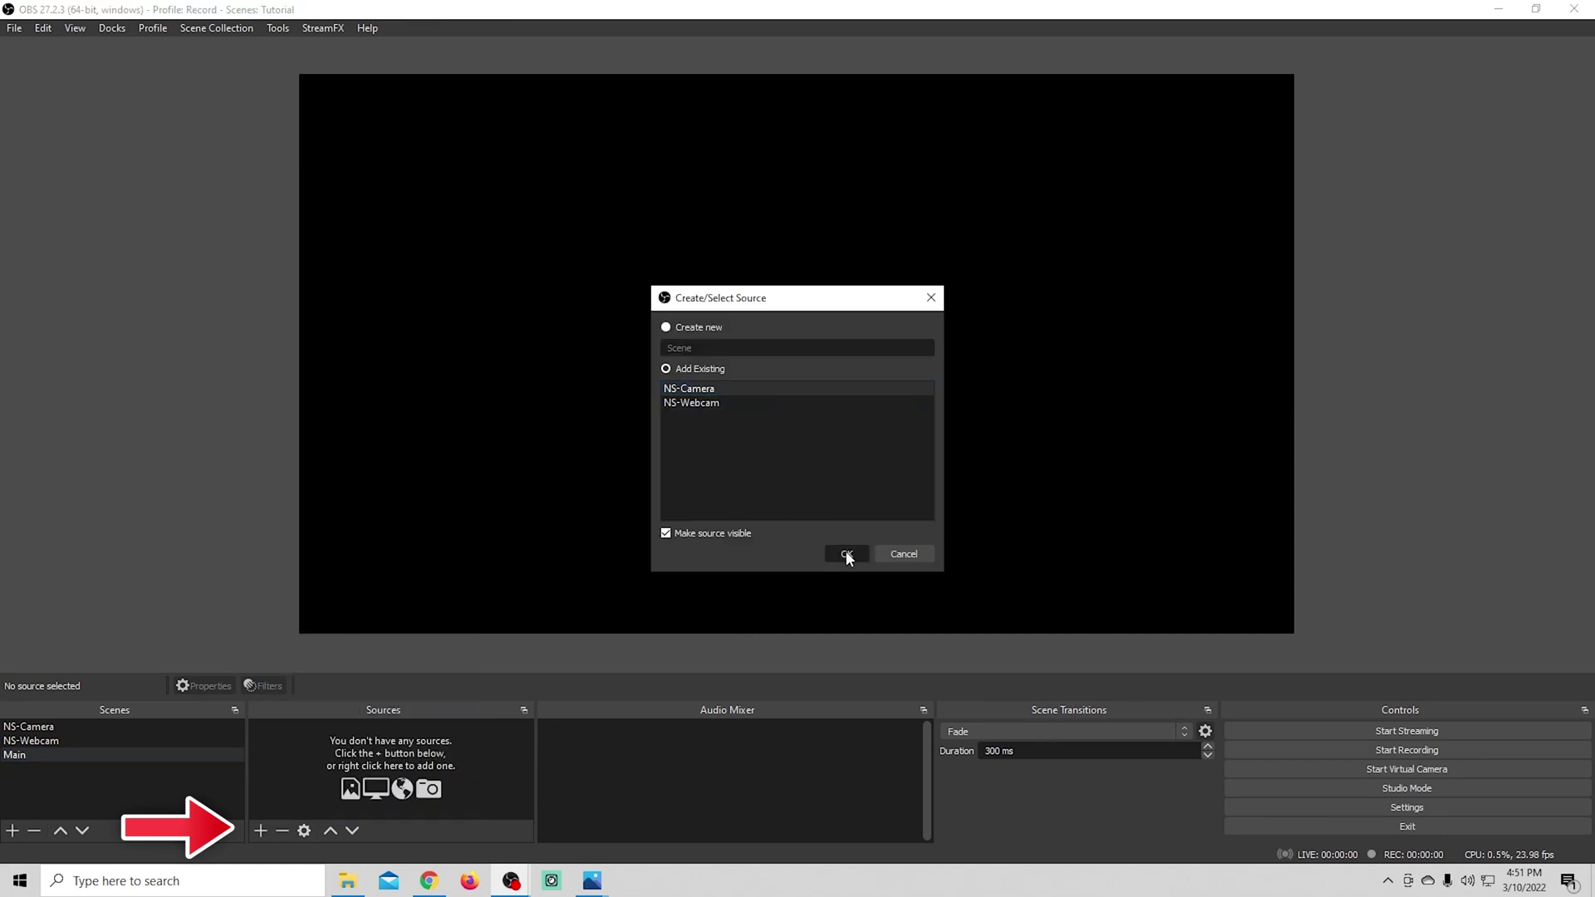
{"action": "left_click", "coordinate": [847, 554]}
{"action": "left_click", "coordinate": [260, 830]}
{"action": "left_click", "coordinate": [336, 668]}
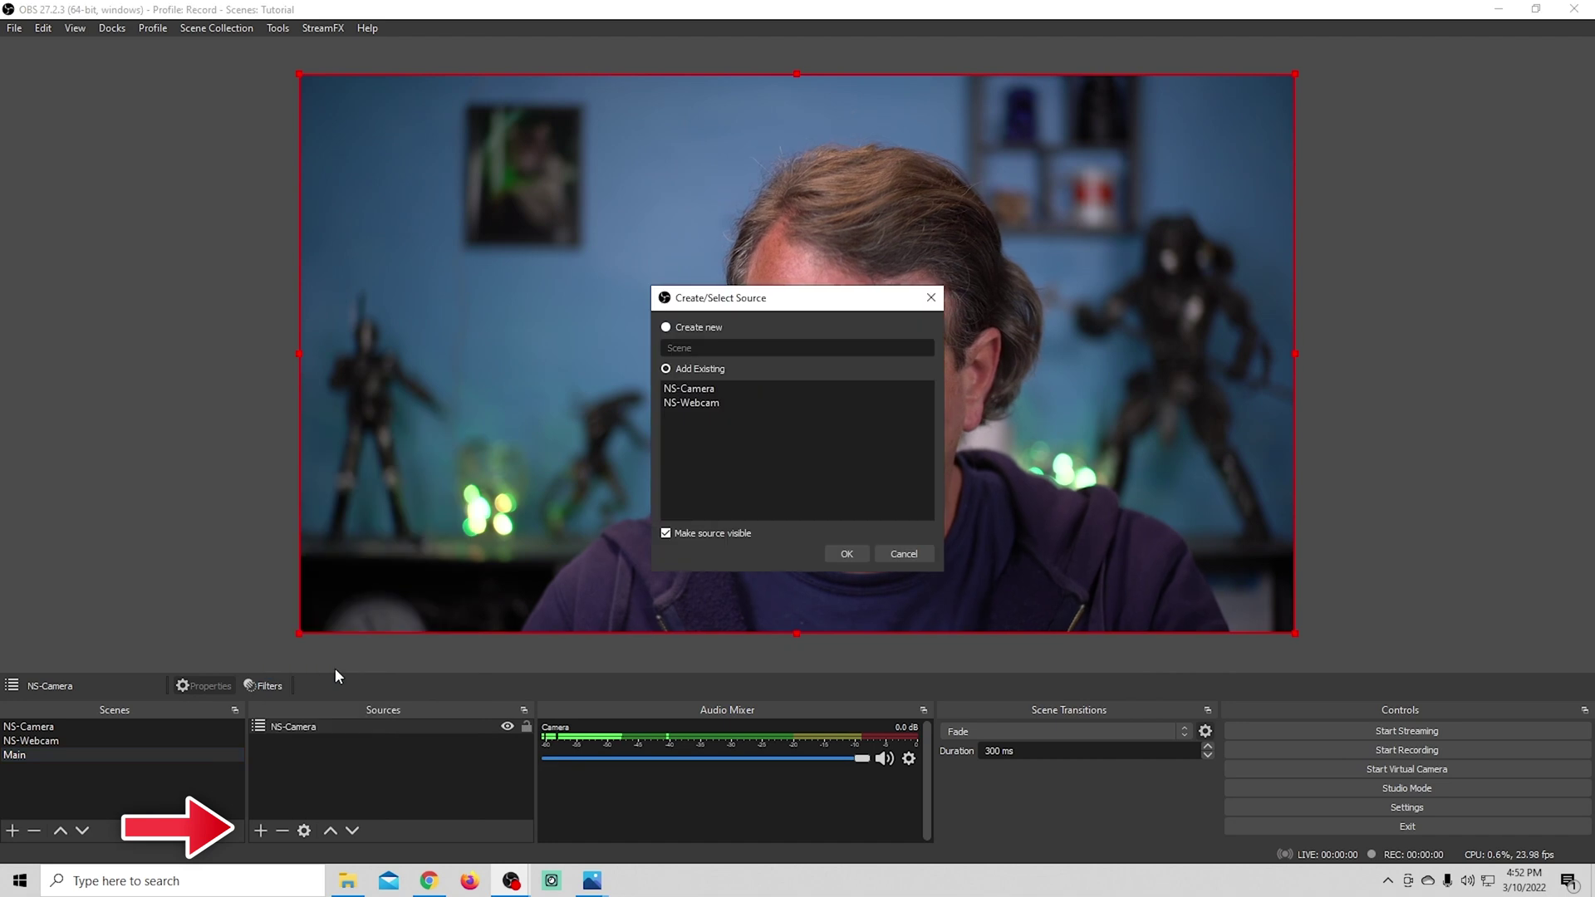
{"action": "left_click", "coordinate": [712, 404]}
{"action": "left_click", "coordinate": [847, 552]}
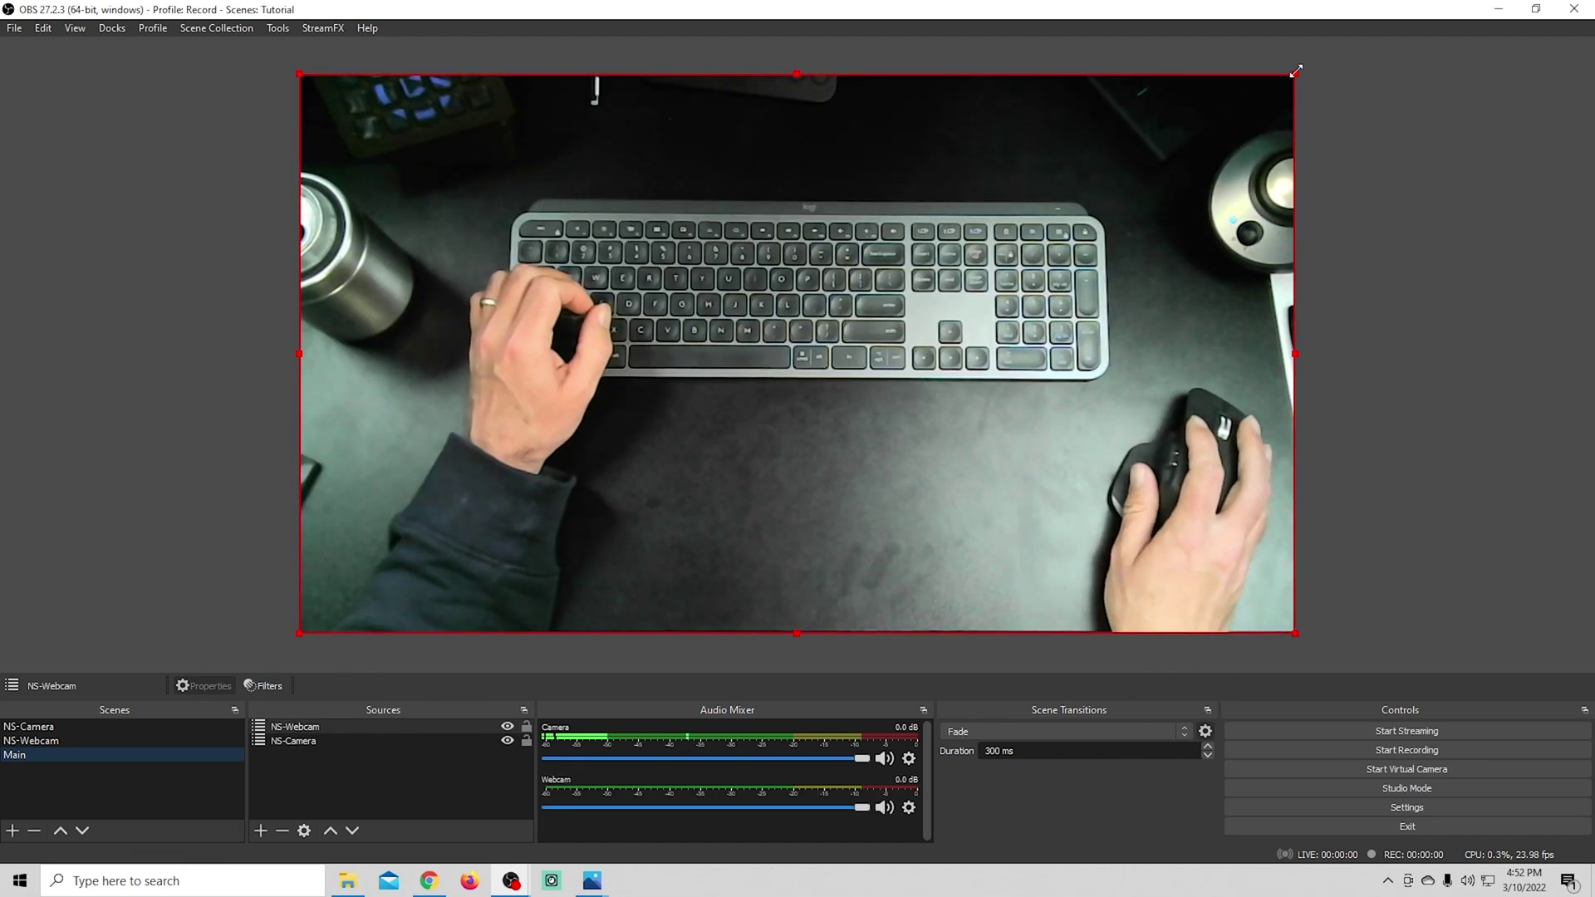
Shrink the NS-Webcam layer into a small lower-left inset over NS-Camera.
{"action": "left_click_drag", "start_coordinate": [1282, 83], "coordinate": [559, 488]}
{"action": "left_click_drag", "start_coordinate": [377, 564], "coordinate": [414, 526]}
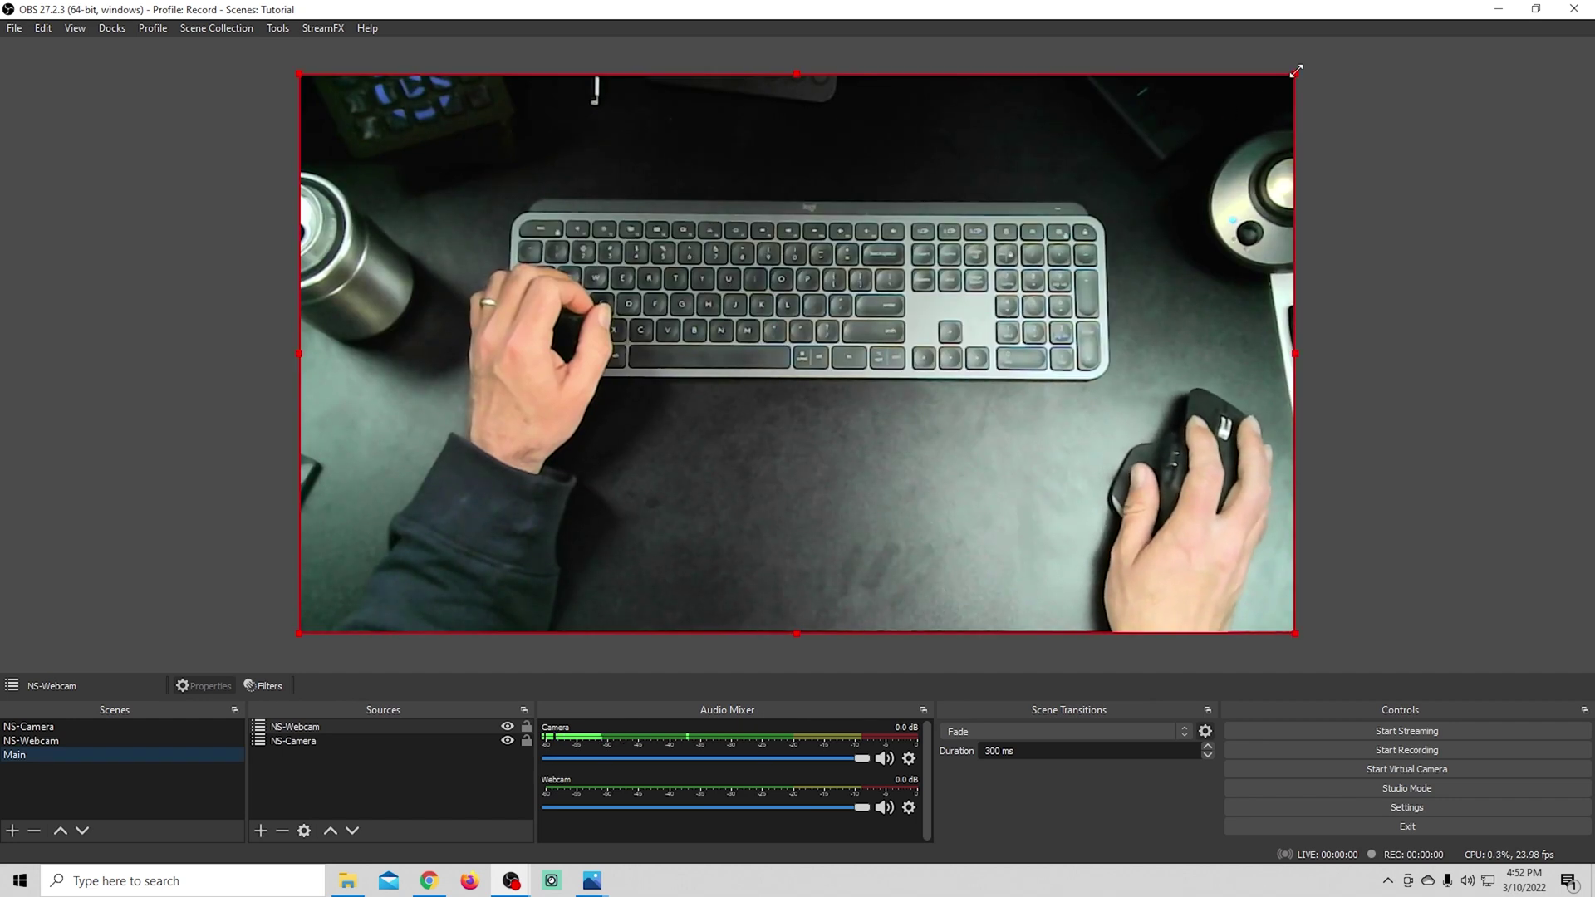
{"action": "left_click_drag", "start_coordinate": [1290, 77], "coordinate": [559, 488]}
{"action": "mouse_move", "coordinate": [377, 563]}
{"action": "left_mouse_down"}
{"action": "mouse_move", "coordinate": [473, 527]}
{"action": "mouse_move", "coordinate": [413, 528]}
{"action": "mouse_move", "coordinate": [402, 550]}
{"action": "left_mouse_up"}
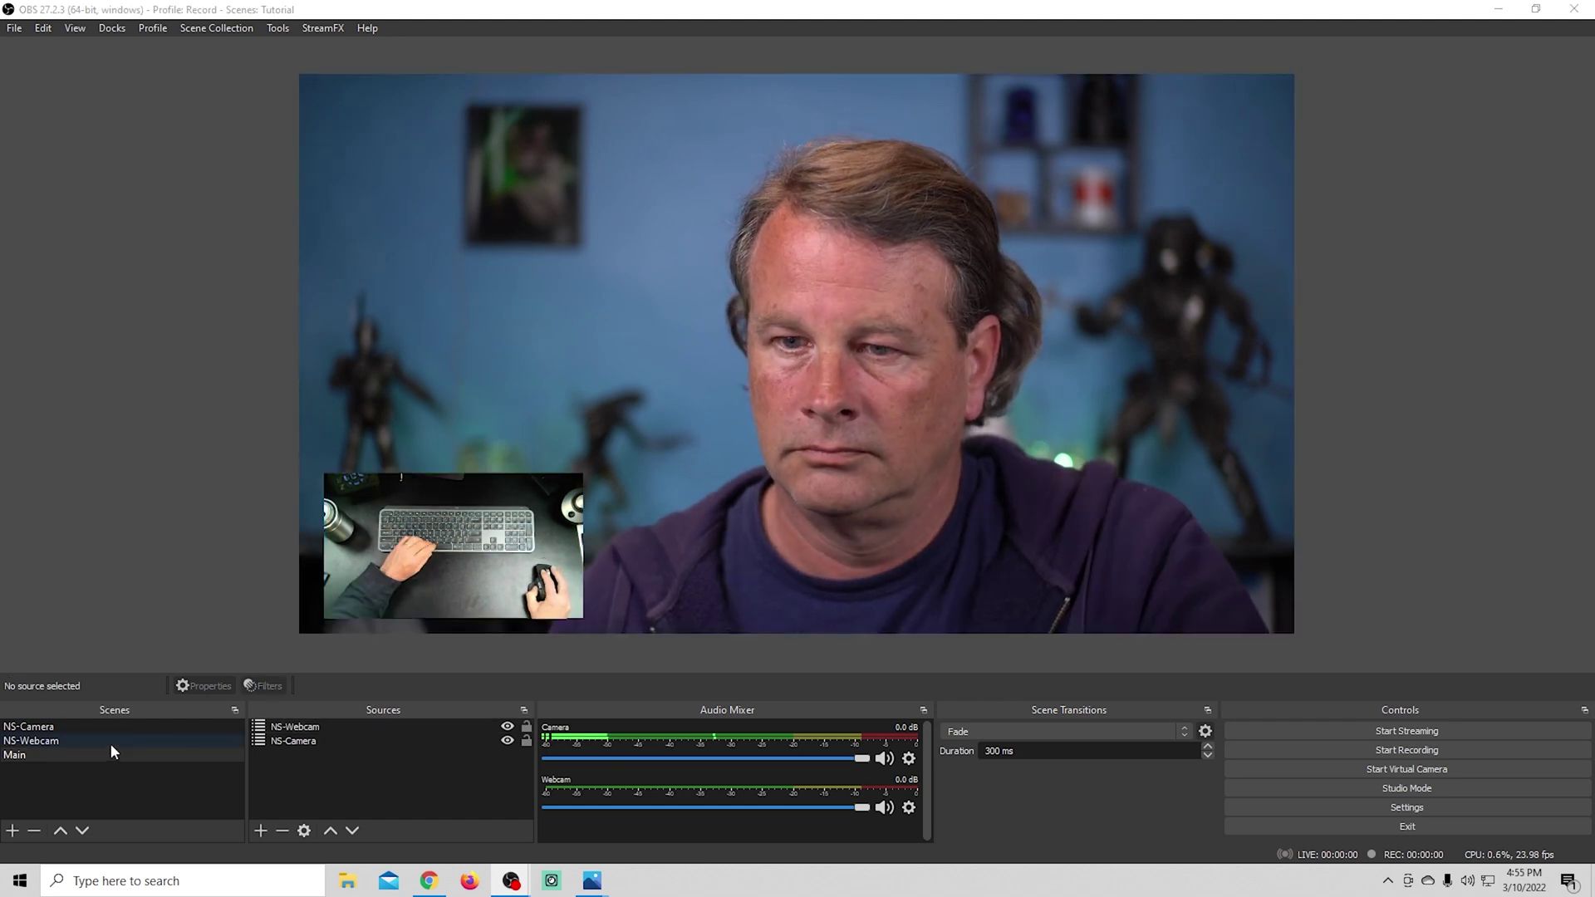
In NS-Webcam, add a Media Source named Cam Overlay.
{"action": "left_click", "coordinate": [111, 742]}
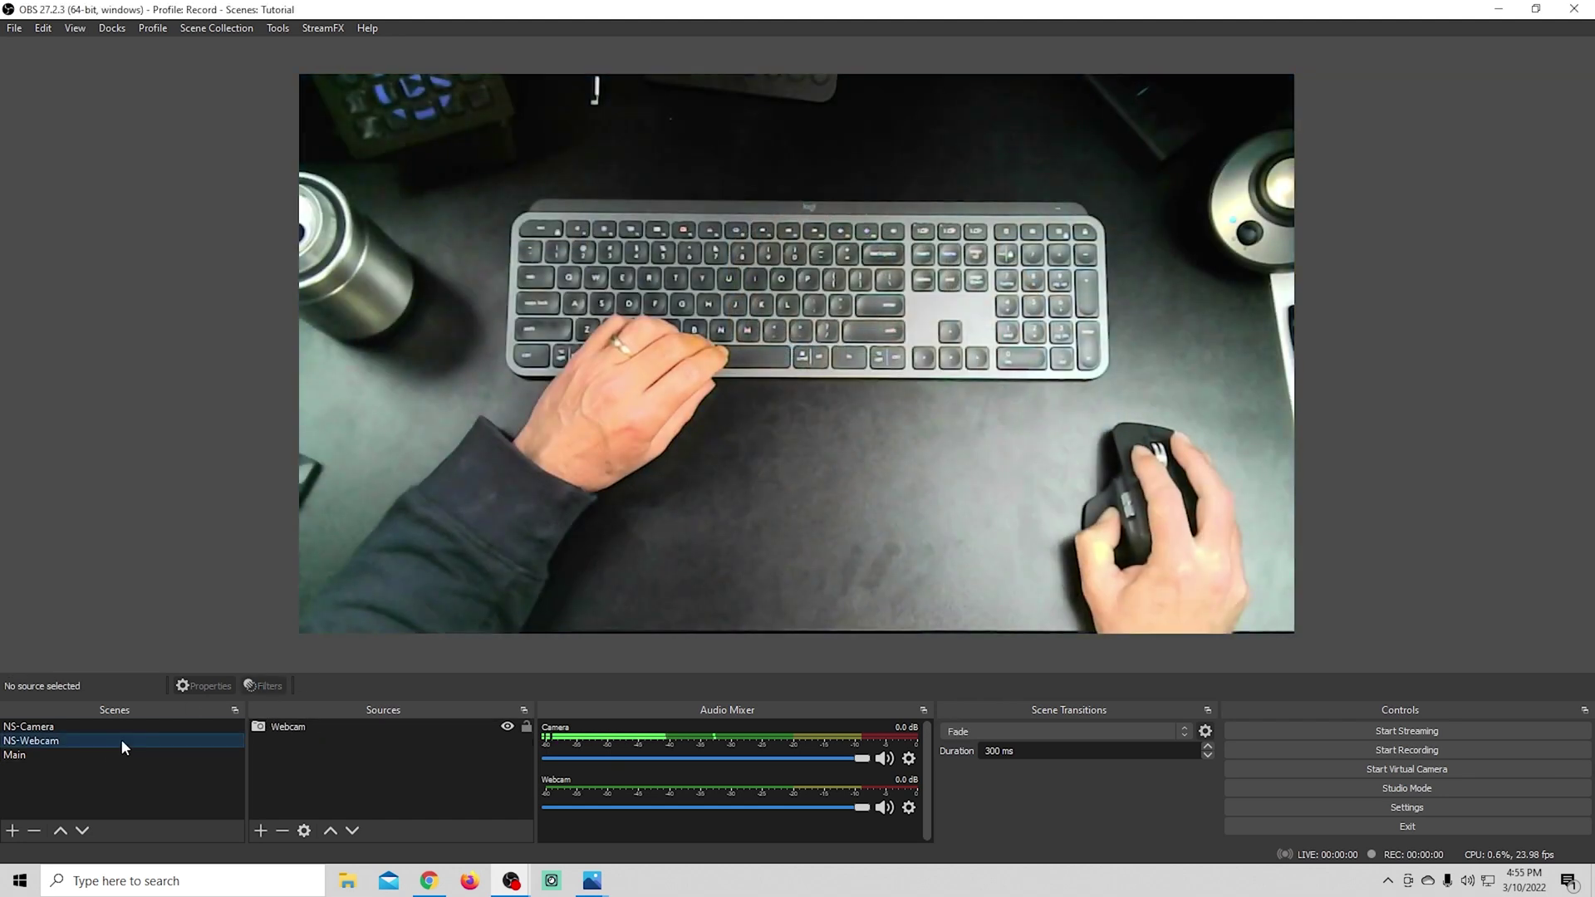
{"action": "right_click", "coordinate": [690, 404]}
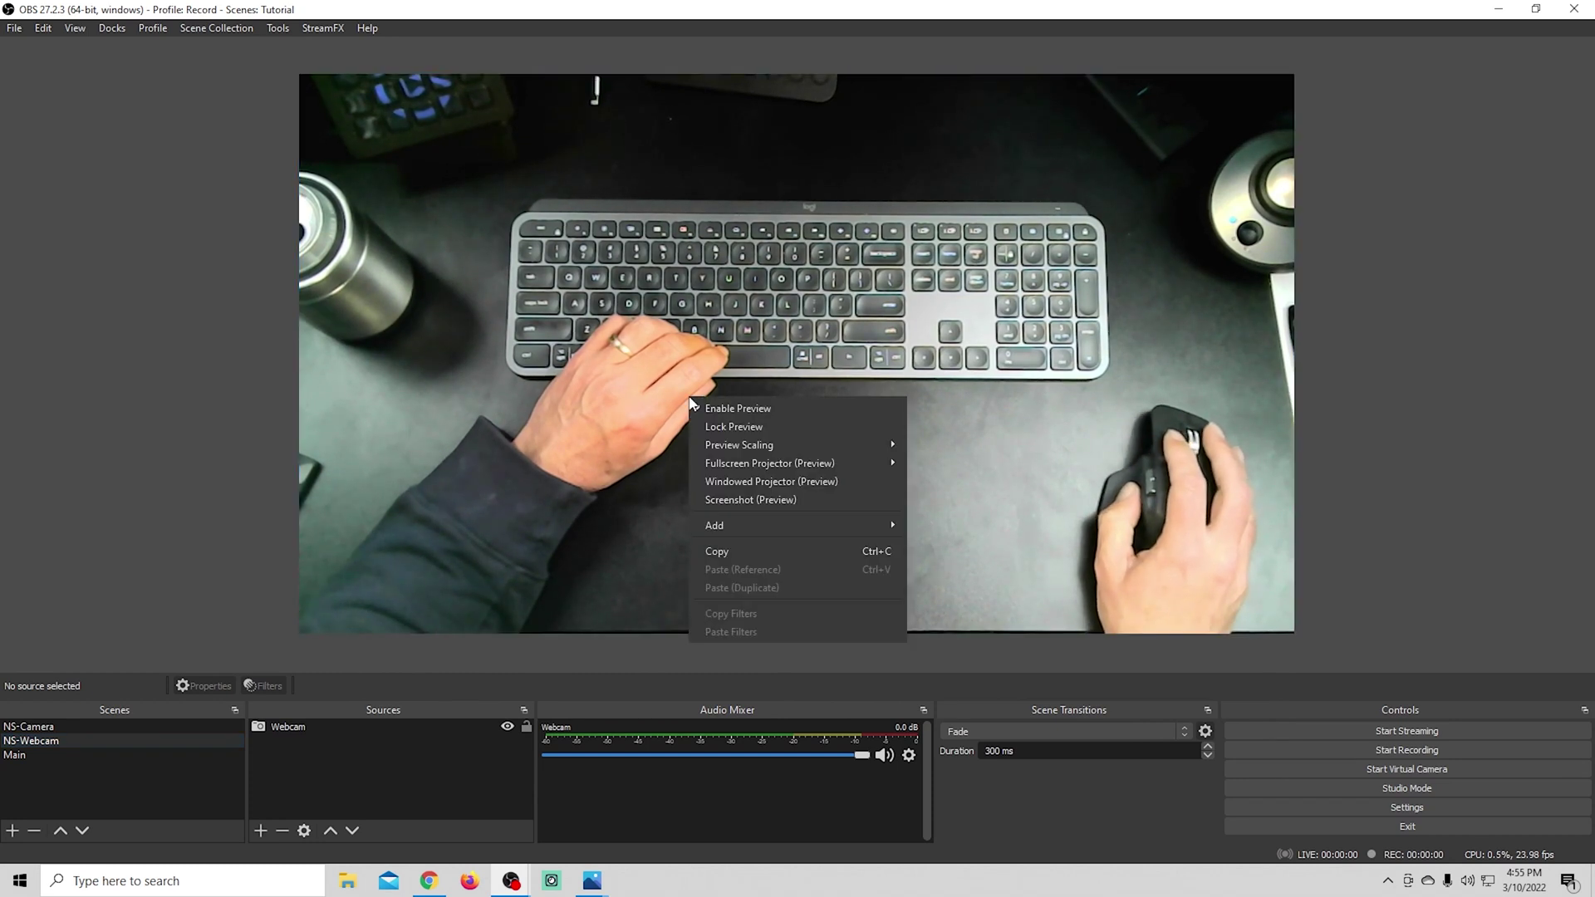
{"action": "left_click", "coordinate": [261, 832]}
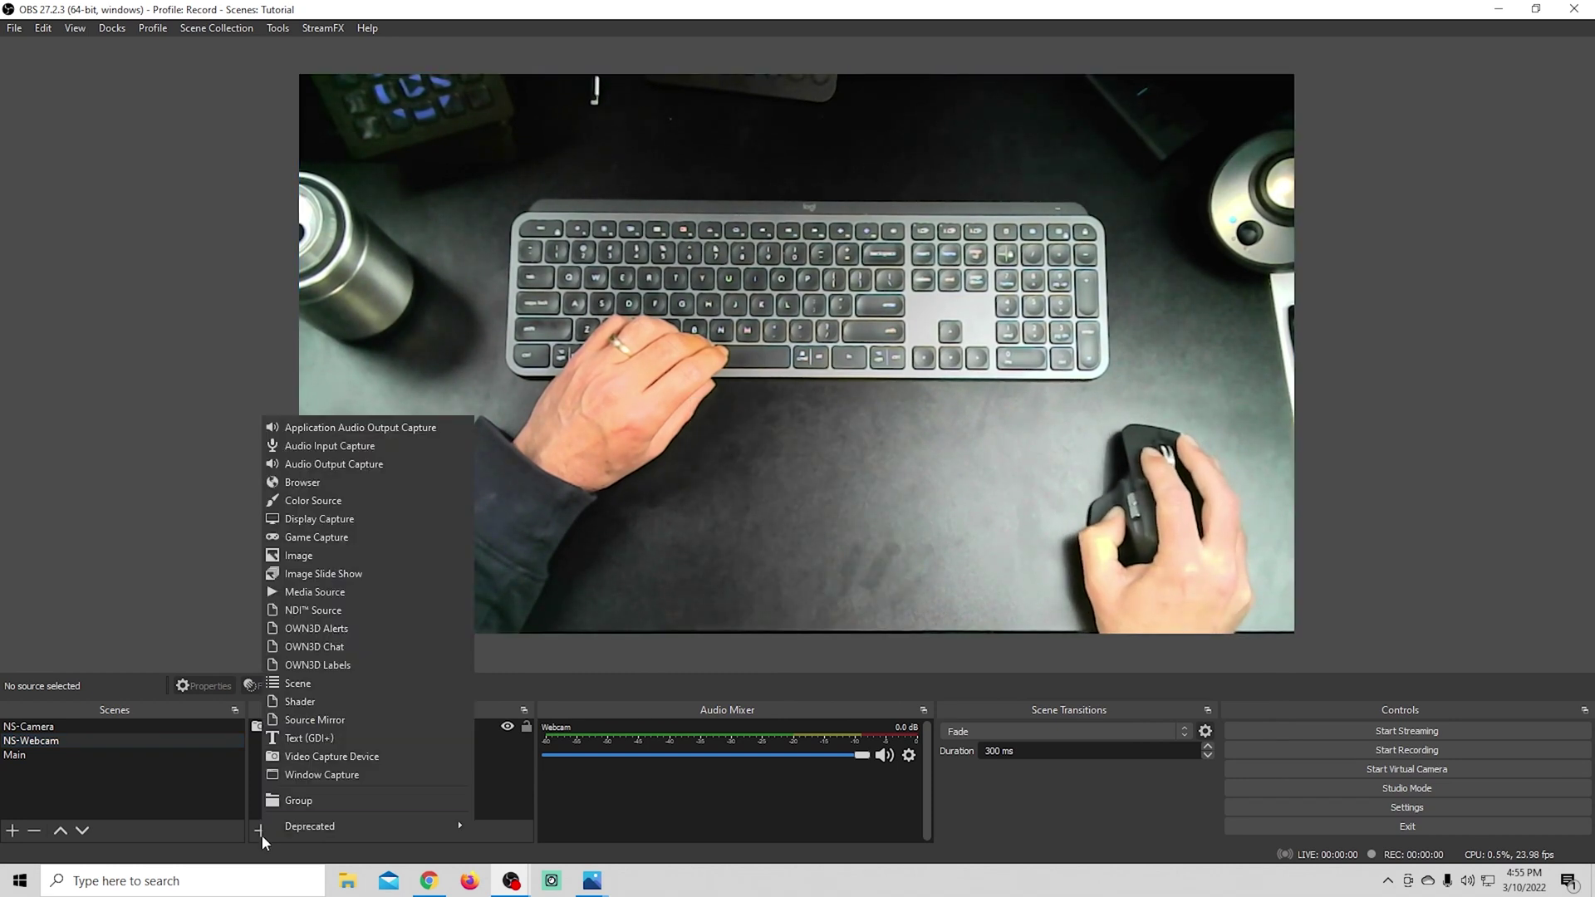
{"action": "left_click", "coordinate": [341, 591]}
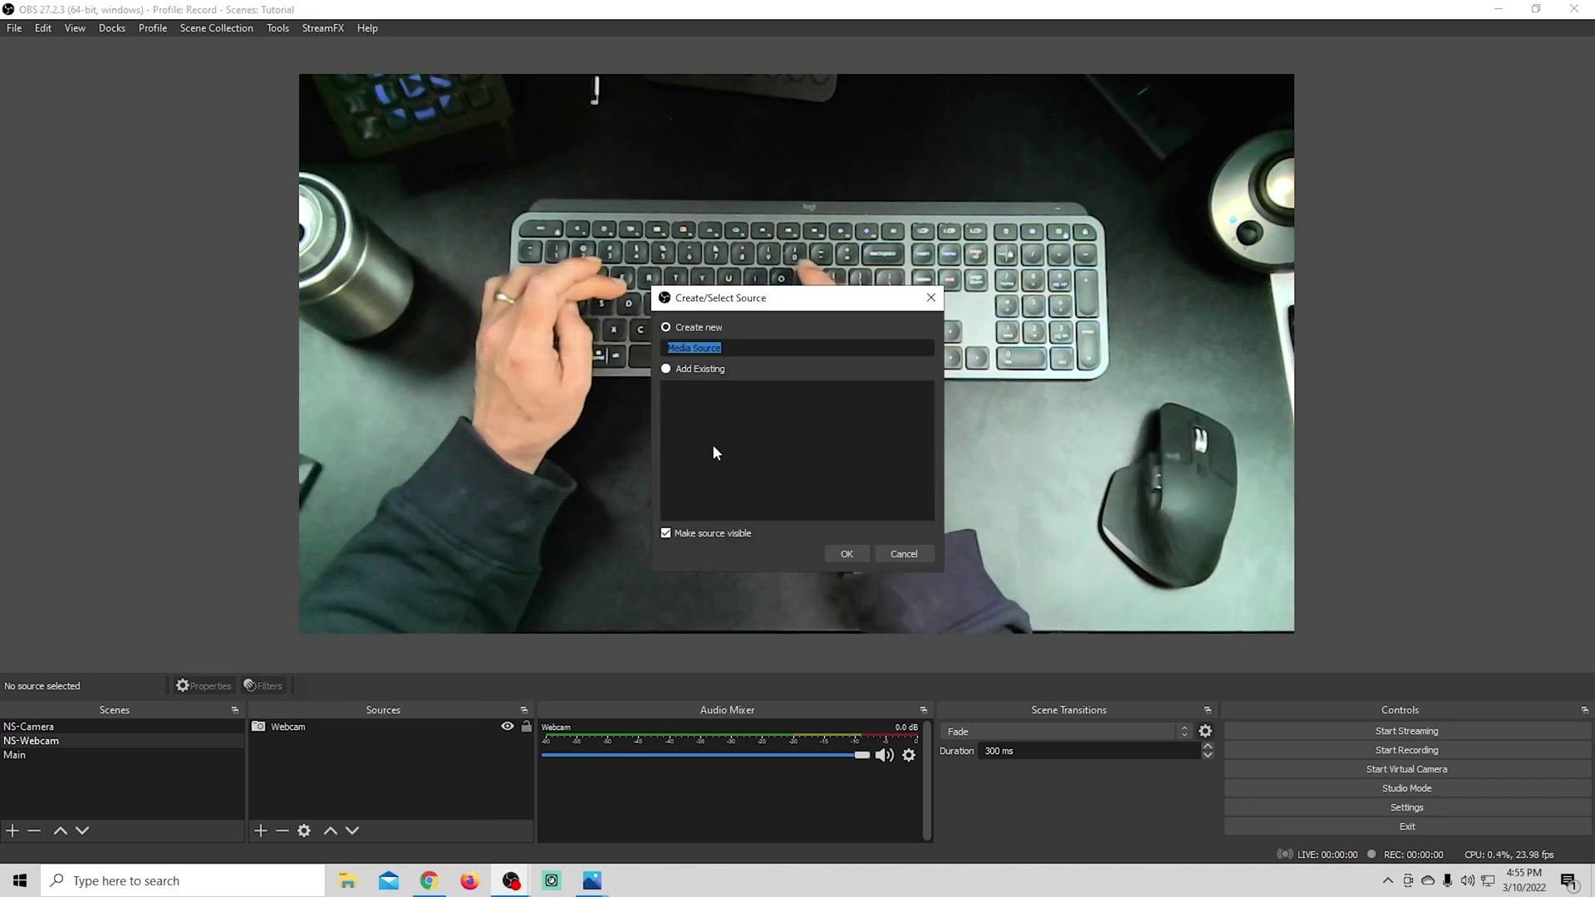
{"action": "type", "text": "Overlay"}
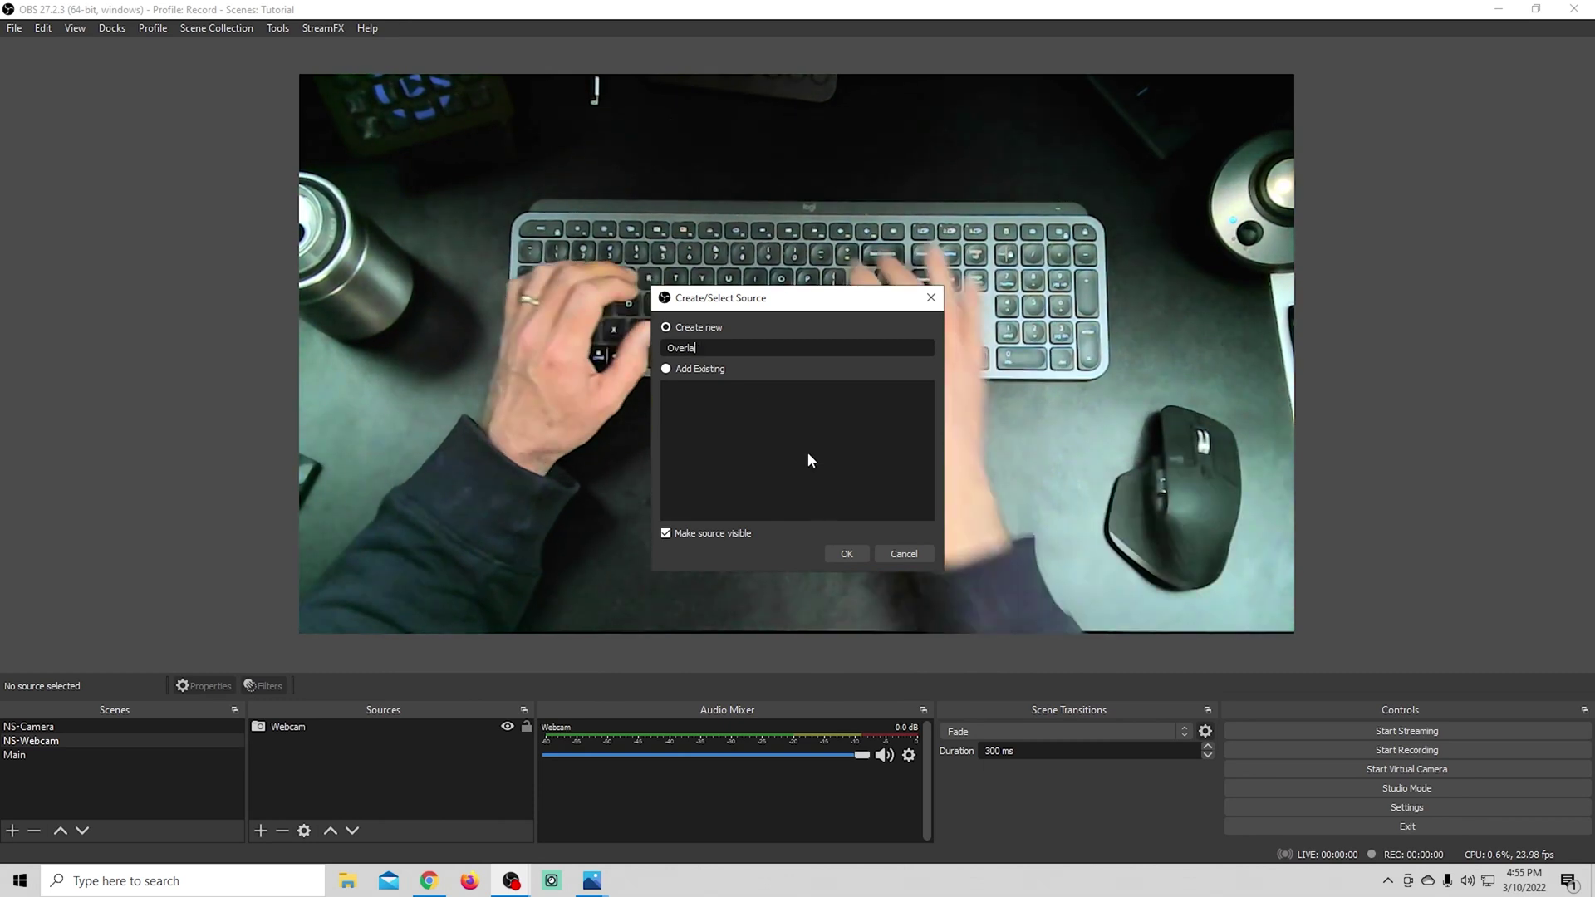
{"action": "key", "text": "BackSpace"}
{"action": "key", "text": "BackSpace"}
{"action": "key", "text": "BackSpace"}
{"action": "key", "text": "BackSpace"}
{"action": "key", "text": "BackSpace"}
{"action": "key", "text": "BackSpace"}
{"action": "key", "text": "BackSpace"}
{"action": "type", "text": "Ca"}
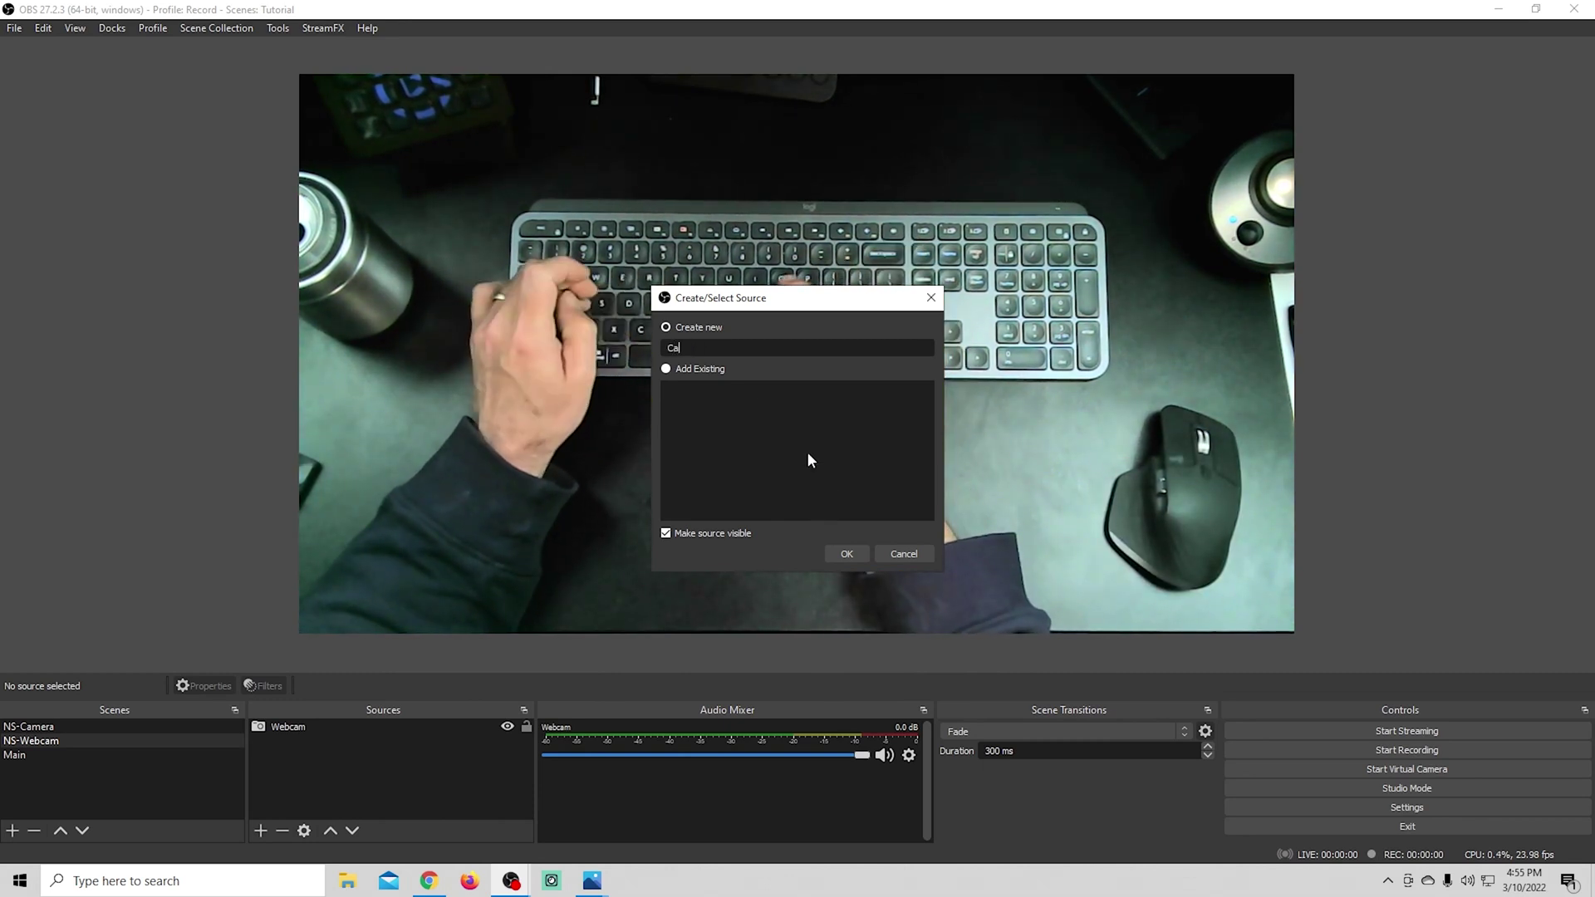
{"action": "type", "text": "m Overlay"}
{"action": "left_click", "coordinate": [847, 553]}
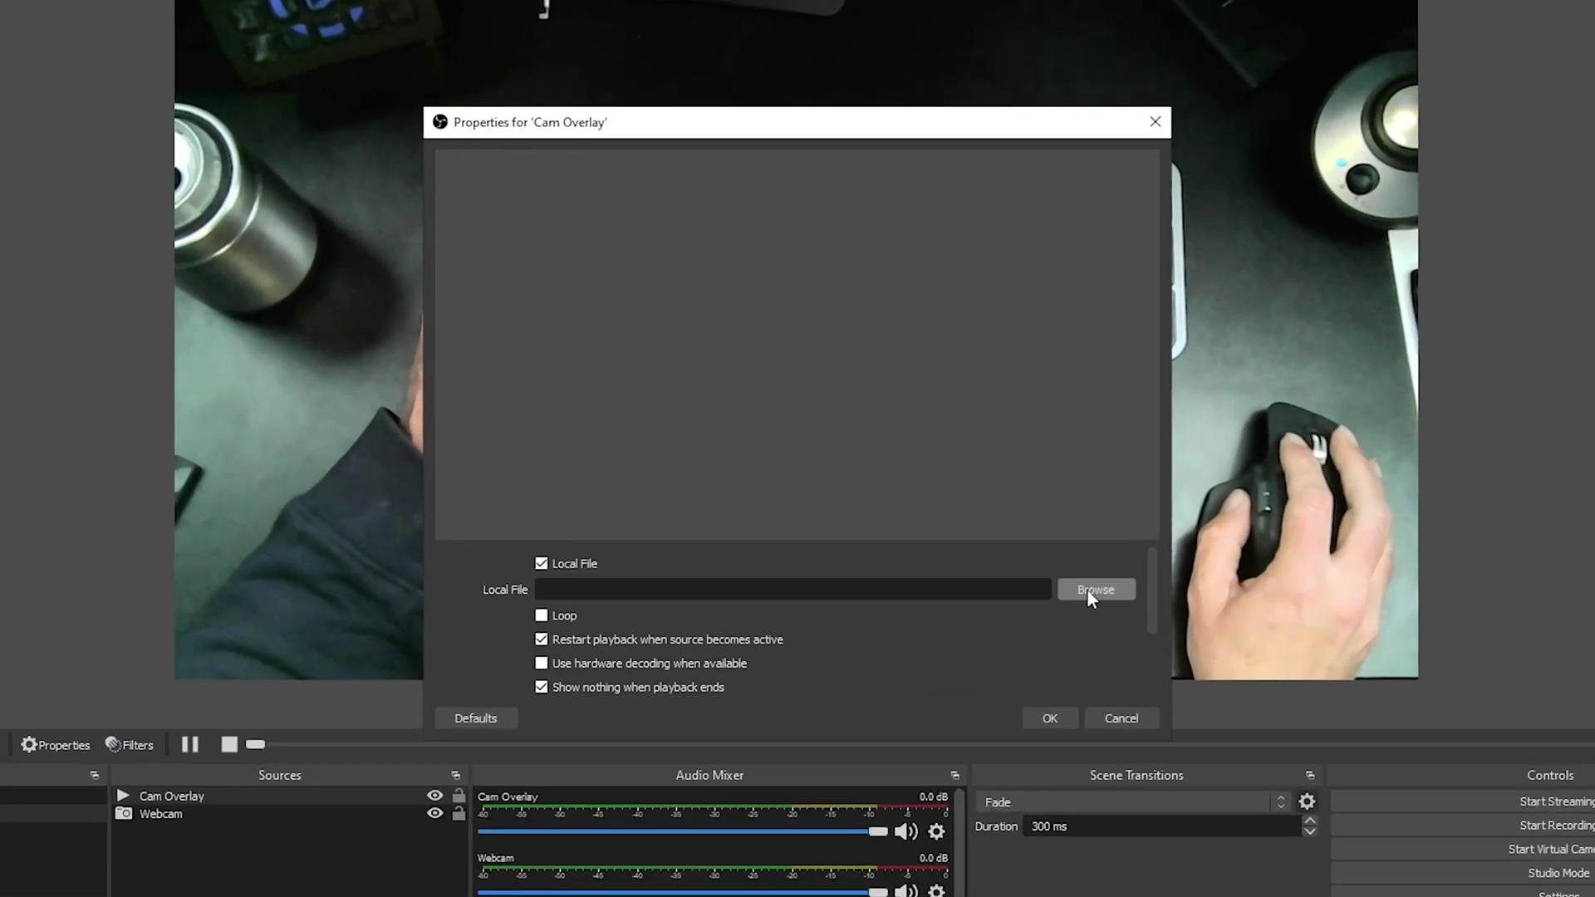
Load medieval-webcam-blank.webm as the Cam Overlay's local file and apply.
{"action": "left_click", "coordinate": [1090, 591]}
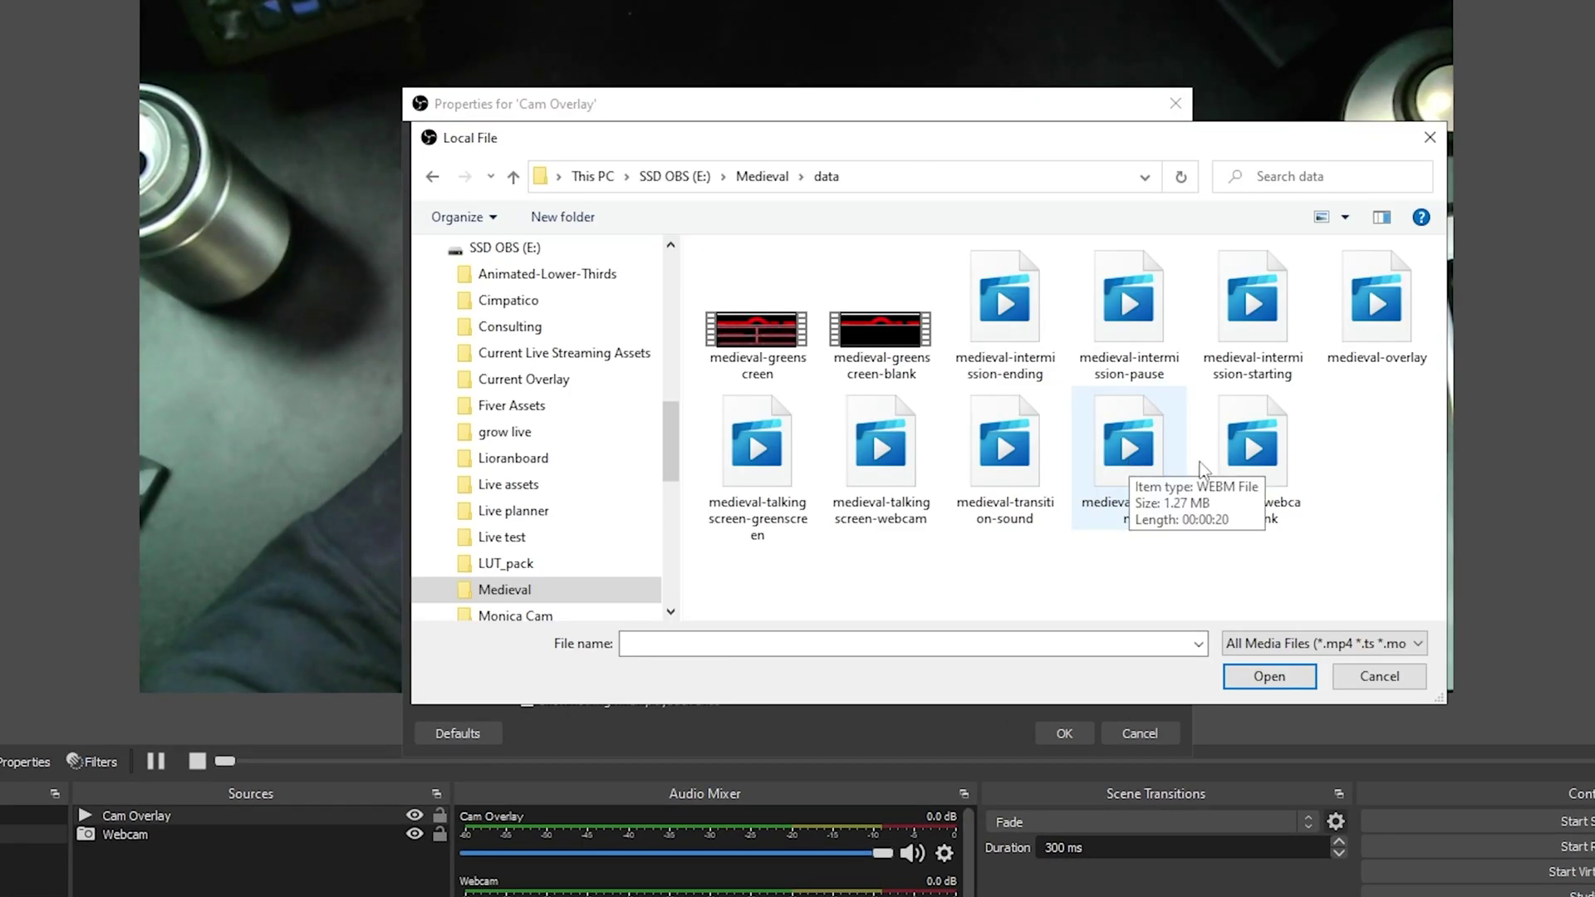
{"action": "left_click", "coordinate": [1266, 470]}
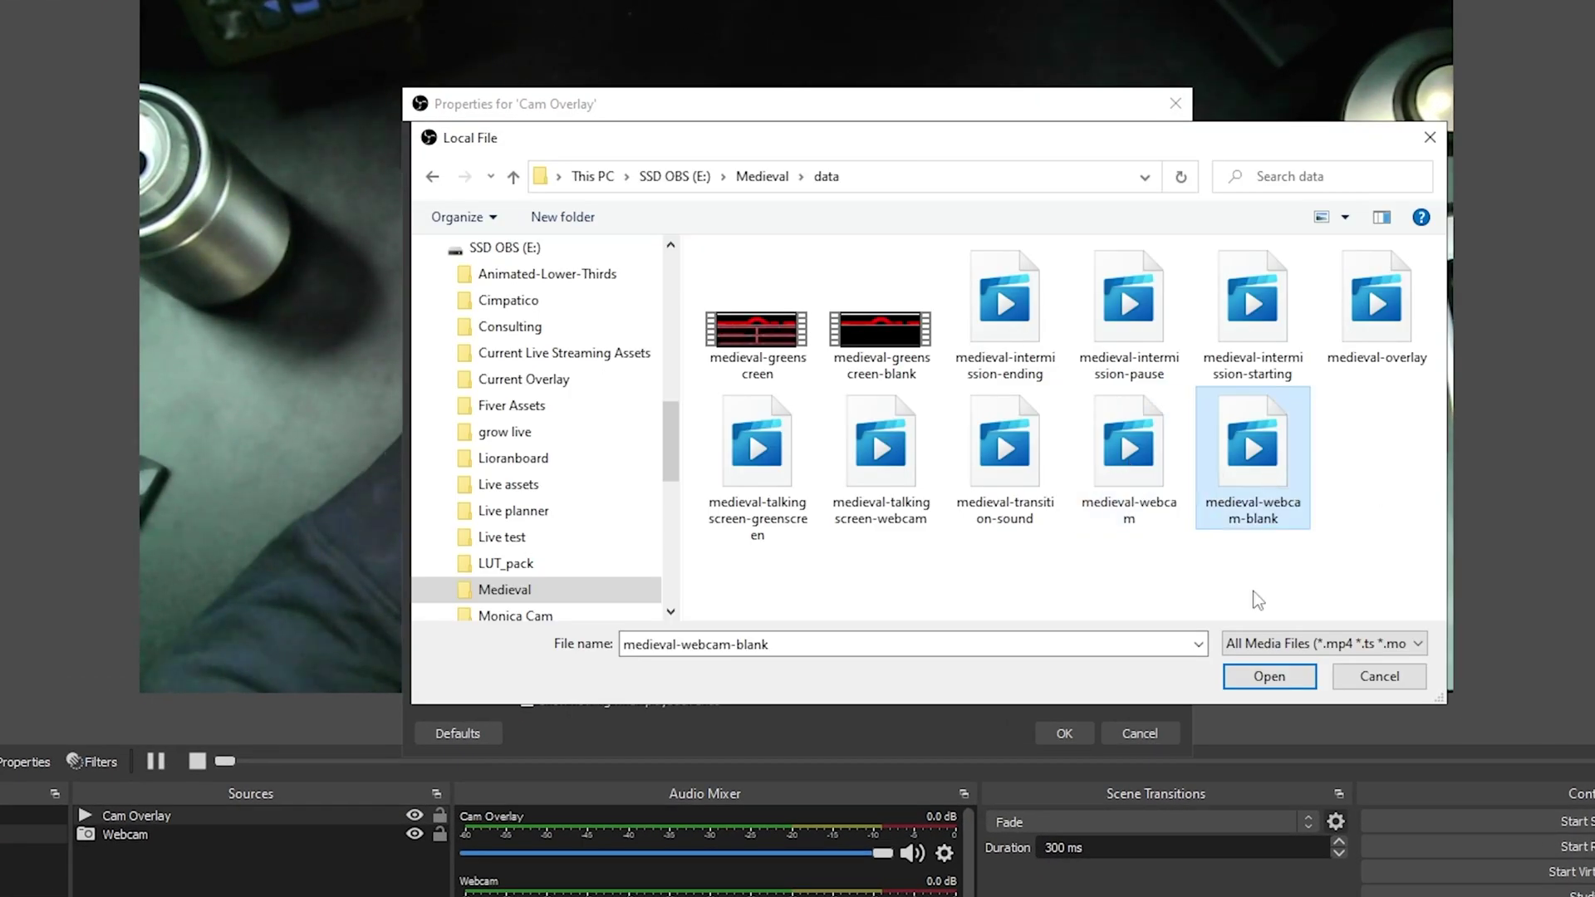
{"action": "left_click", "coordinate": [1266, 676]}
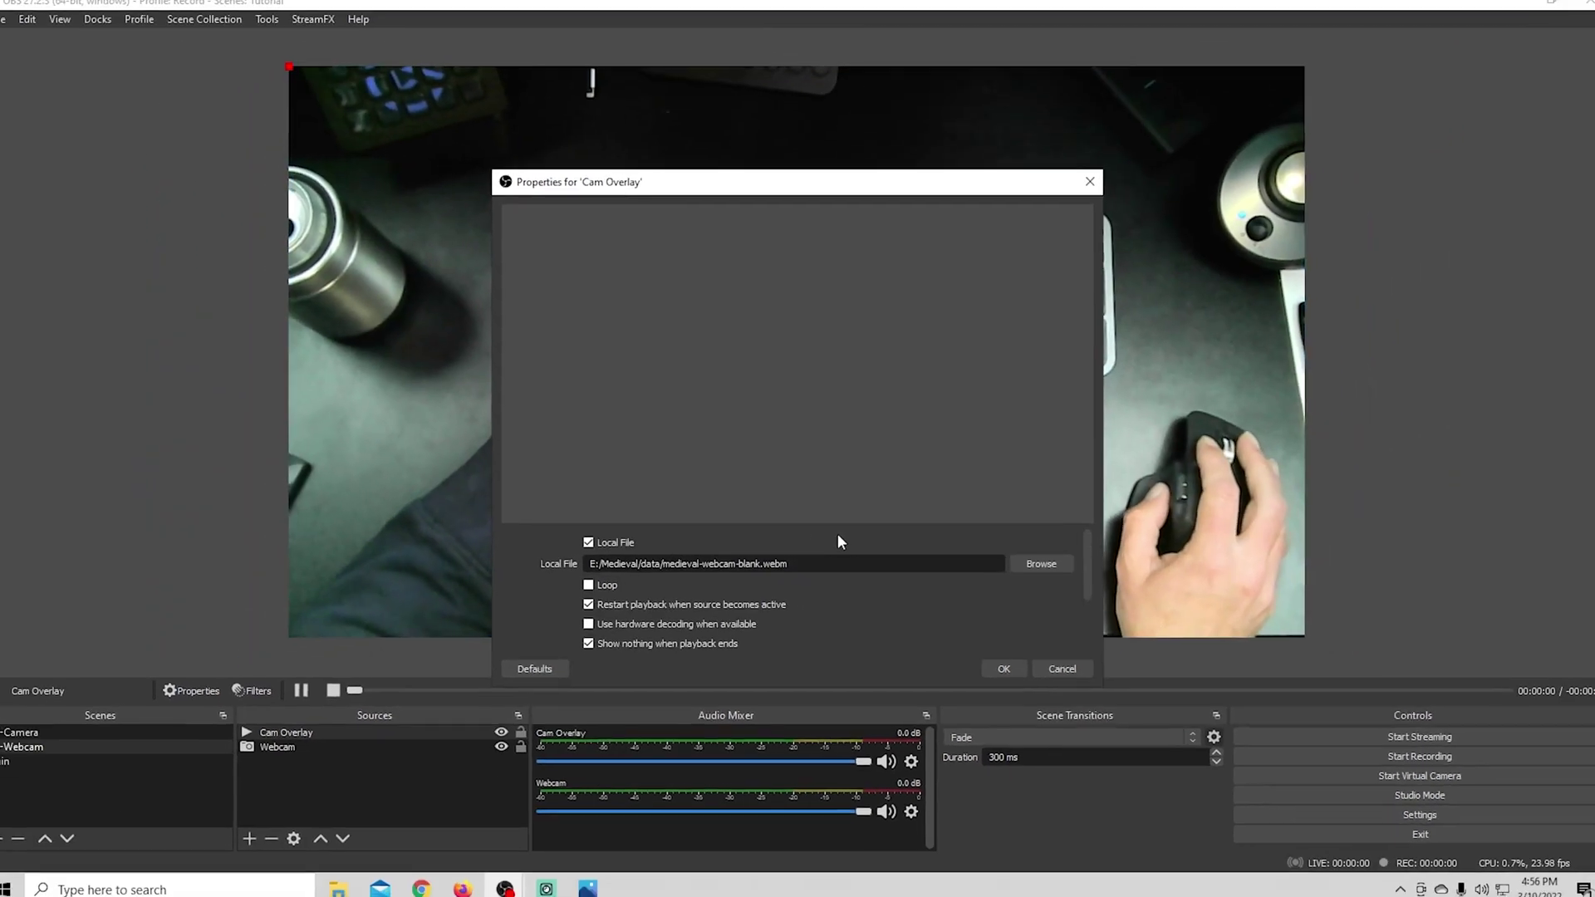
{"action": "left_click", "coordinate": [1000, 665]}
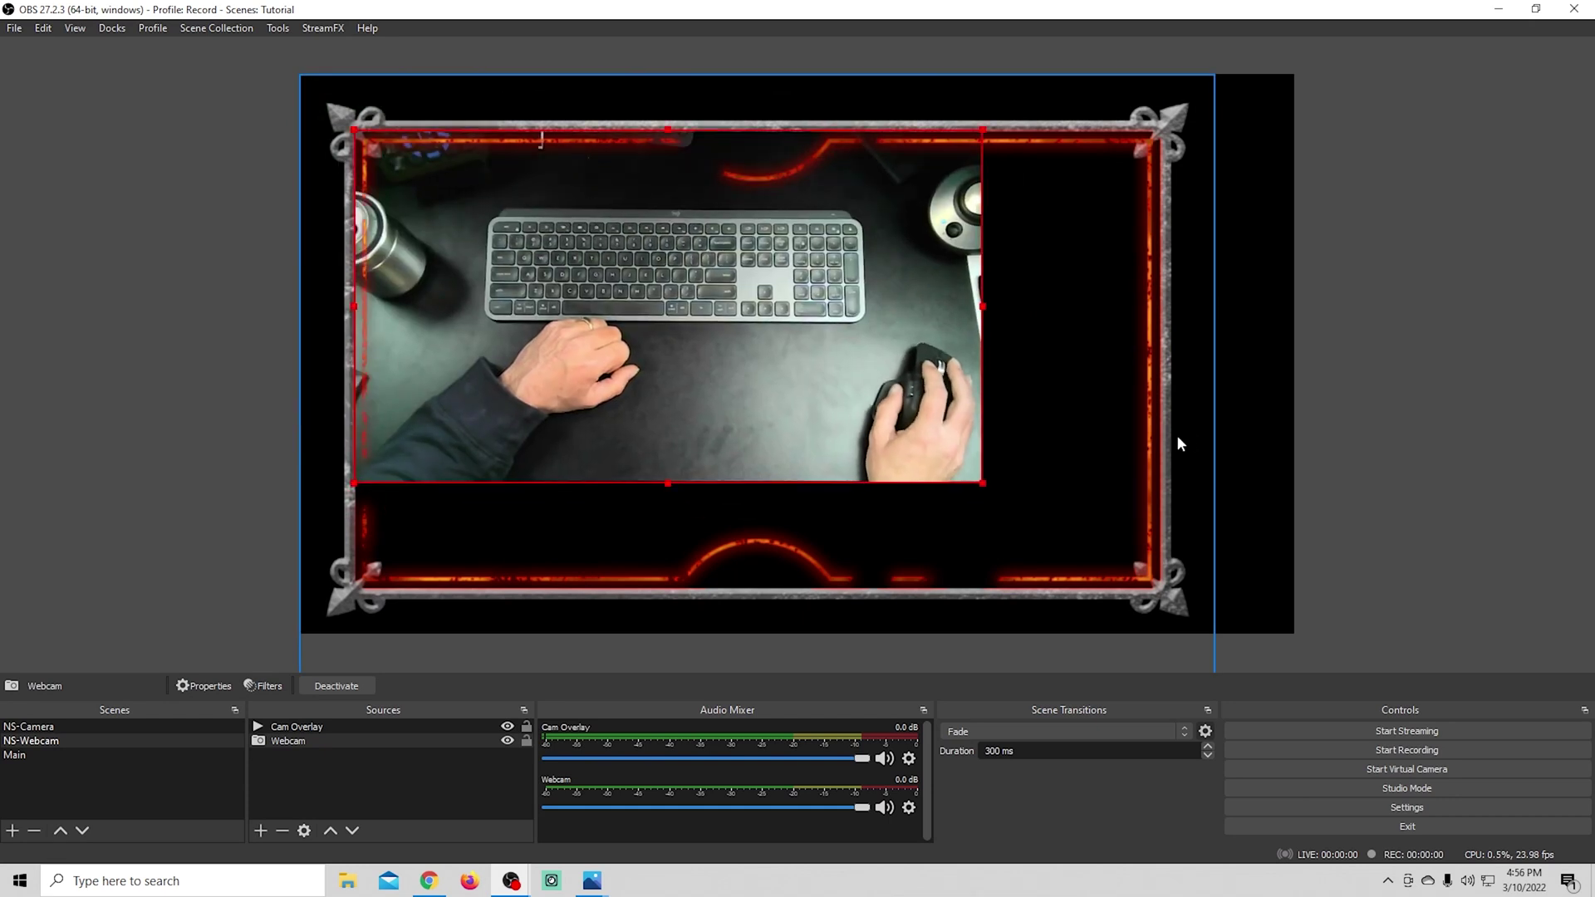
Stretch the overlay to the canvas edges and enlarge the webcam to fill its frame.
{"action": "left_click_drag", "start_coordinate": [1214, 424], "coordinate": [1294, 424]}
{"action": "left_click", "coordinate": [964, 466]}
{"action": "left_click_drag", "start_coordinate": [982, 481], "coordinate": [1183, 595]}
{"action": "mouse_move", "coordinate": [1295, 410]}
{"action": "left_mouse_down"}
{"action": "mouse_move", "coordinate": [1237, 431]}
{"action": "mouse_move", "coordinate": [1294, 415]}
{"action": "left_mouse_up"}
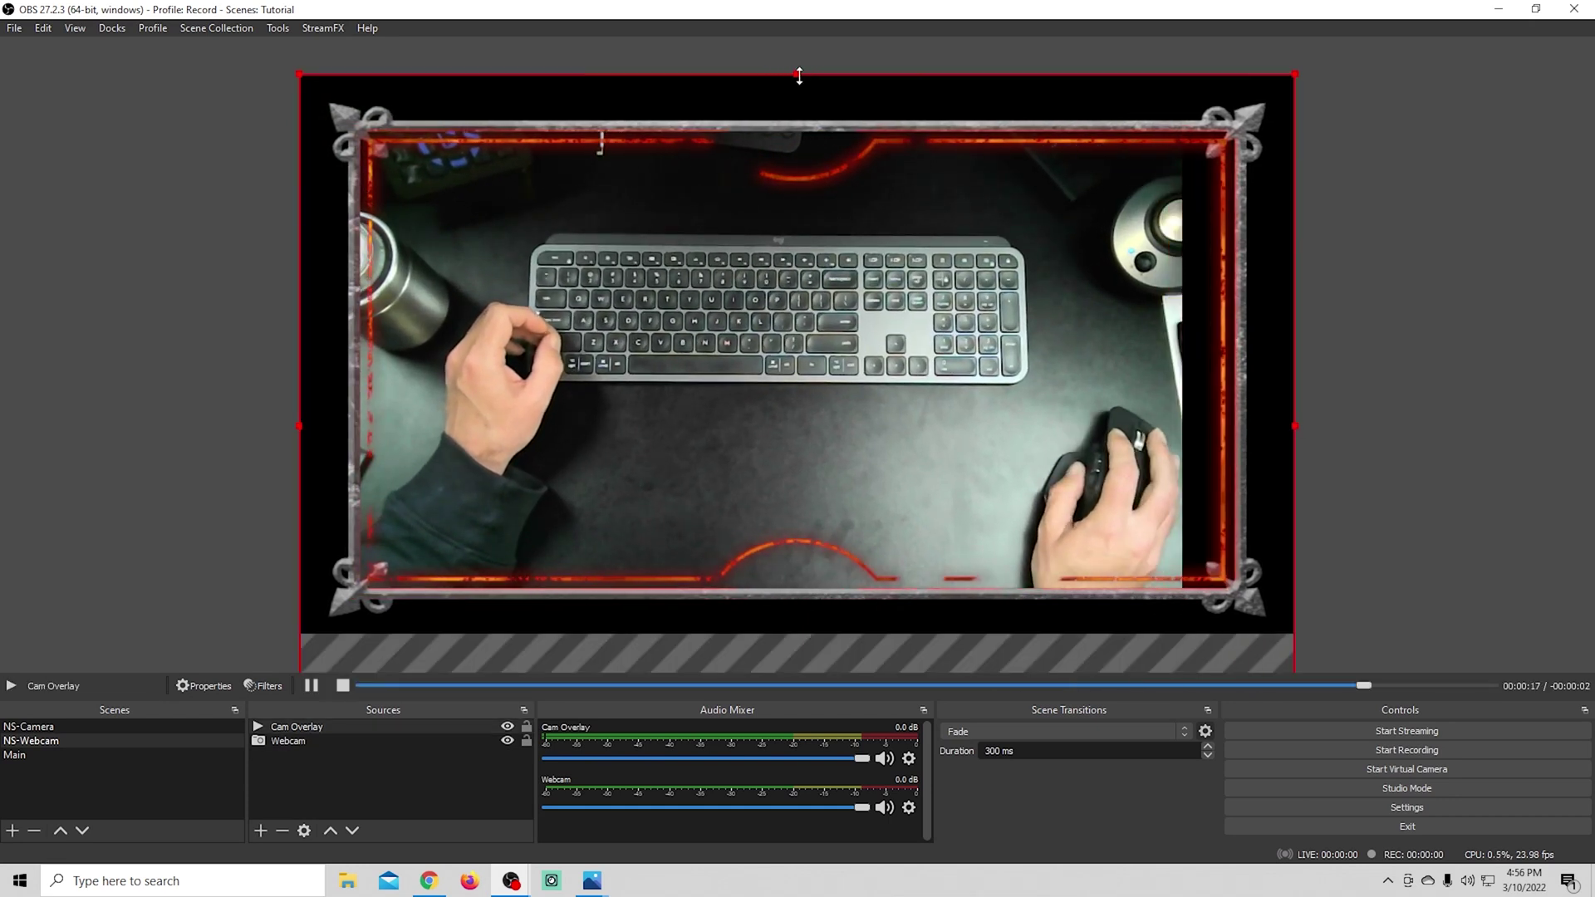
{"action": "left_click_drag", "start_coordinate": [797, 73], "coordinate": [798, 51]}
{"action": "left_click", "coordinate": [1392, 357]}
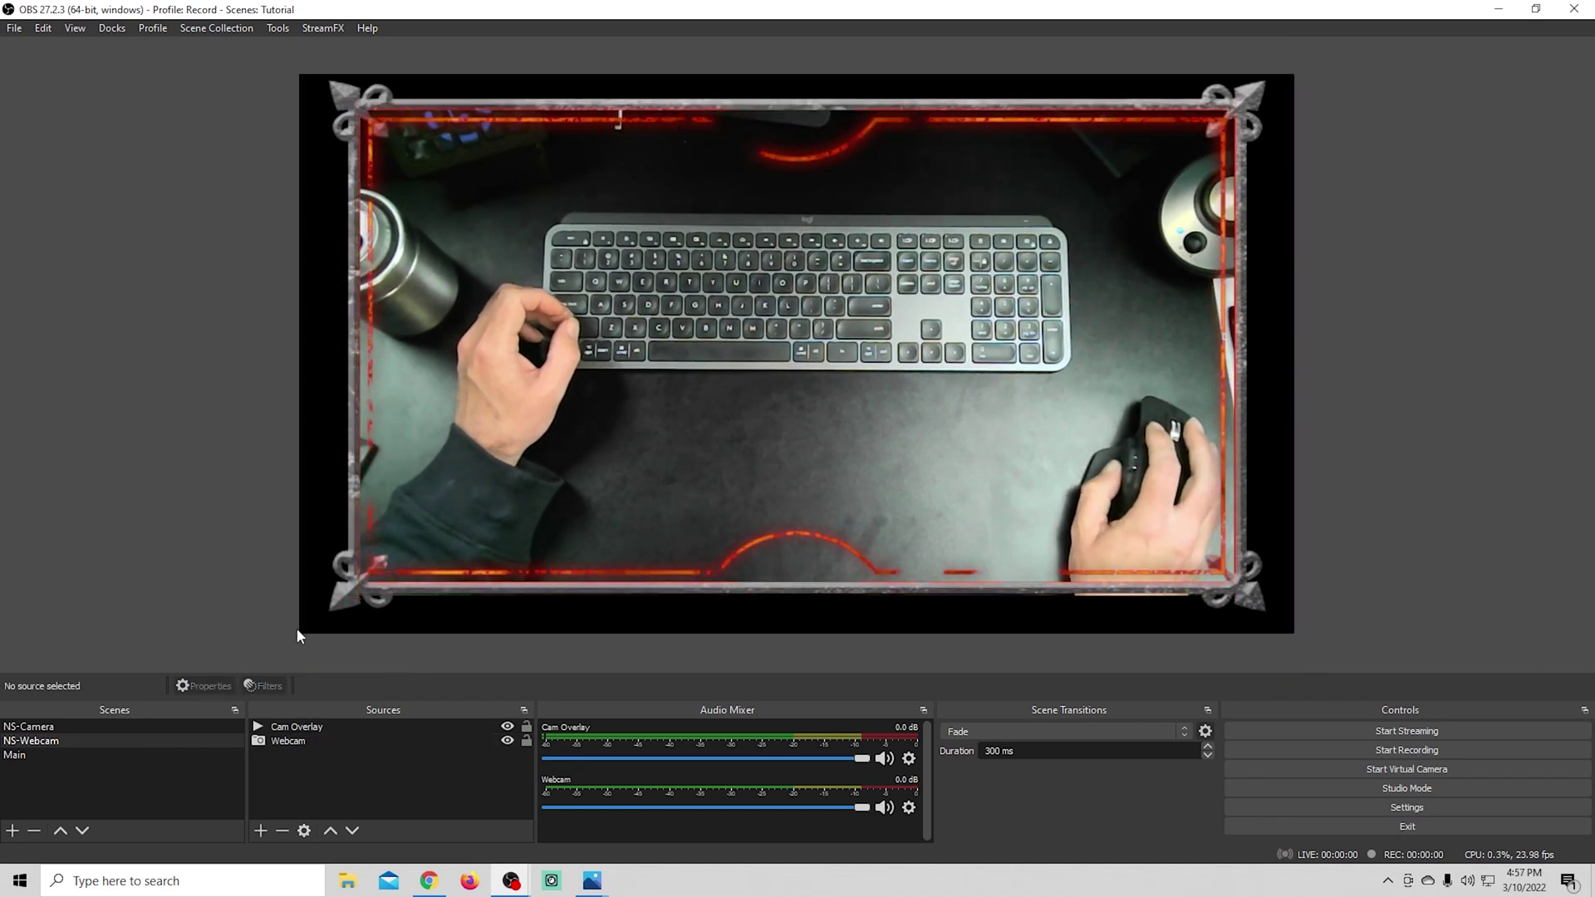
Switch to Main and select the lower-left webcam inset to check its medieval frame.
{"action": "left_click", "coordinate": [106, 757]}
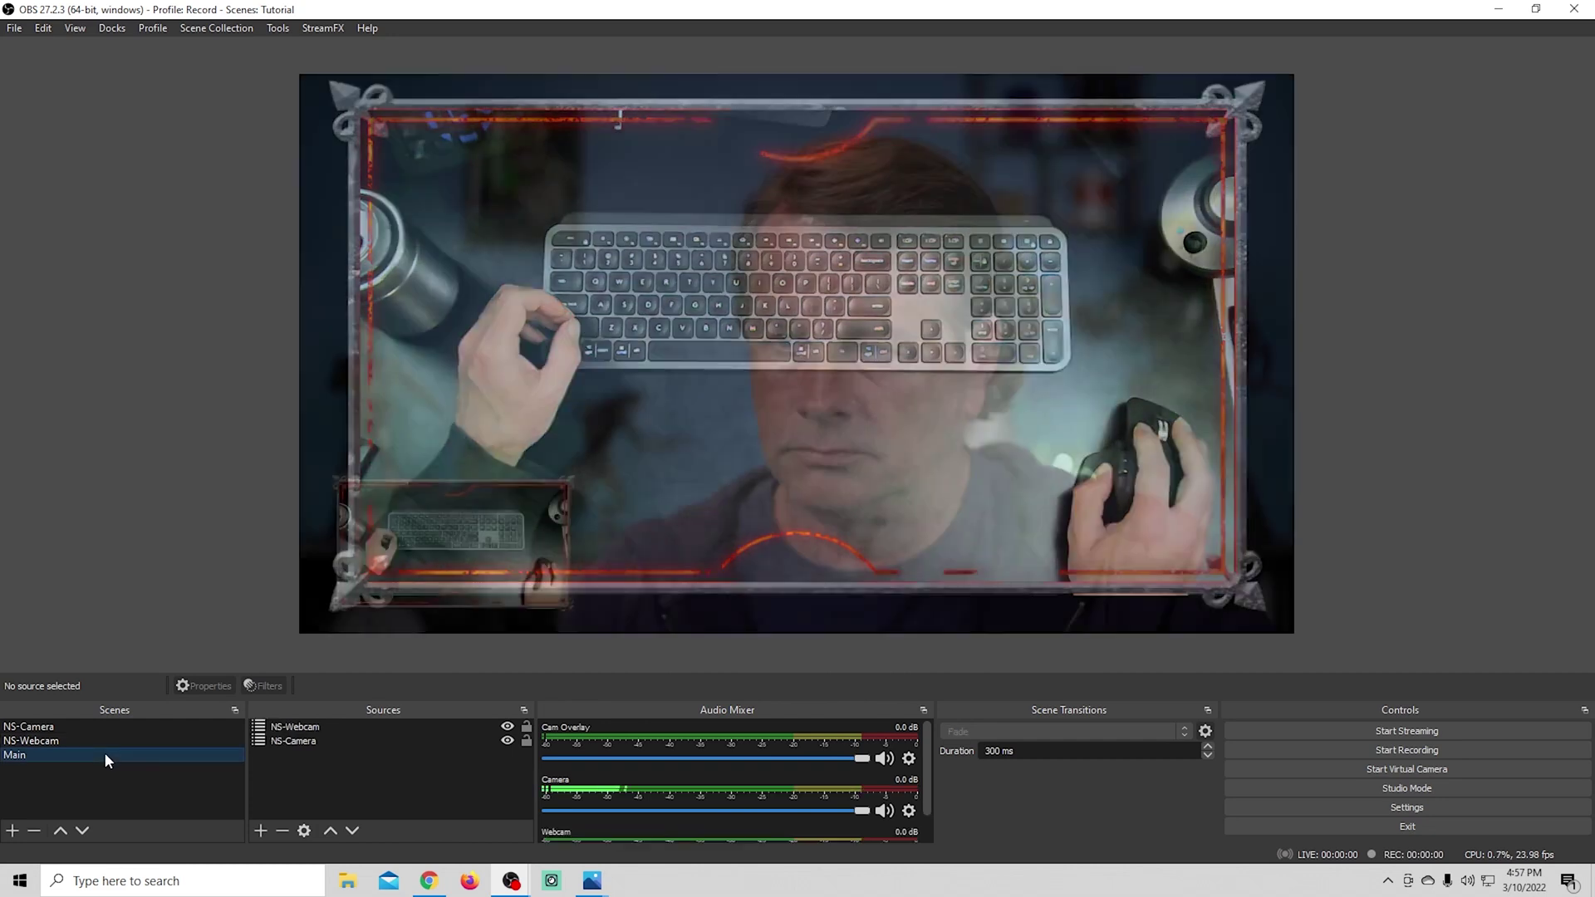
{"action": "left_click", "coordinate": [390, 580]}
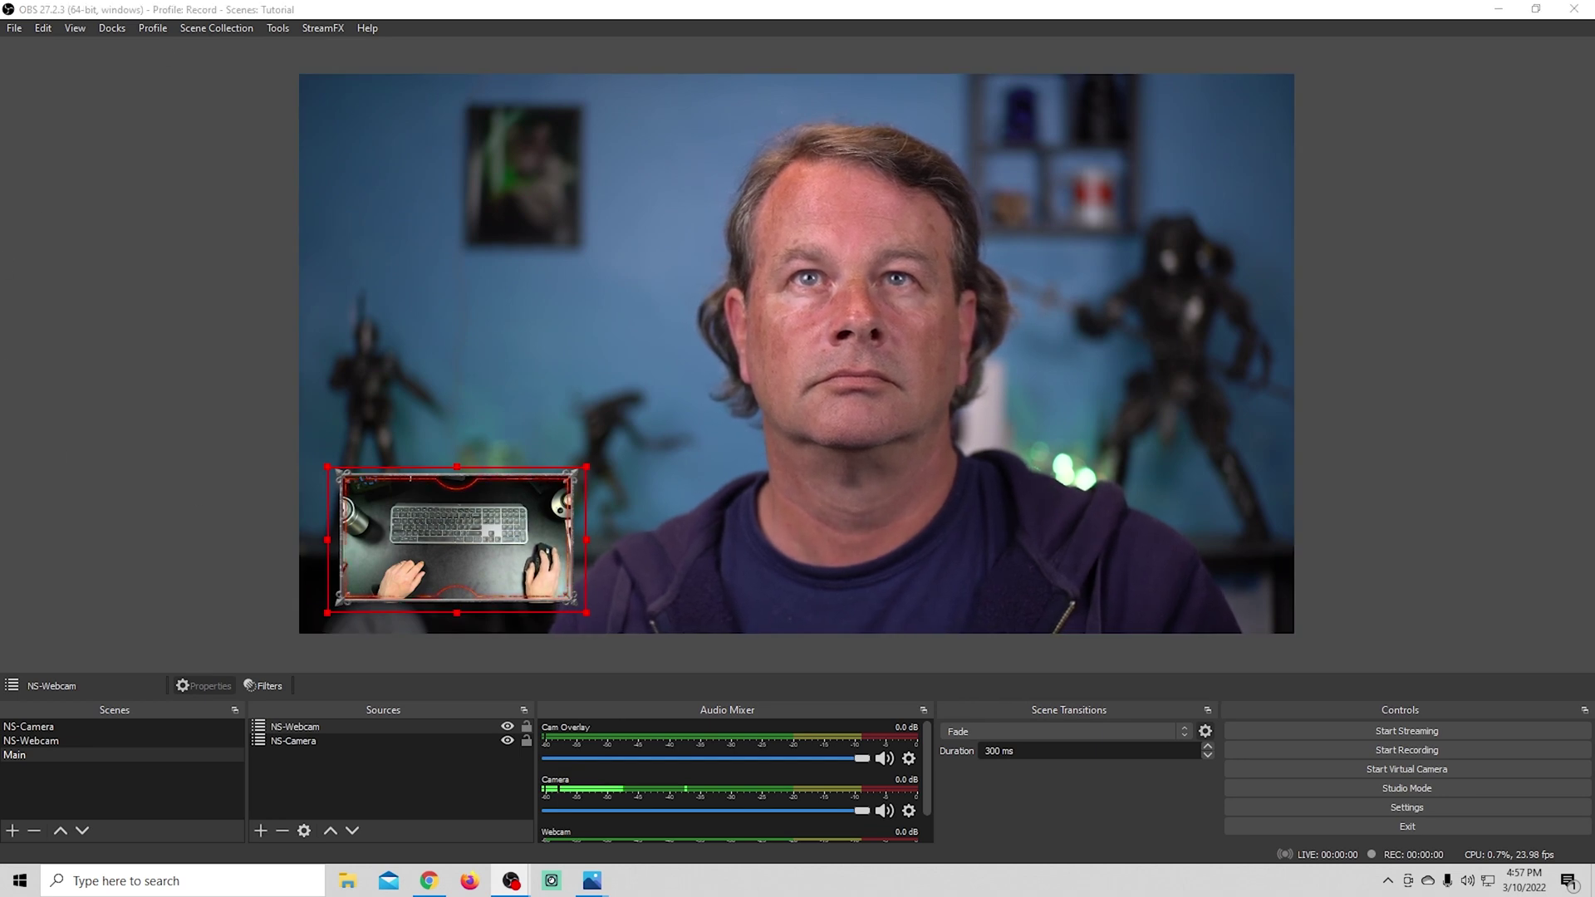
{"action": "left_click", "coordinate": [12, 832]}
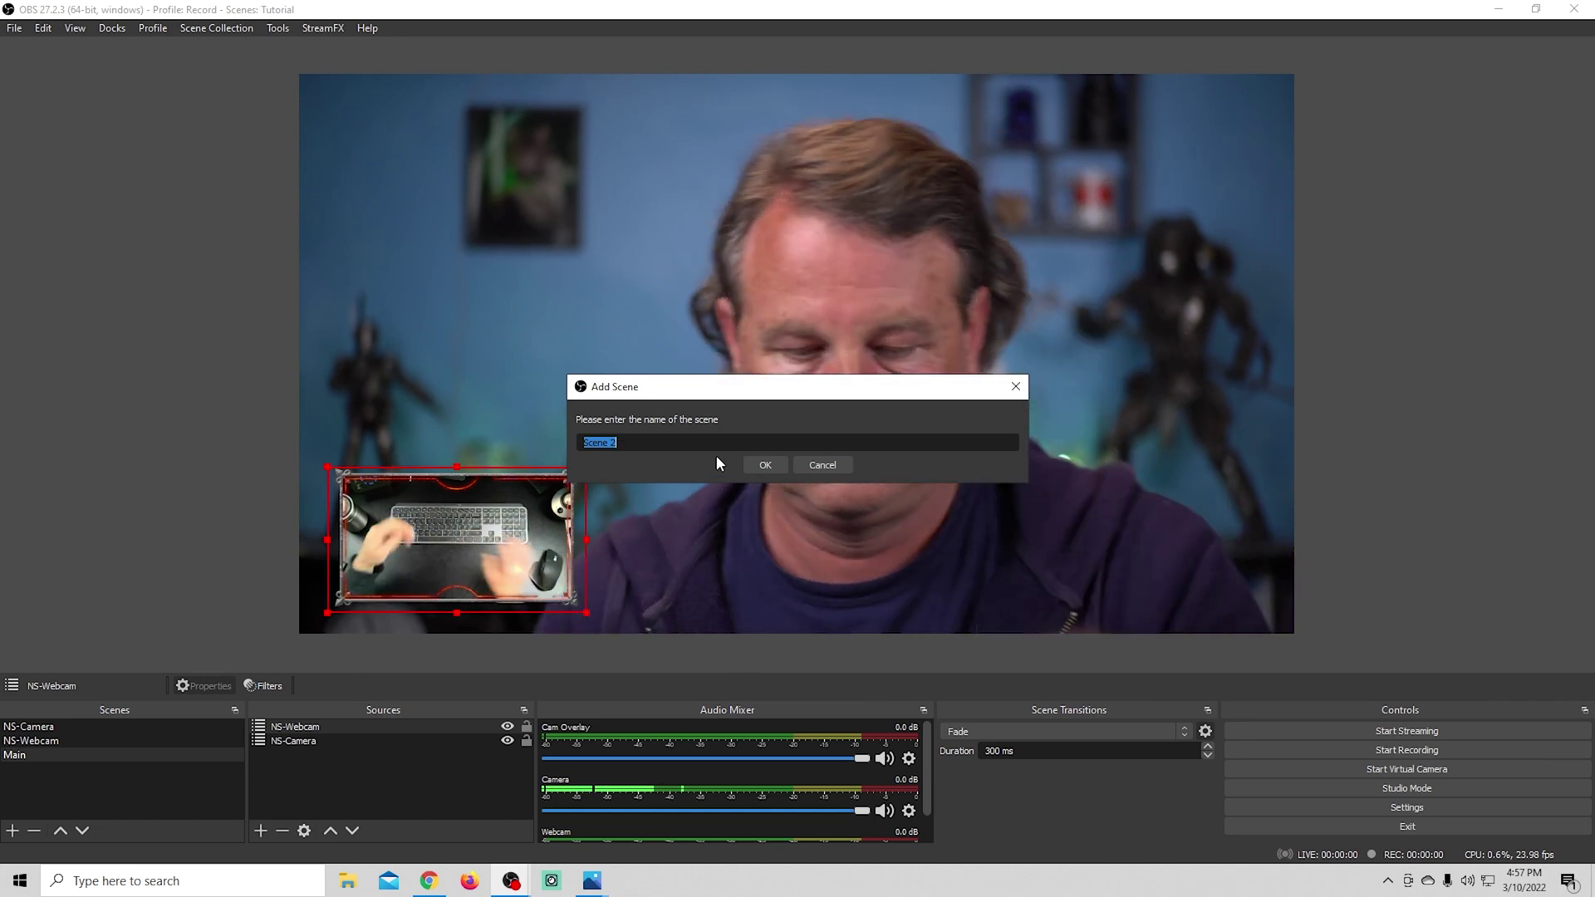
Create a Layout 2 scene and add the existing NS-Webcam scene to it as a source.
{"action": "key", "text": "BackSpace"}
{"action": "type", "text": "Layout"}
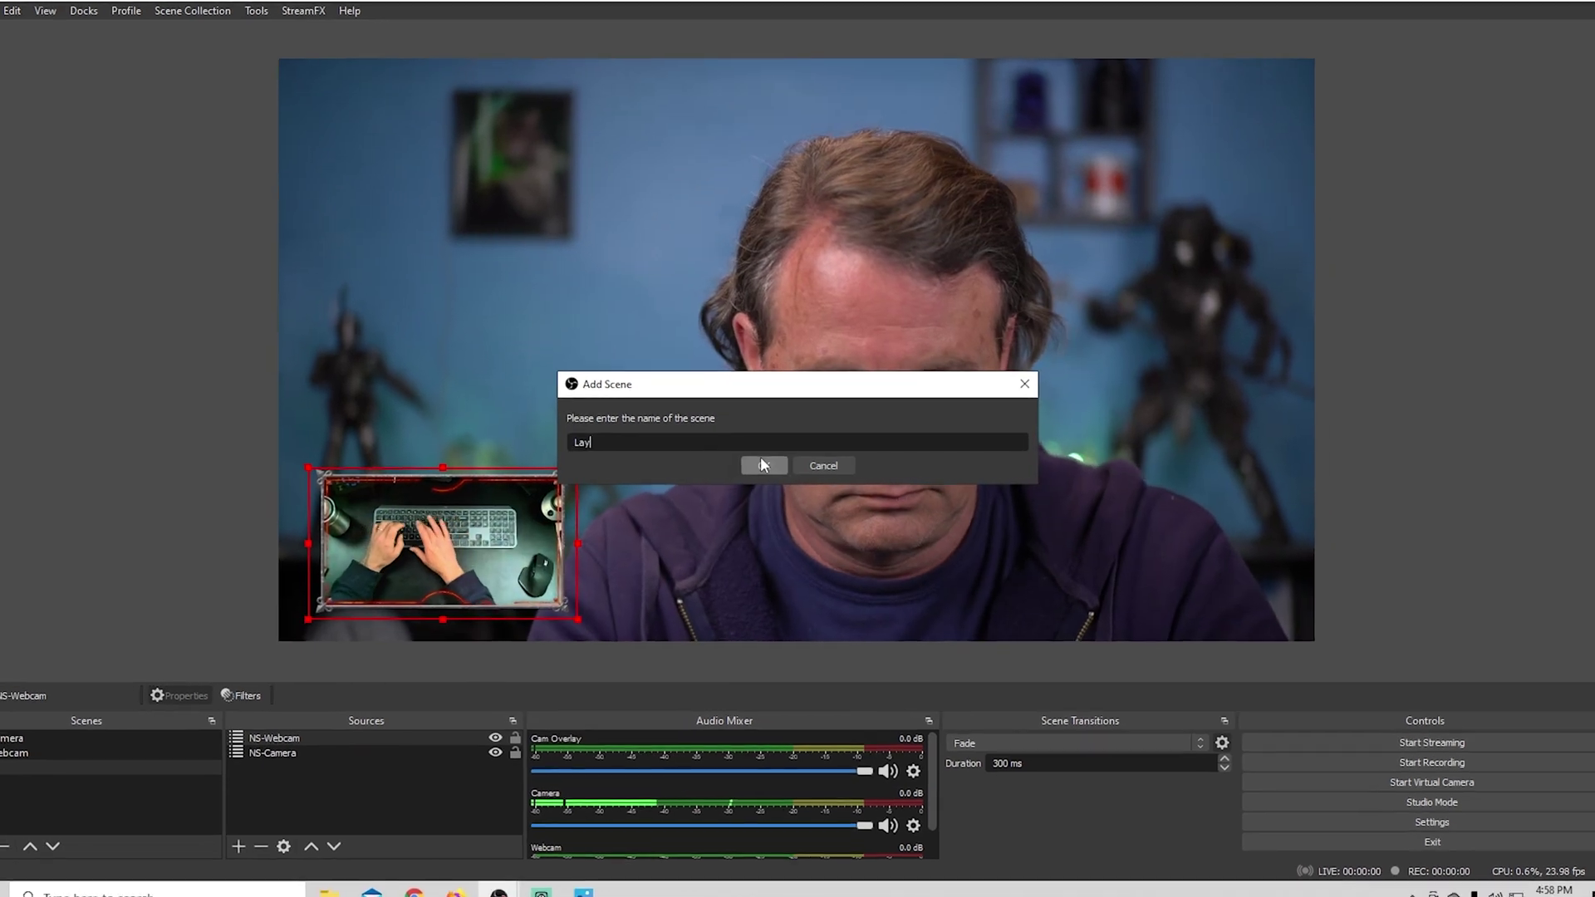
{"action": "type", "text": " 2"}
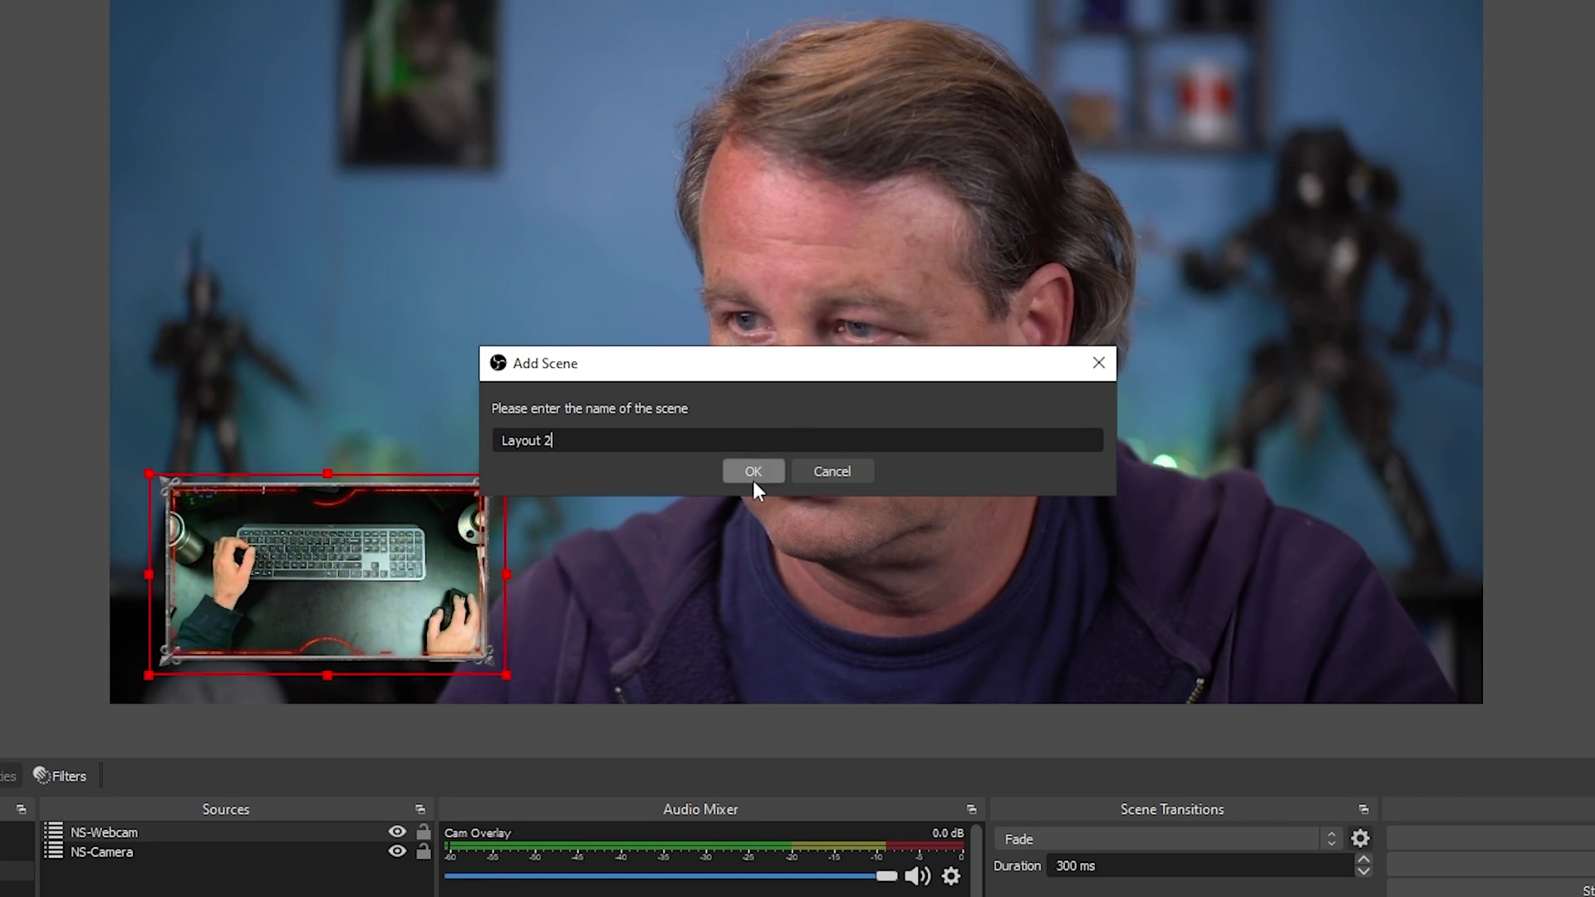
{"action": "left_click", "coordinate": [753, 479]}
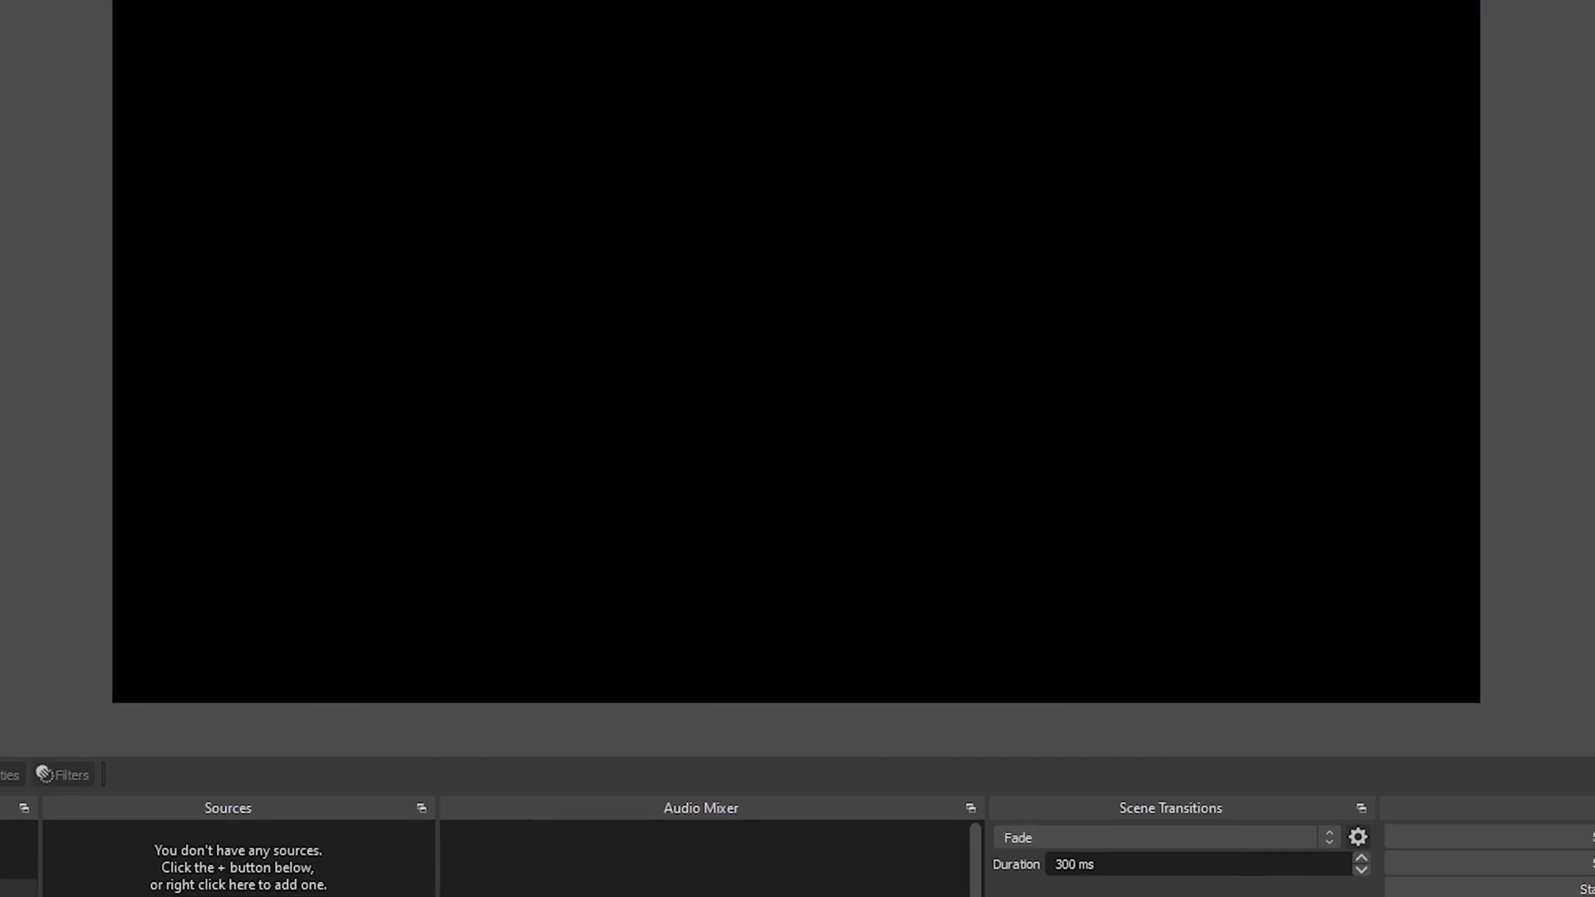
{"action": "left_click", "coordinate": [254, 835]}
{"action": "left_click", "coordinate": [218, 723]}
{"action": "double_click", "coordinate": [673, 416]}
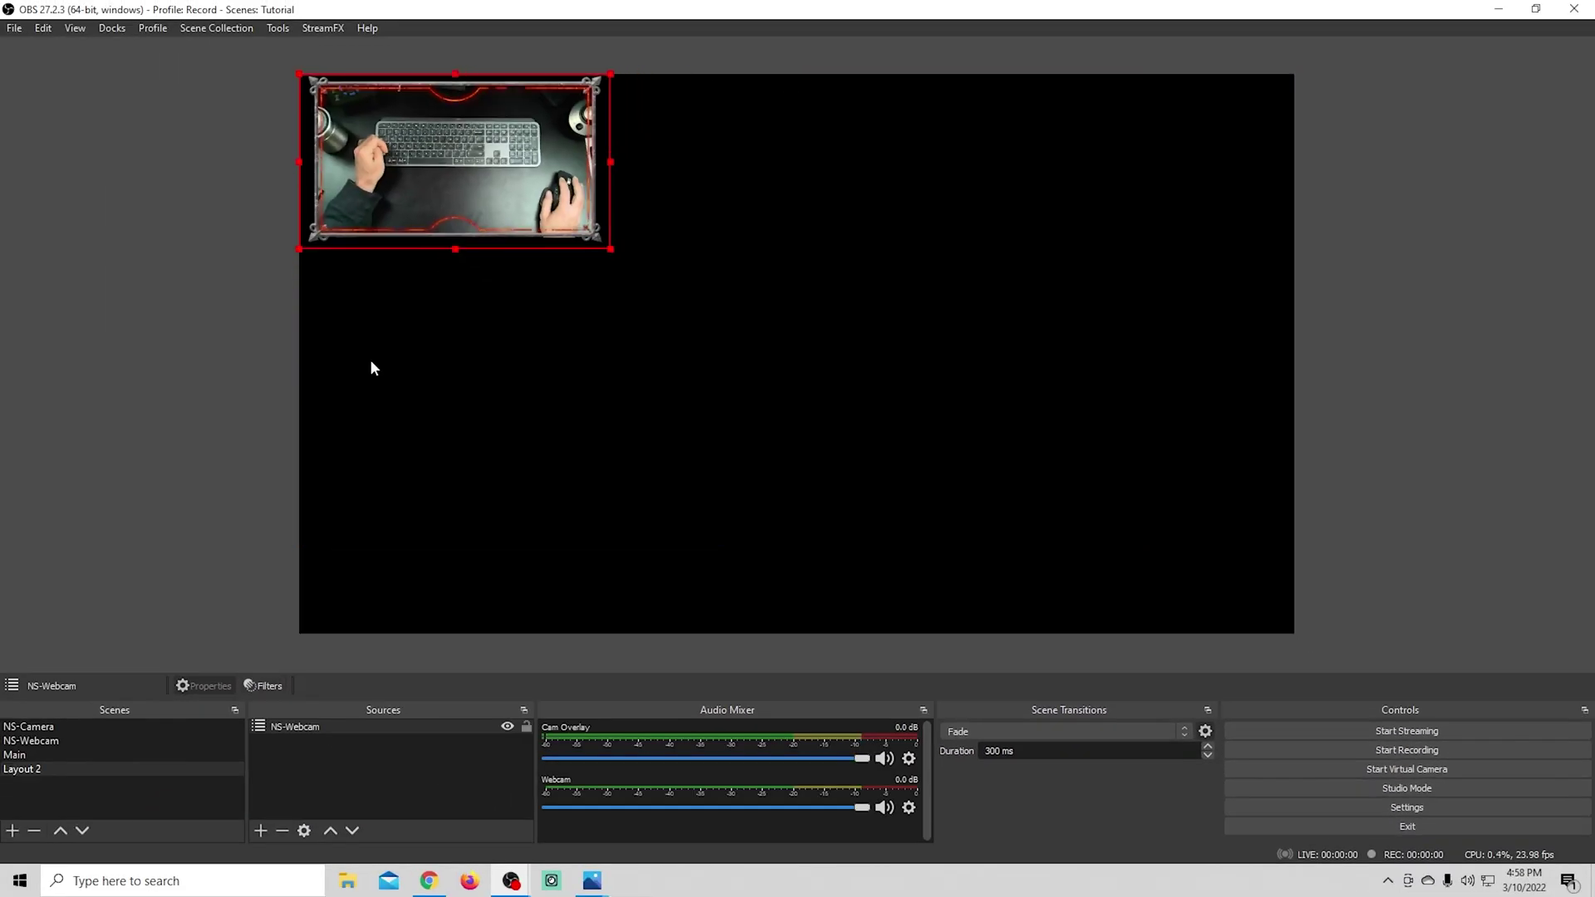
{"action": "left_click", "coordinate": [11, 830]}
Create an NS-Display scene with a Display Capture source and move it above Main.
{"action": "type", "text": "NS-"}
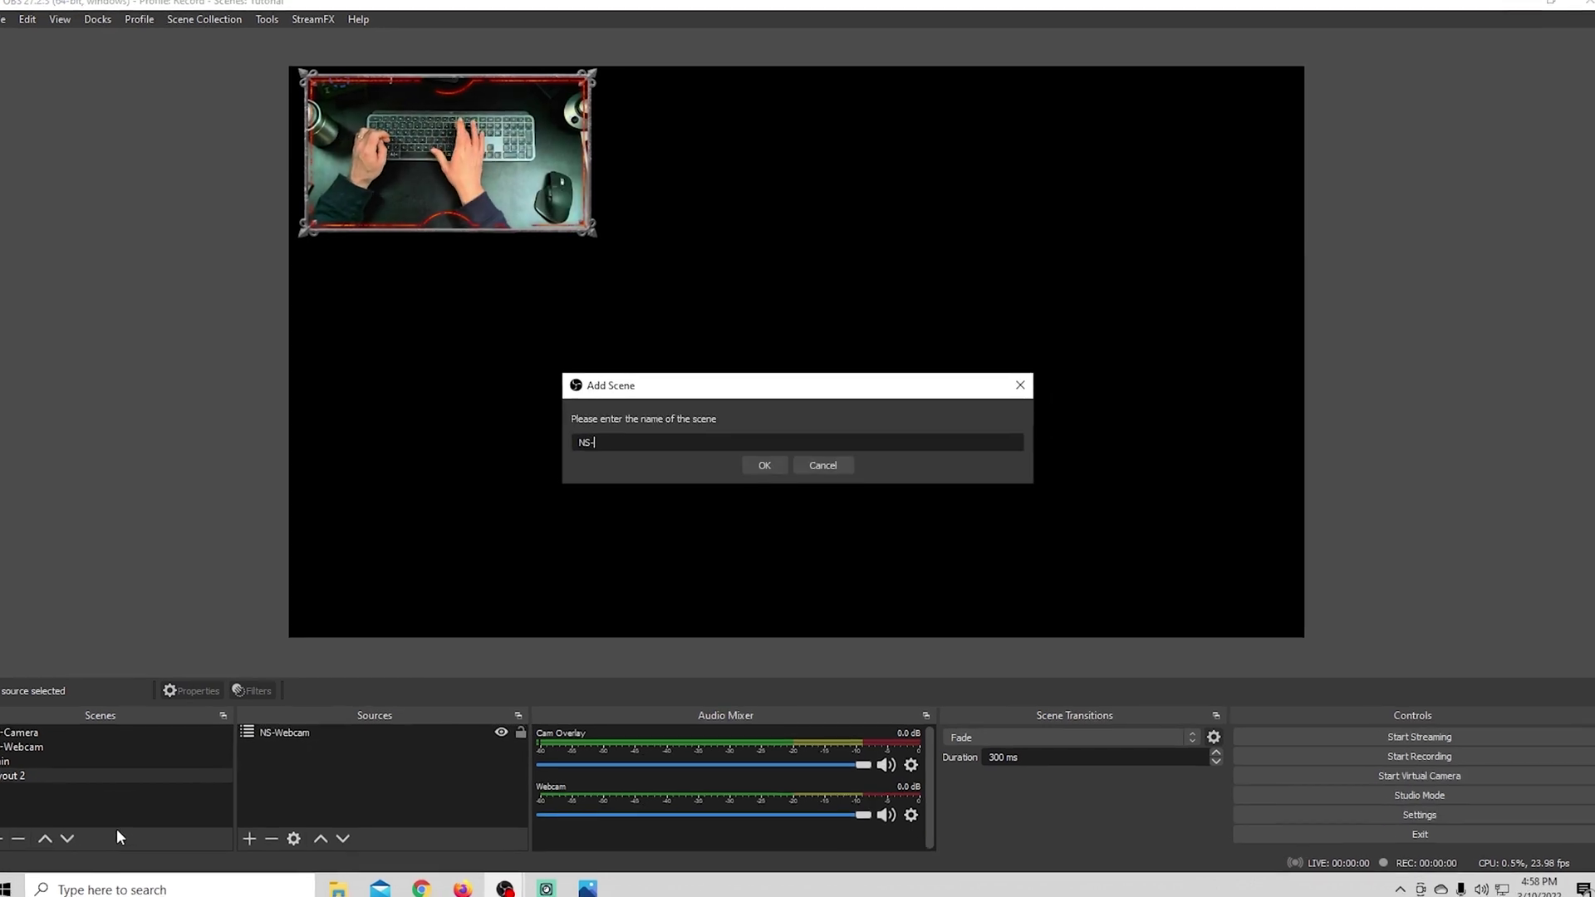
{"action": "type", "text": "Display"}
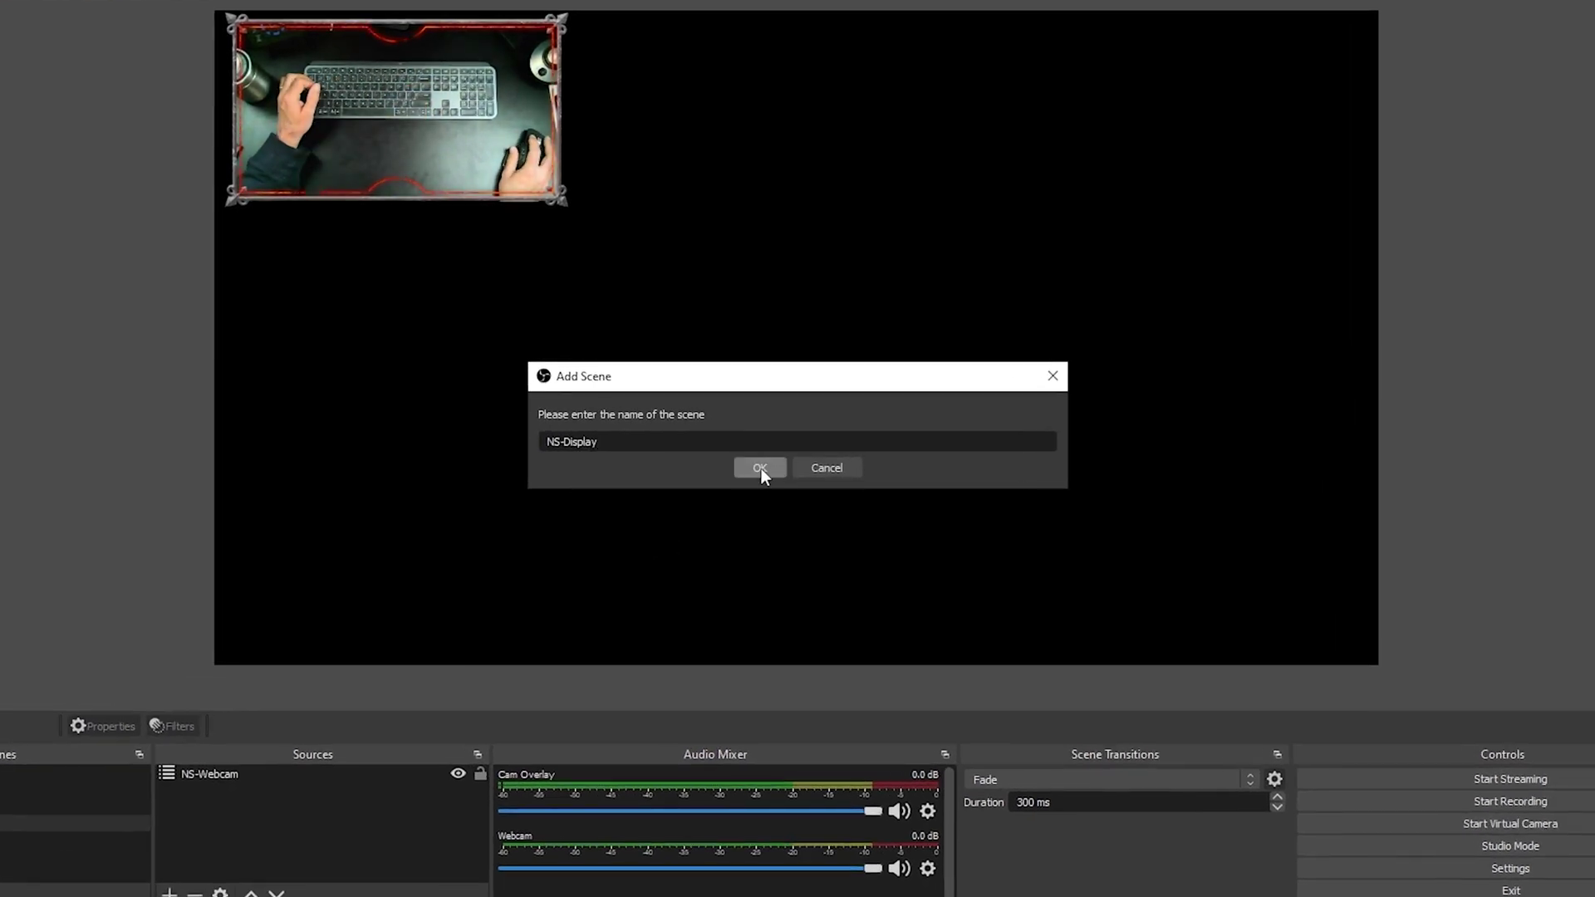
{"action": "left_click", "coordinate": [760, 468]}
{"action": "left_click", "coordinate": [169, 894]}
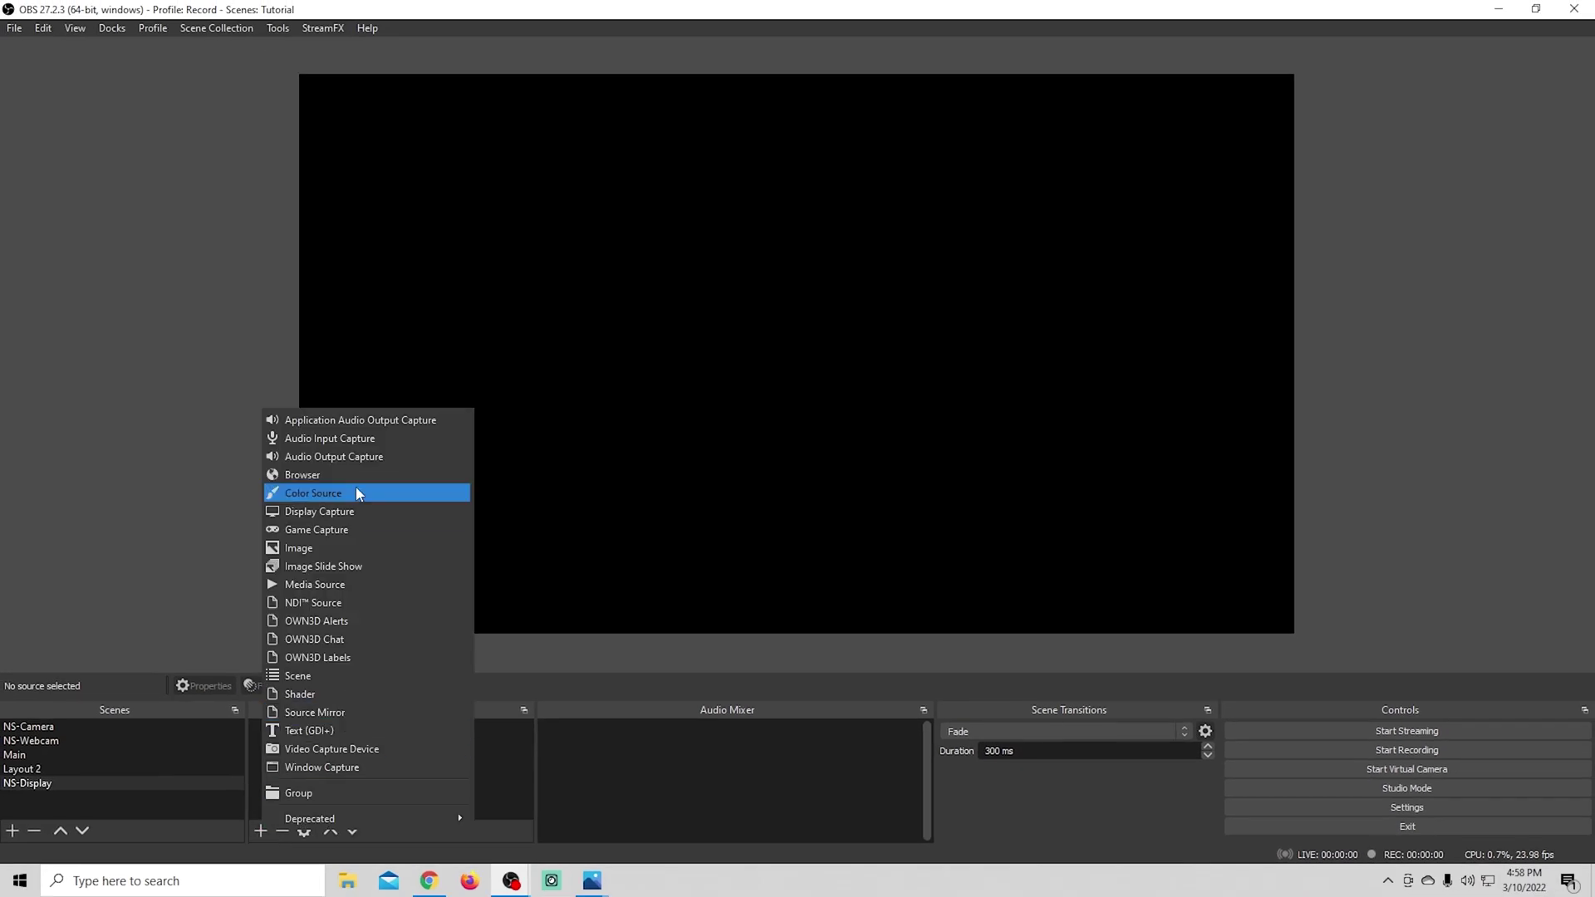
{"action": "left_click", "coordinate": [319, 511]}
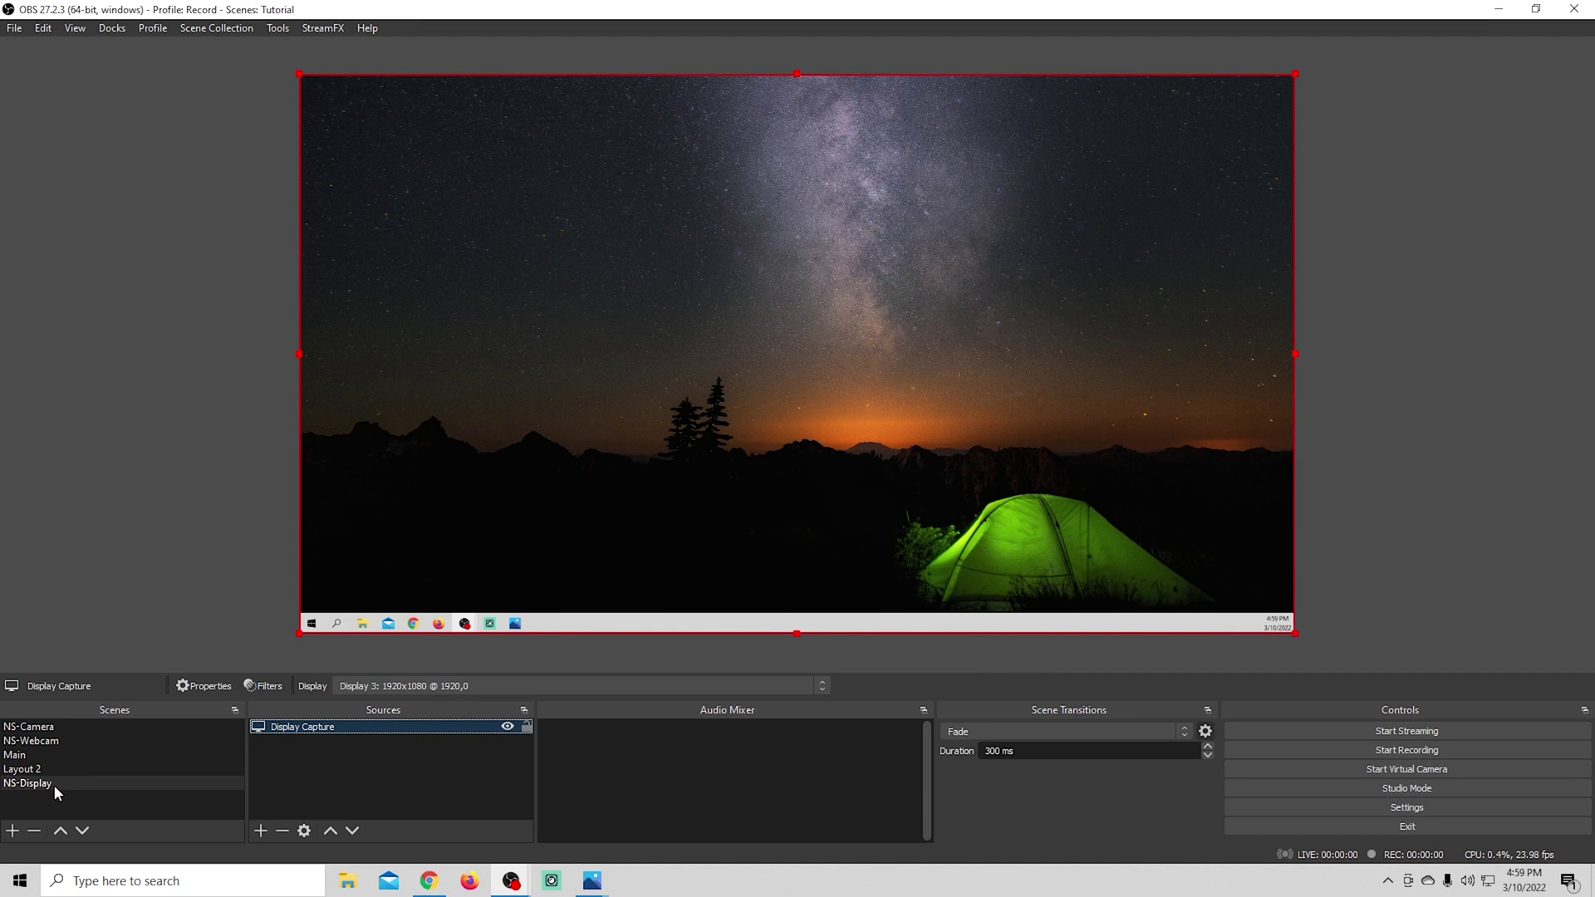
{"action": "left_click_drag", "start_coordinate": [53, 784], "coordinate": [58, 758]}
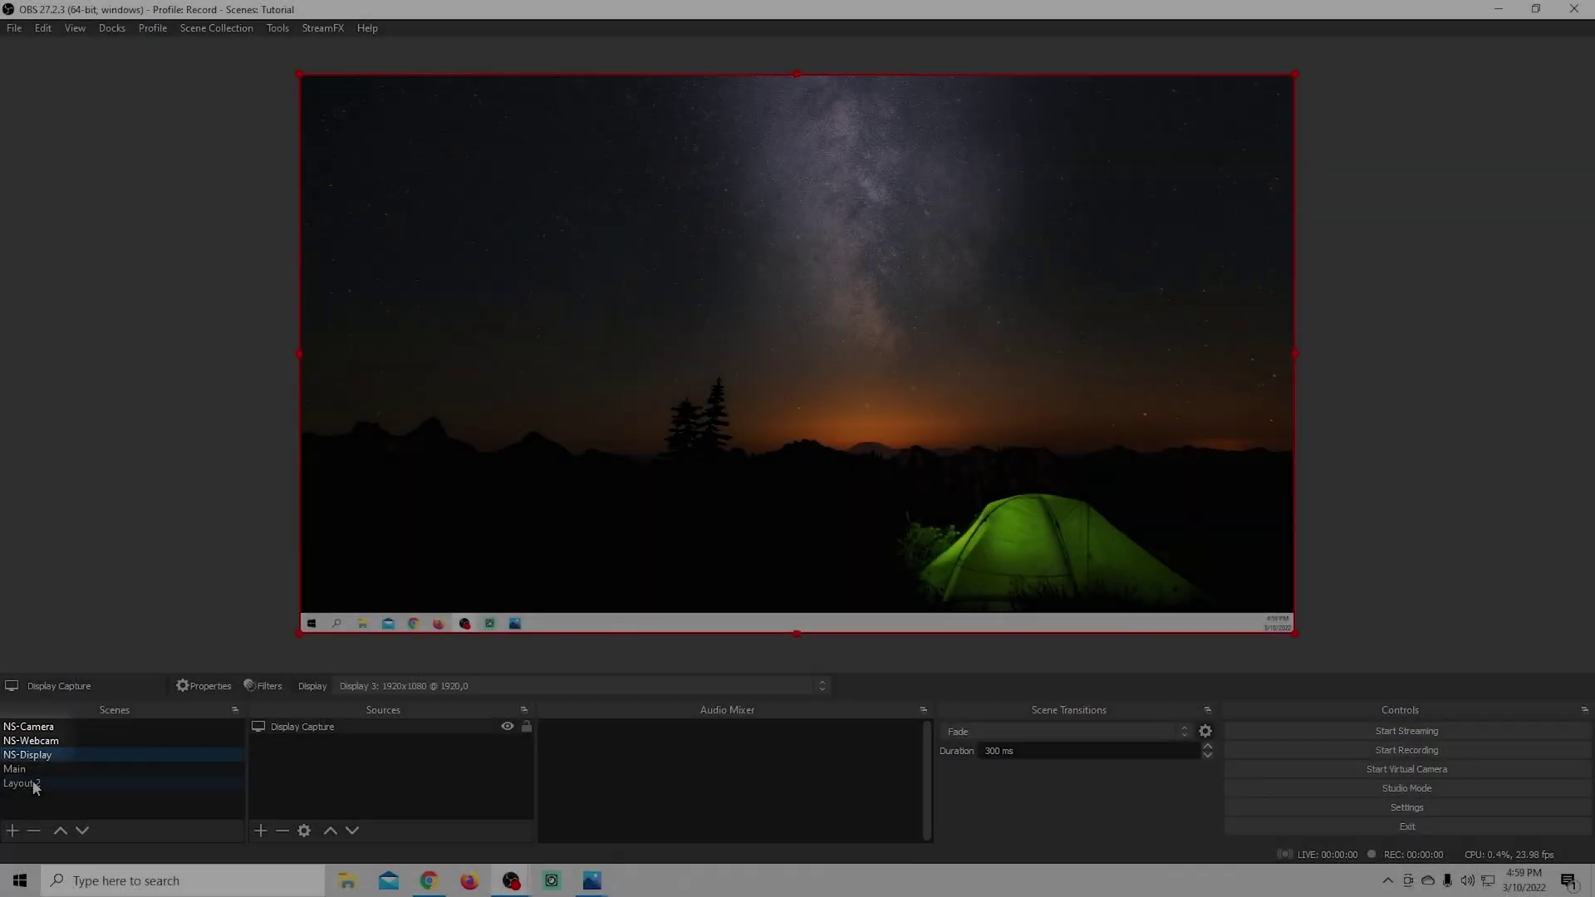
{"action": "left_click", "coordinate": [42, 784]}
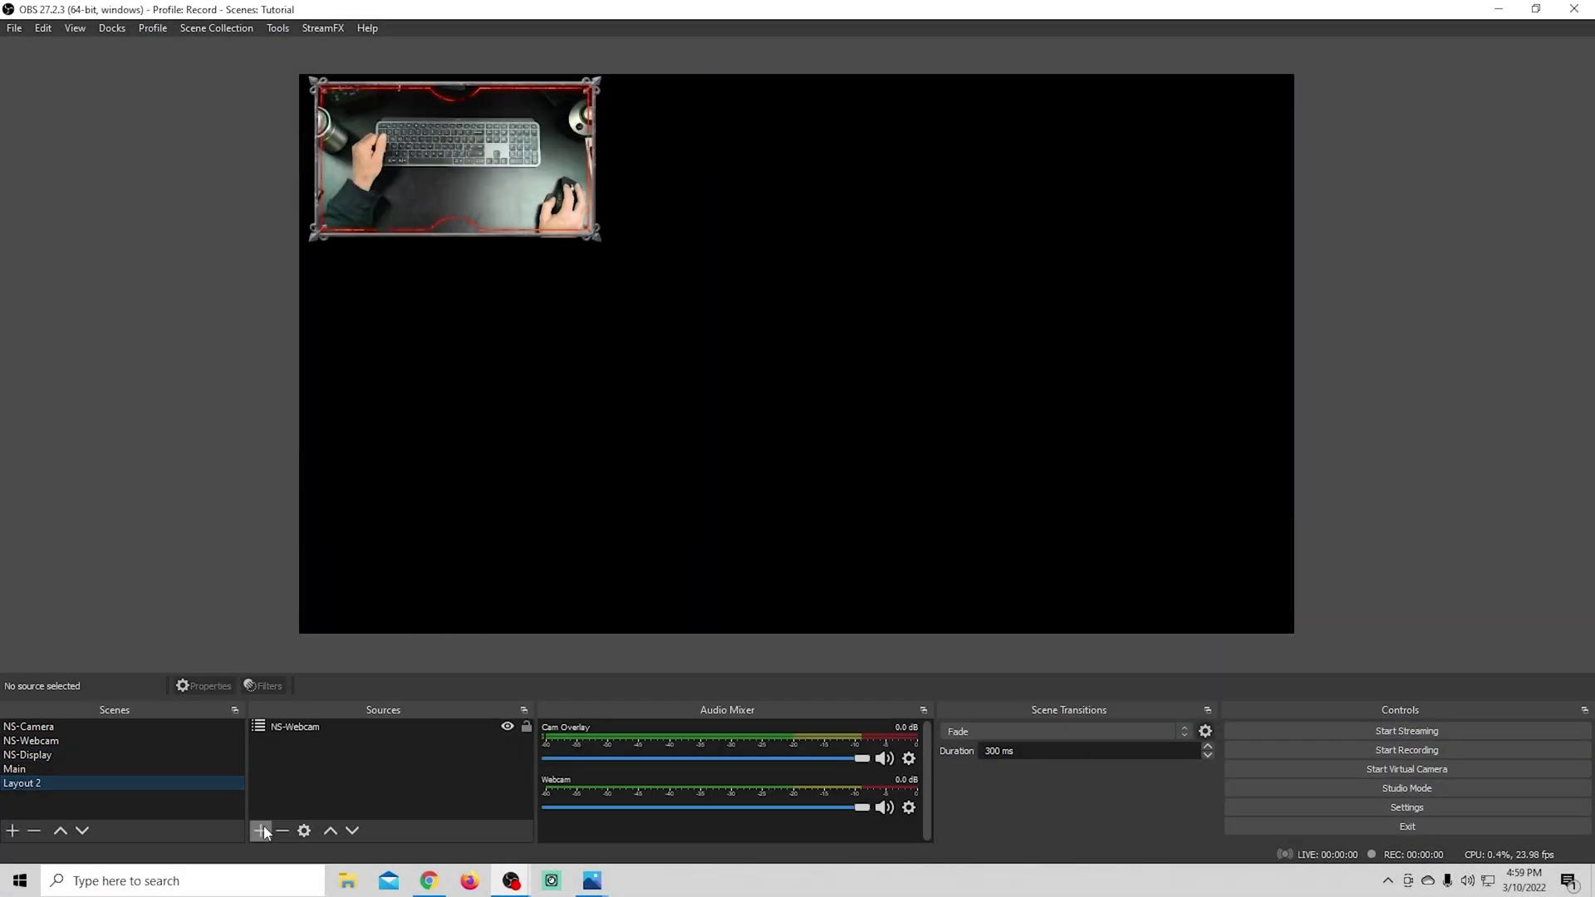
Add the existing NS-Display scene to Layout 2 and place it beneath NS-Webcam.
{"action": "left_click", "coordinate": [261, 830]}
{"action": "left_click", "coordinate": [311, 671]}
{"action": "left_click", "coordinate": [765, 410]}
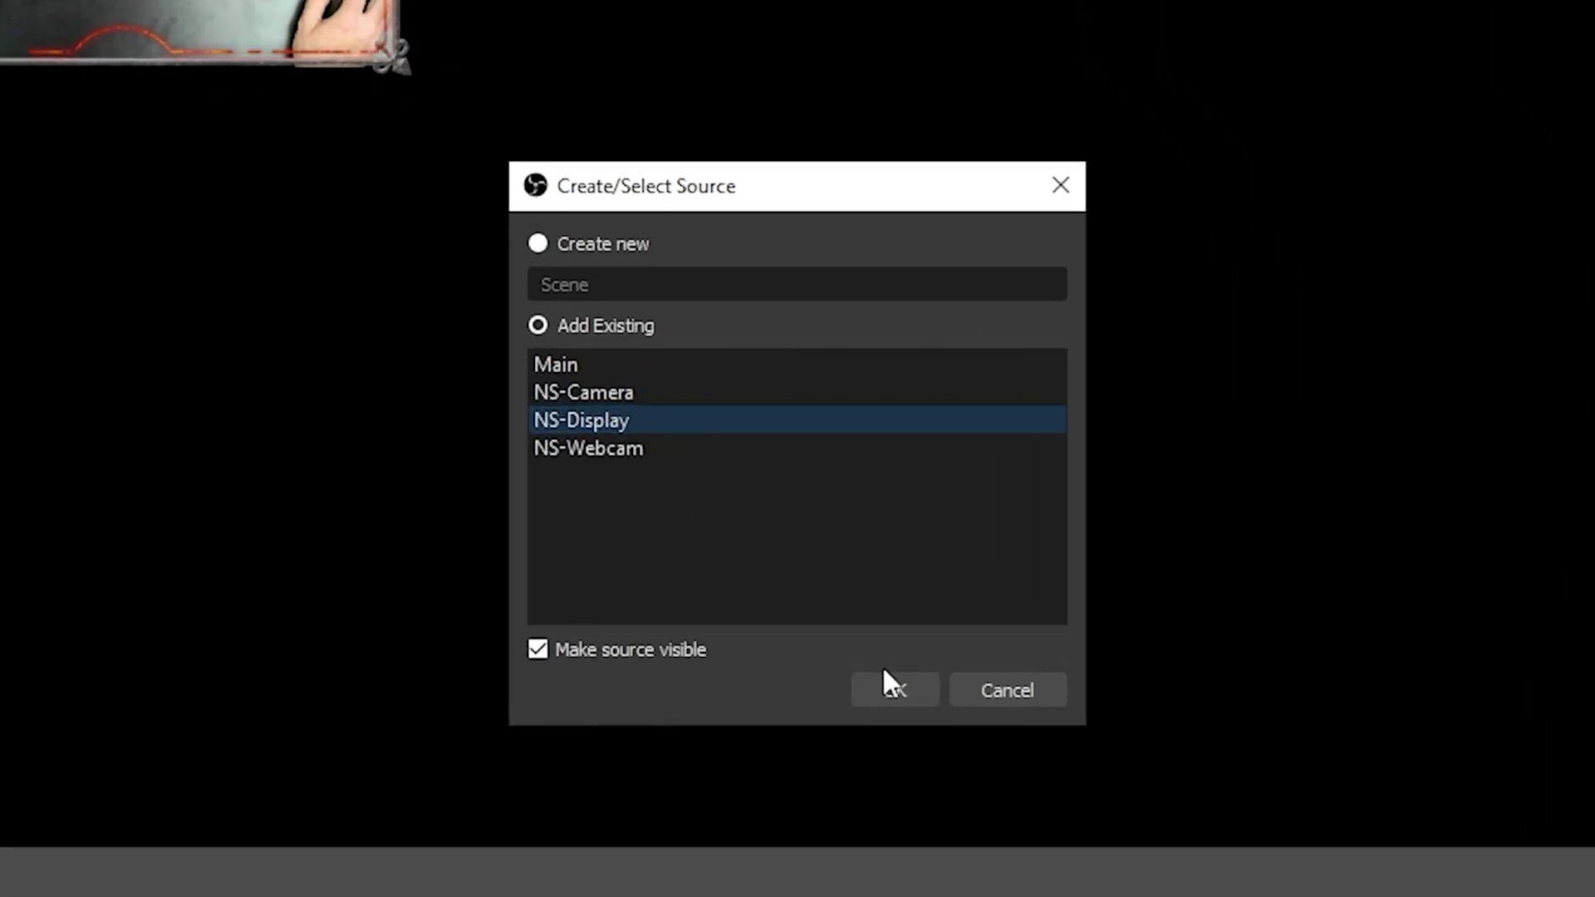
{"action": "left_click", "coordinate": [885, 675]}
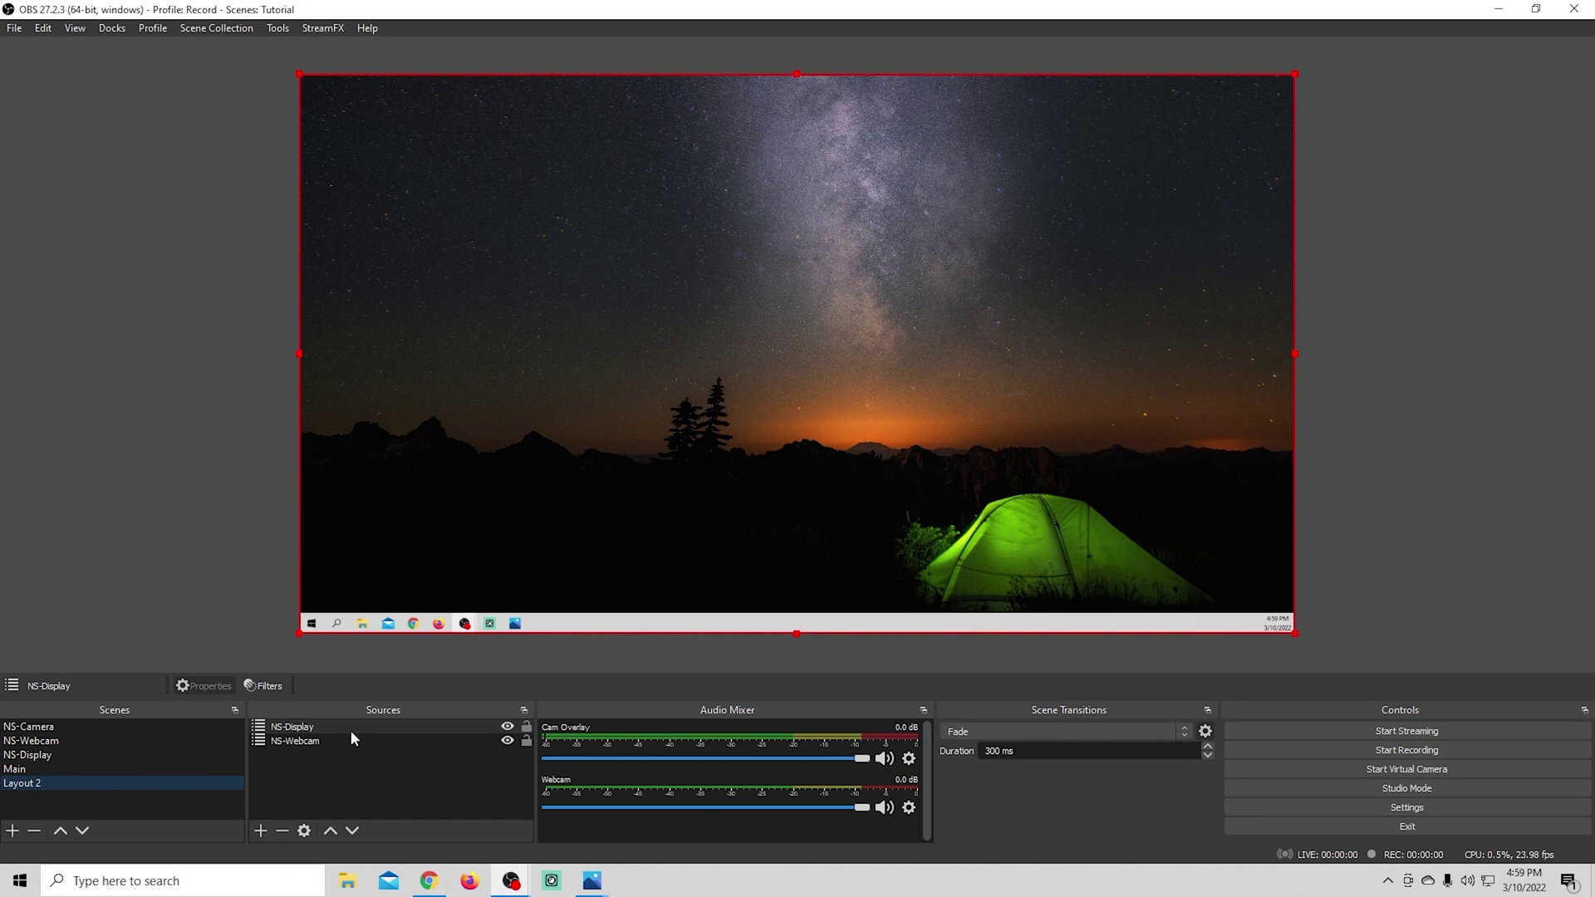
{"action": "left_click_drag", "start_coordinate": [351, 726], "coordinate": [348, 760]}
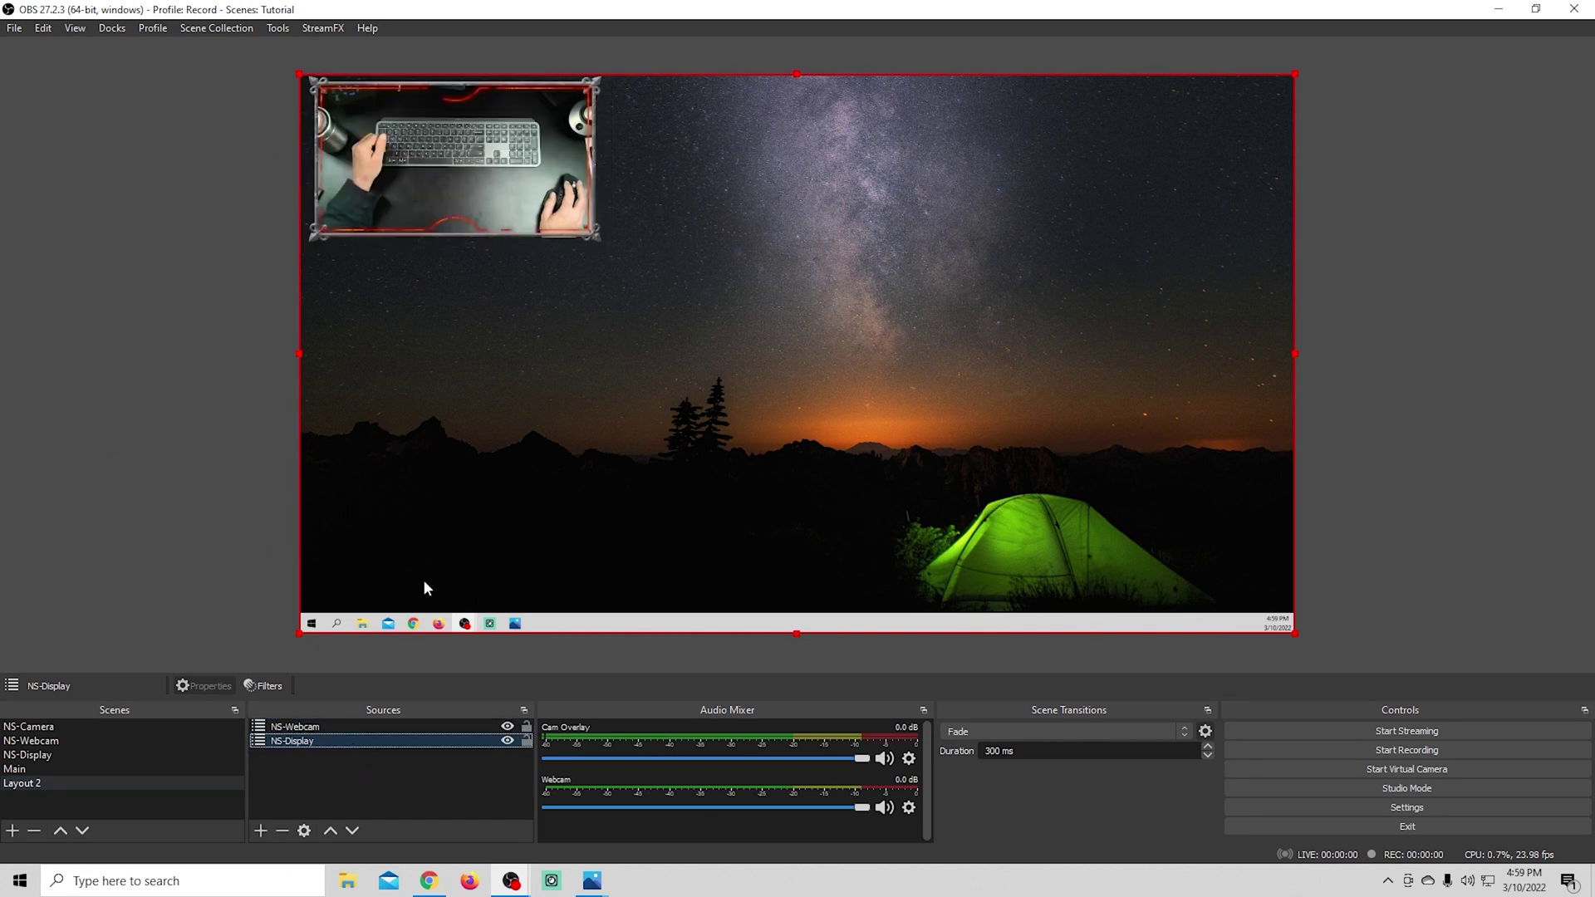
Switch between Main and Layout 2 to compare the two layouts.
{"action": "left_click", "coordinate": [55, 766]}
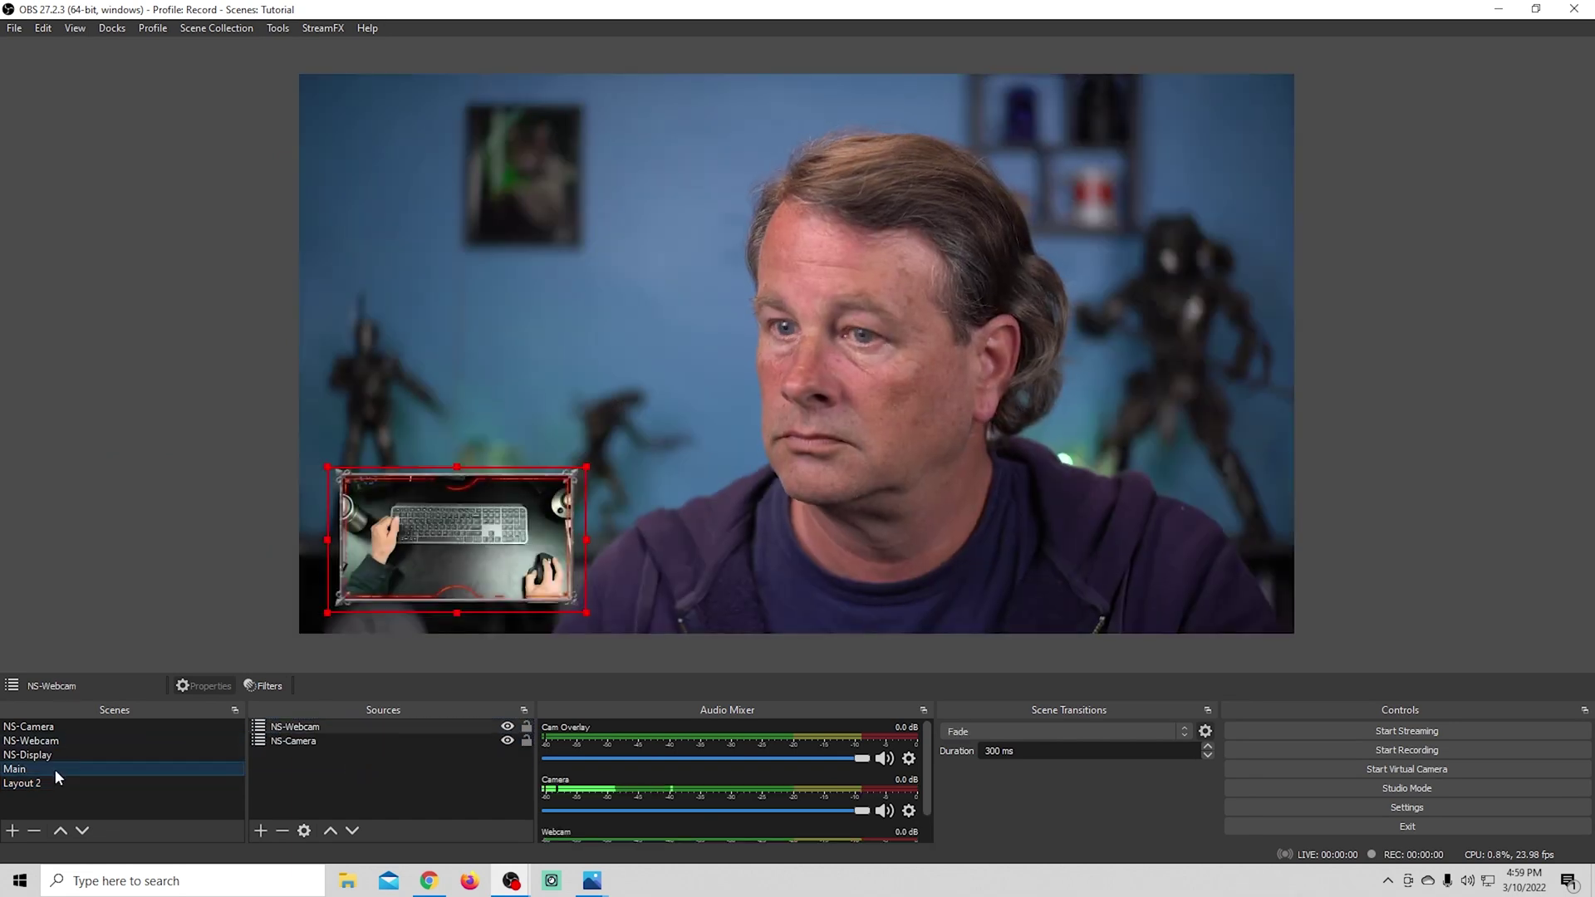
{"action": "left_click", "coordinate": [55, 778]}
{"action": "left_click", "coordinate": [61, 766]}
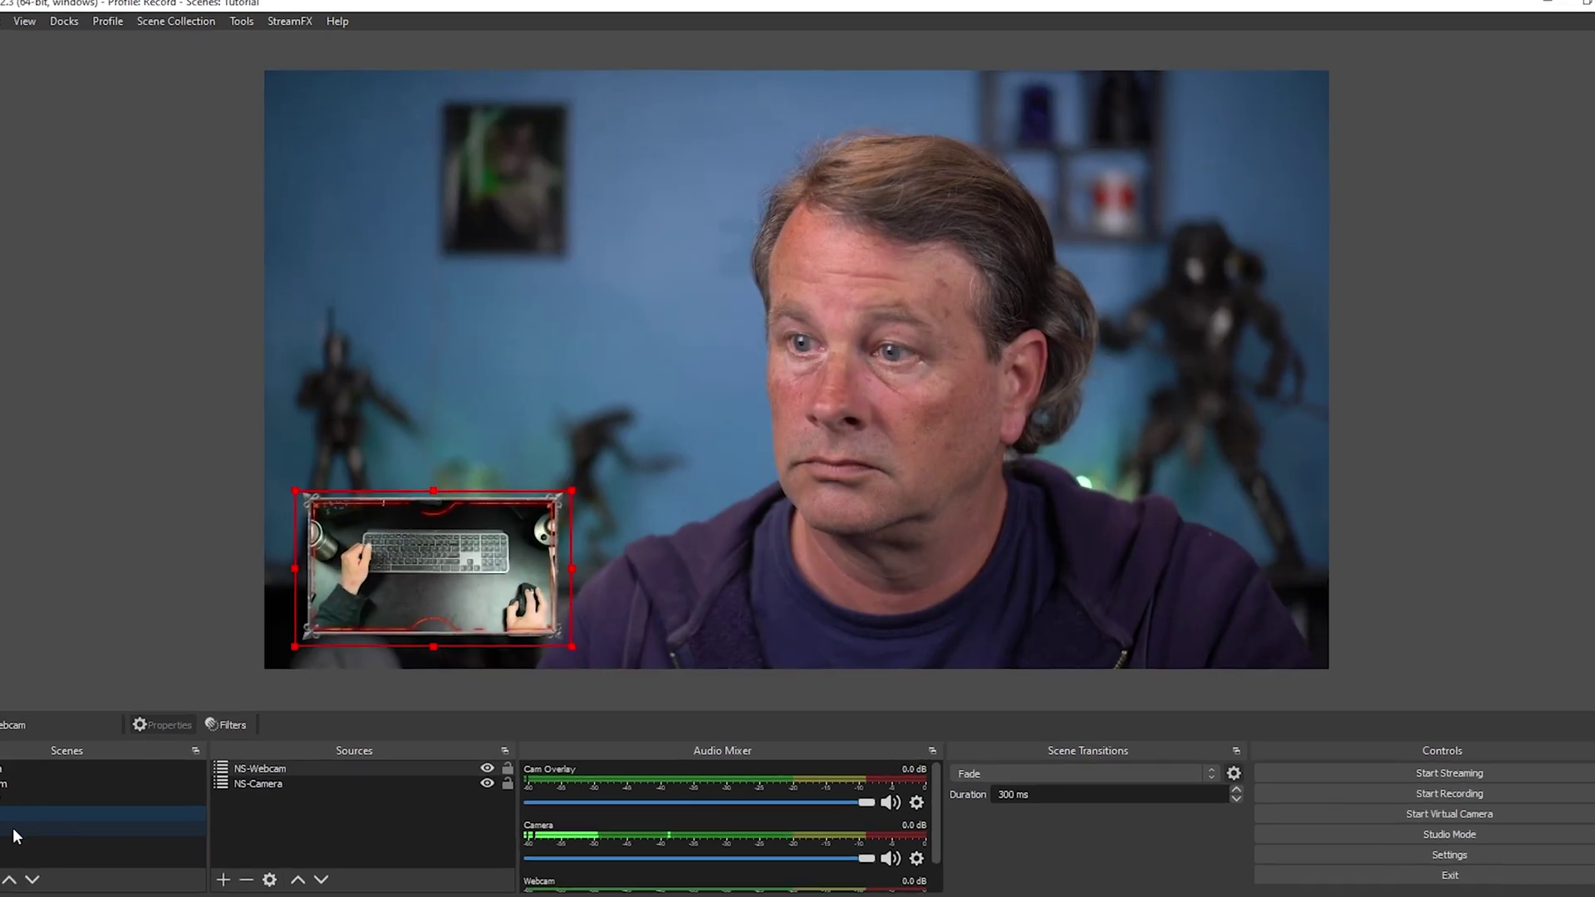
{"action": "left_click", "coordinate": [55, 783]}
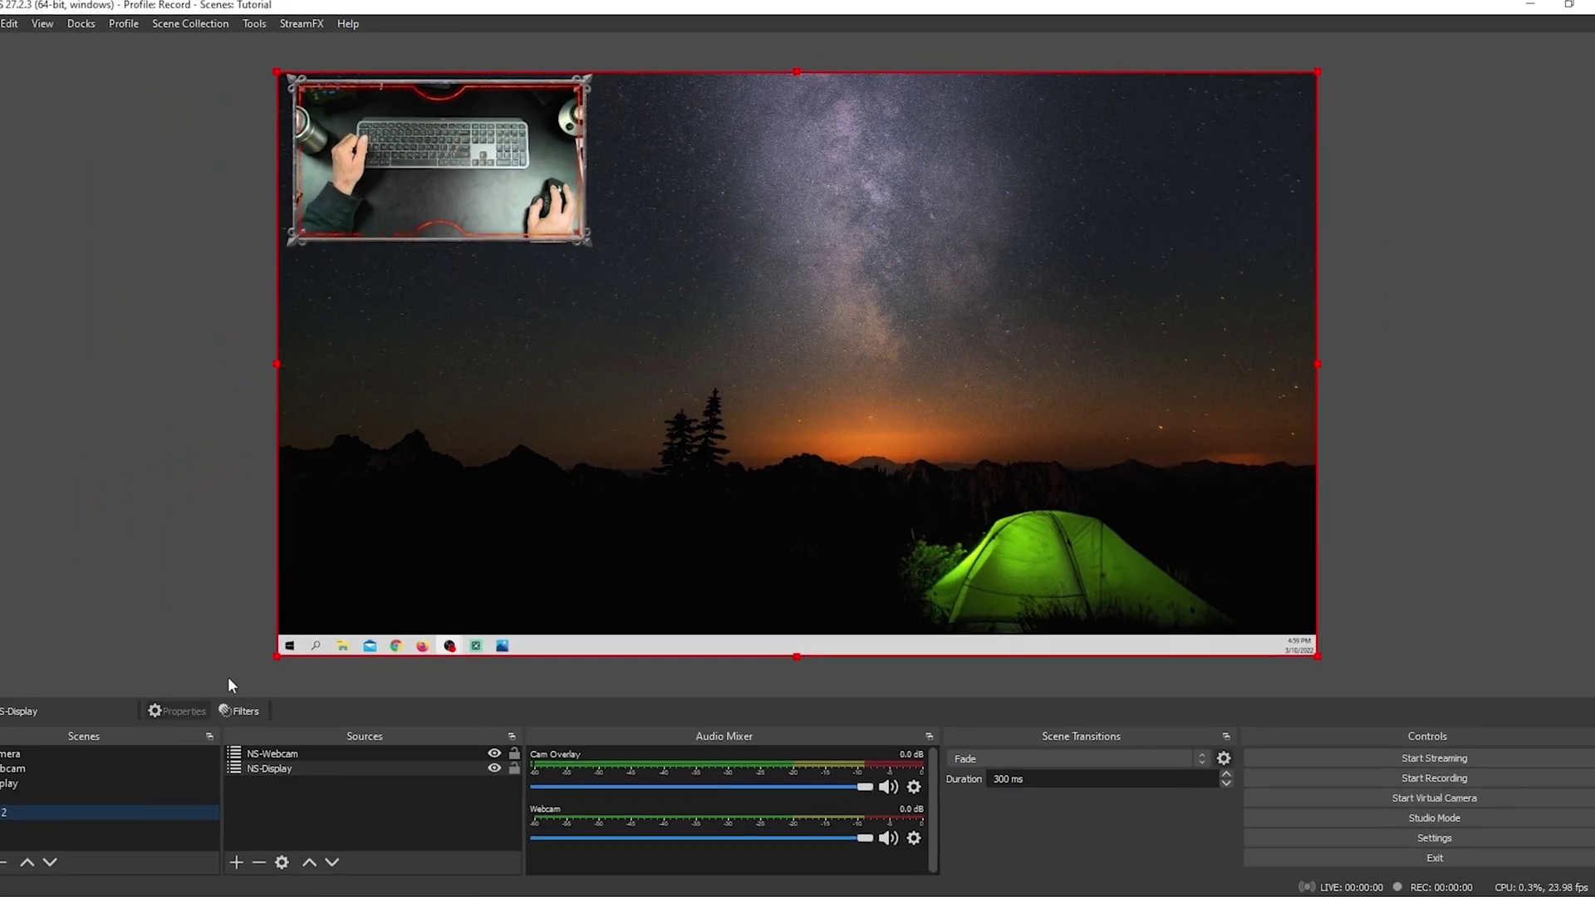
Add NS-Camera to Layout 2 and shrink it into a small bottom-right box.
{"action": "left_click", "coordinate": [236, 862]}
{"action": "left_click", "coordinate": [290, 706]}
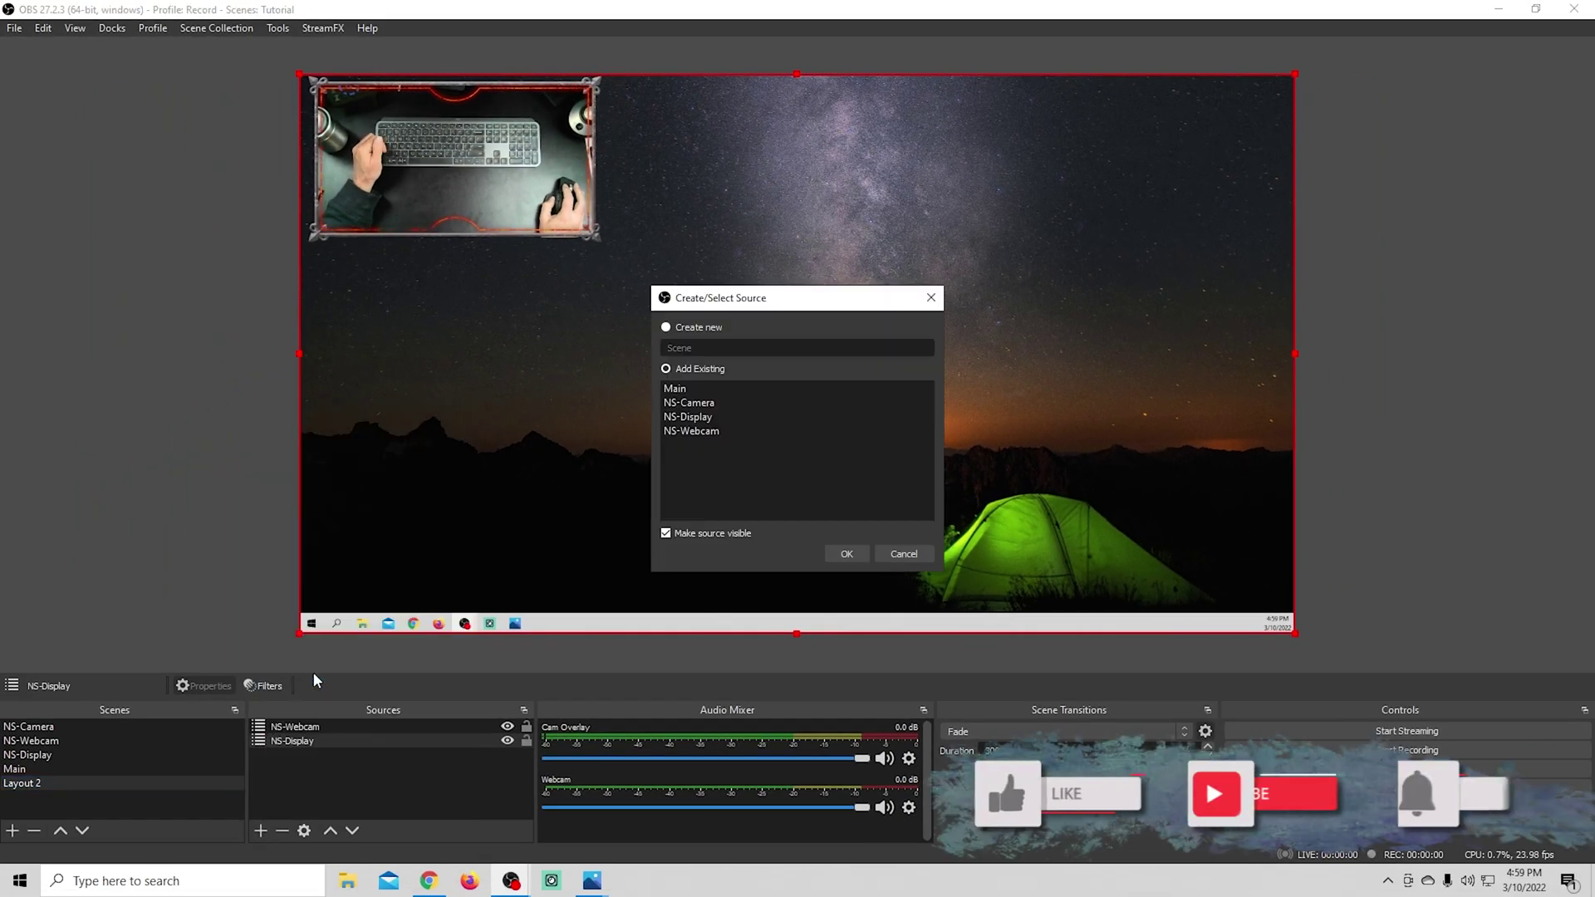
{"action": "double_click", "coordinate": [702, 403]}
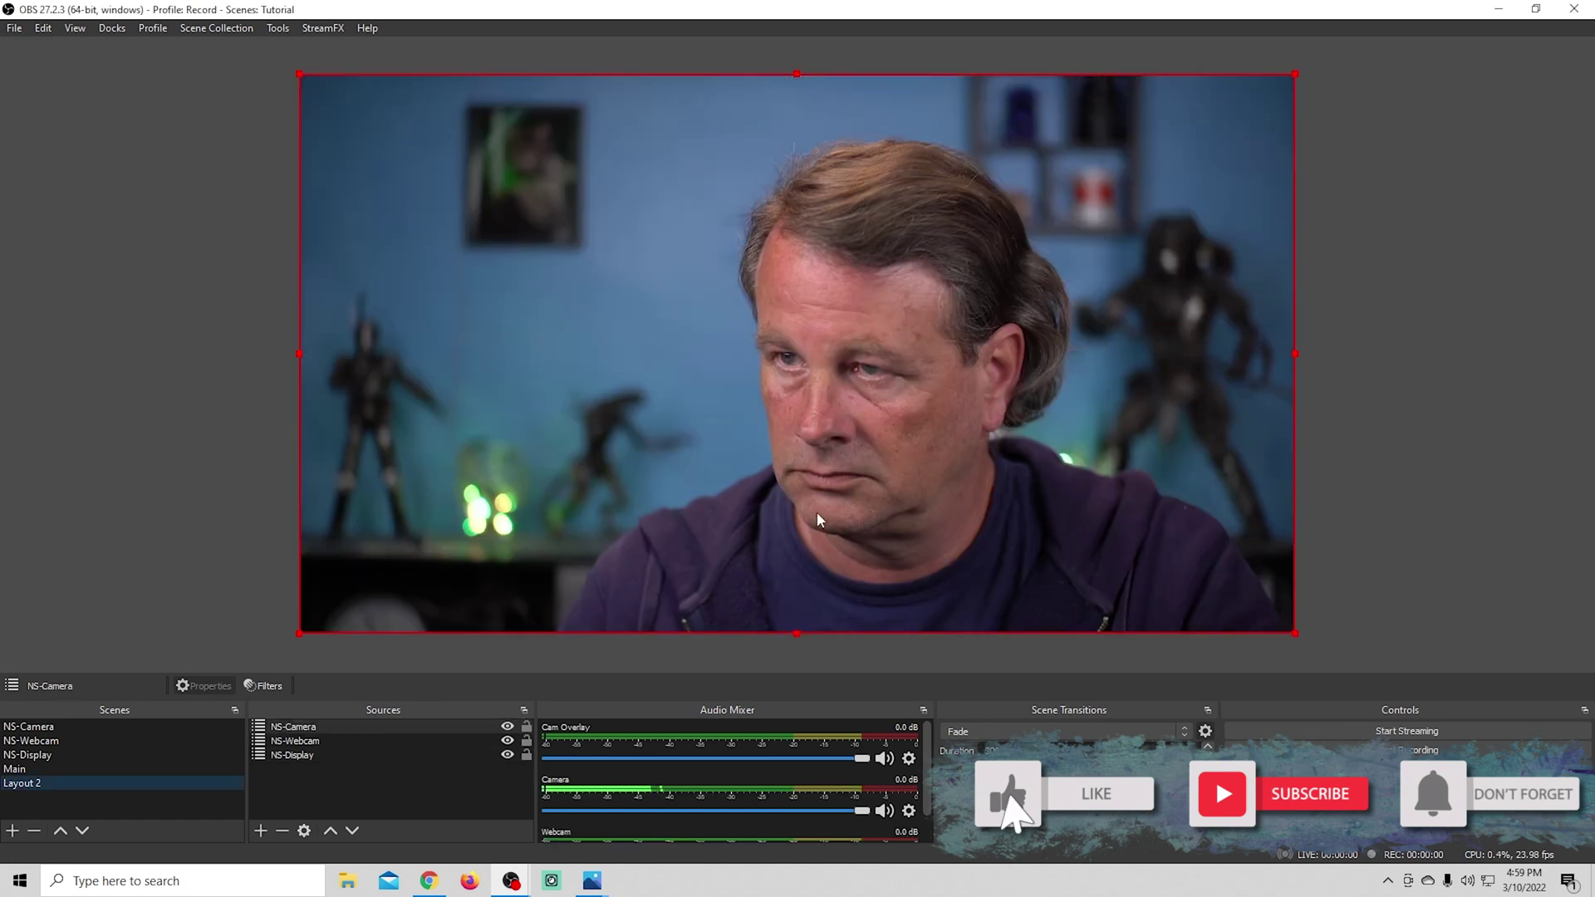
{"action": "left_click_drag", "start_coordinate": [301, 75], "coordinate": [1051, 519]}
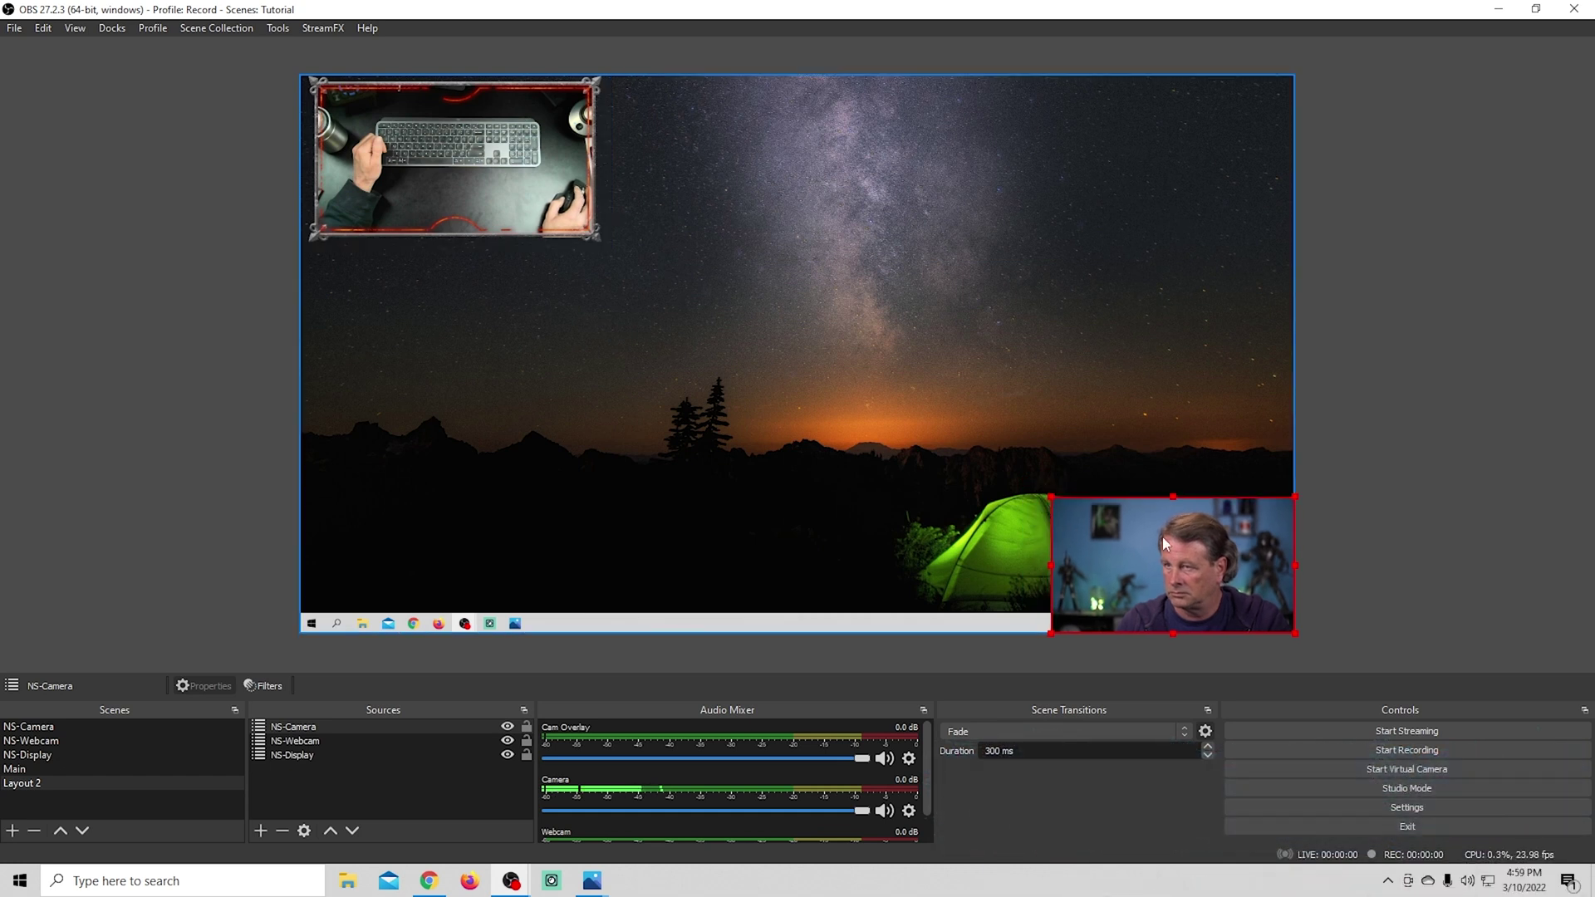
{"action": "left_click_drag", "start_coordinate": [1182, 547], "coordinate": [1167, 533]}
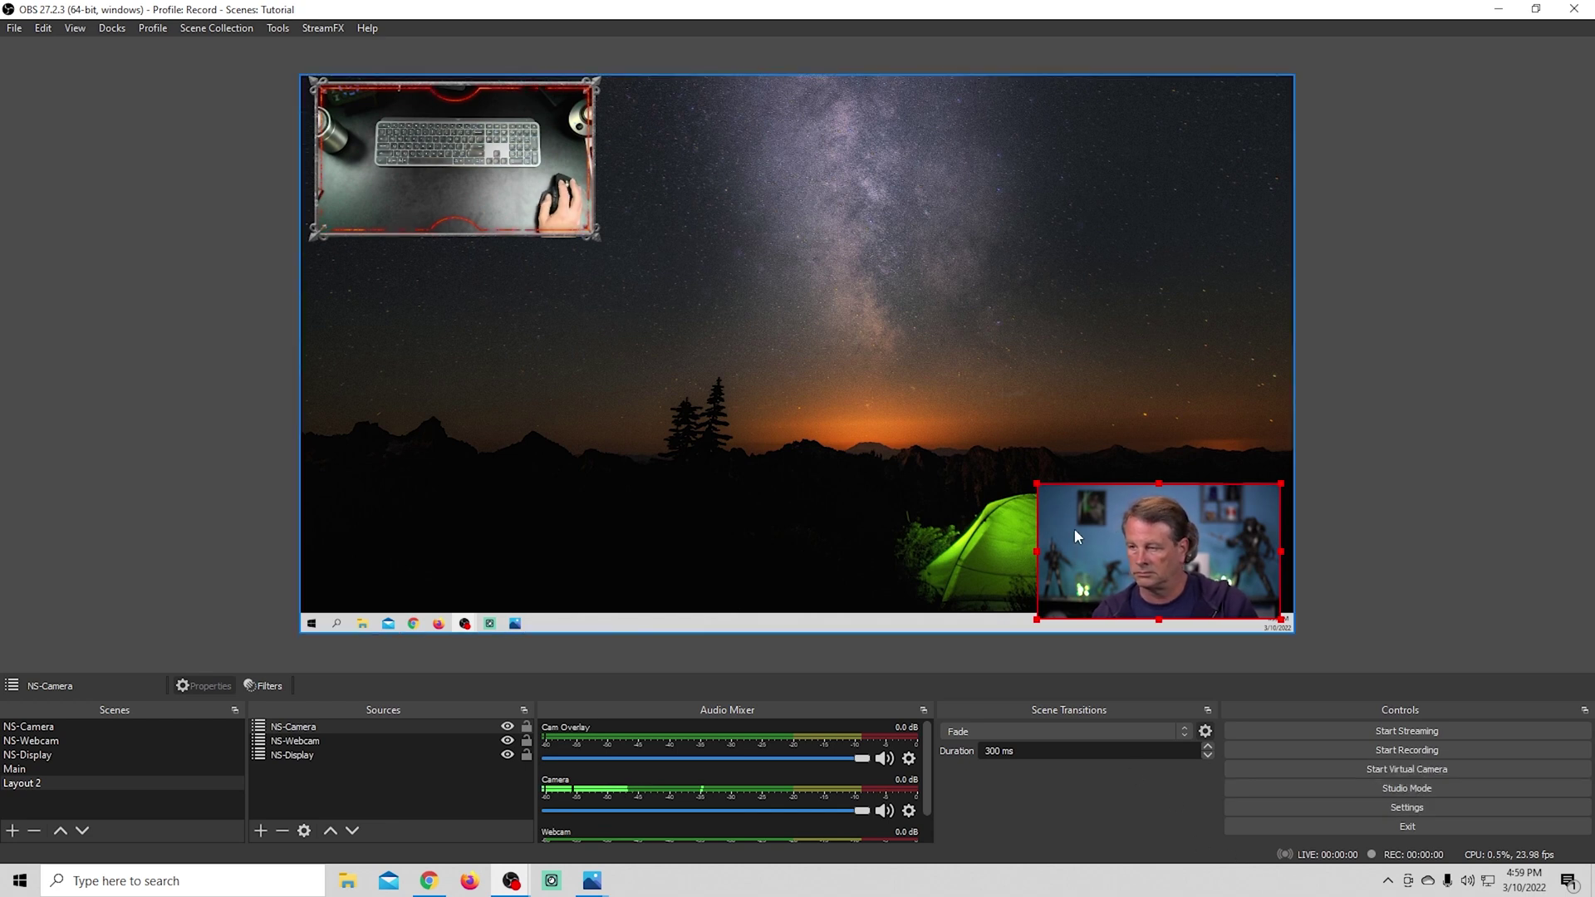
{"action": "mouse_move", "coordinate": [1130, 548]}
{"action": "left_mouse_down"}
{"action": "mouse_move", "coordinate": [1069, 528]}
{"action": "mouse_move", "coordinate": [1128, 549]}
{"action": "left_mouse_up"}
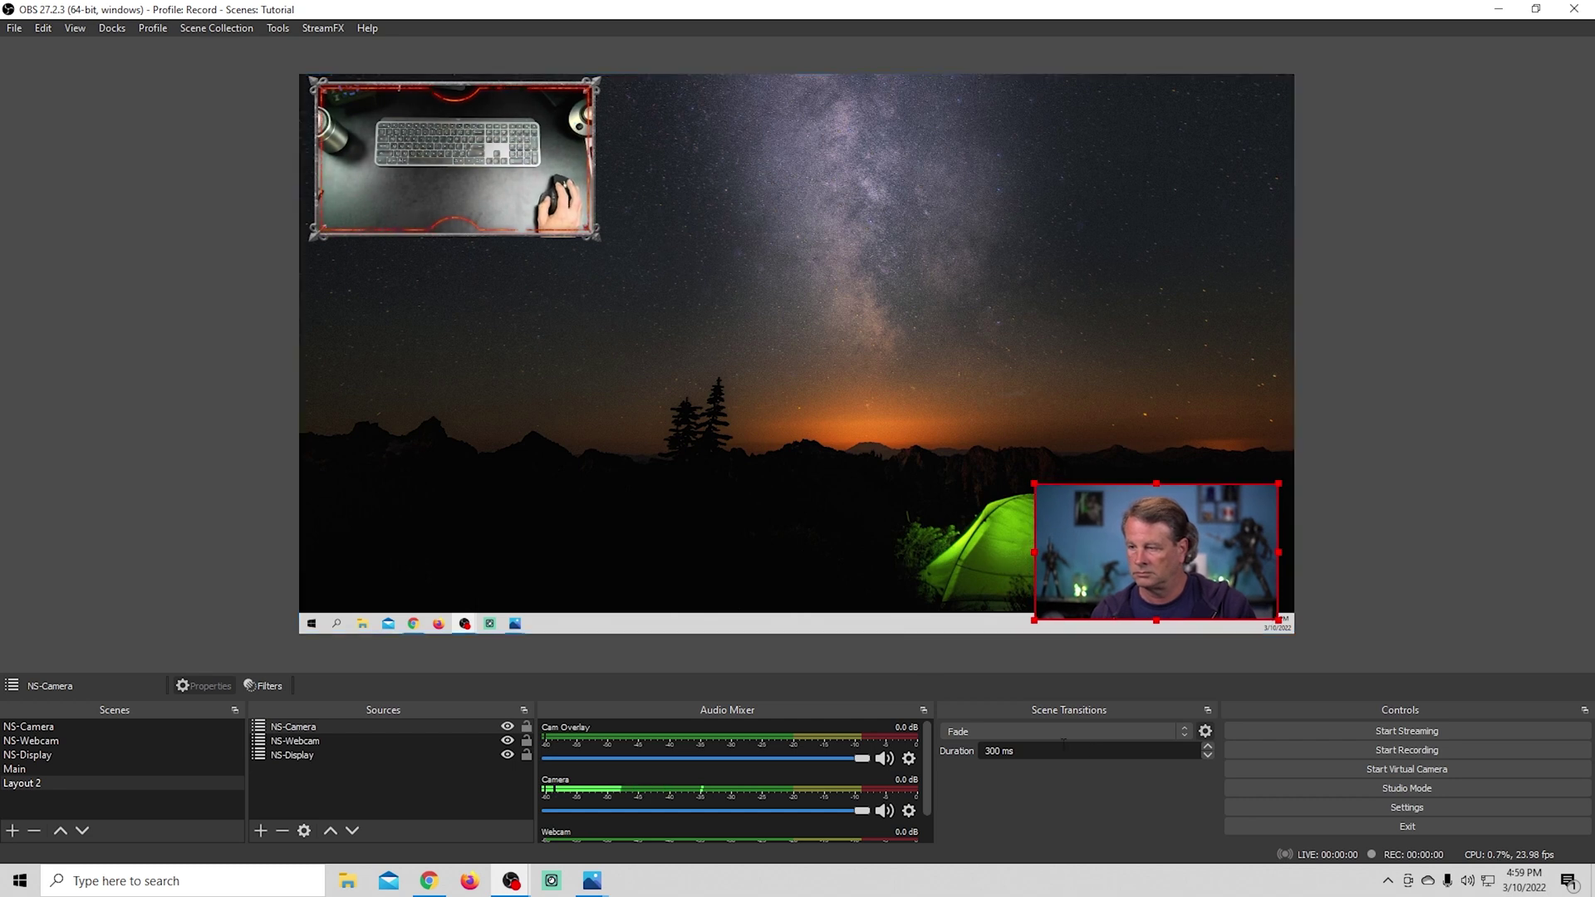
Add a Move transition with its default name Move, then switch to the Main scene.
{"action": "left_click", "coordinate": [1186, 732]}
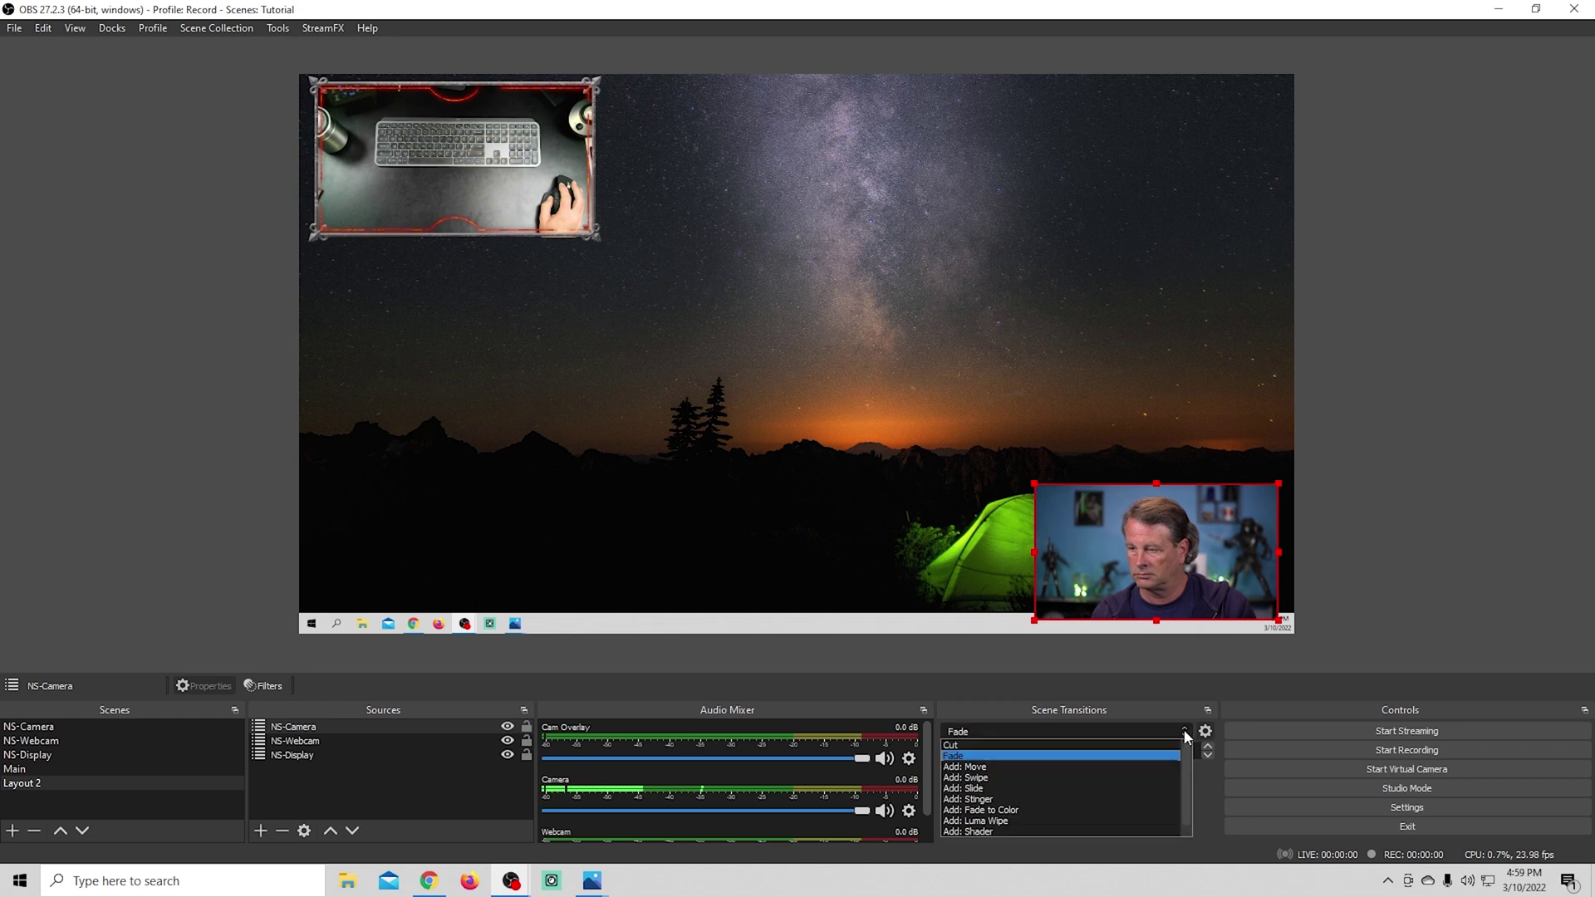
{"action": "left_click", "coordinate": [1066, 766]}
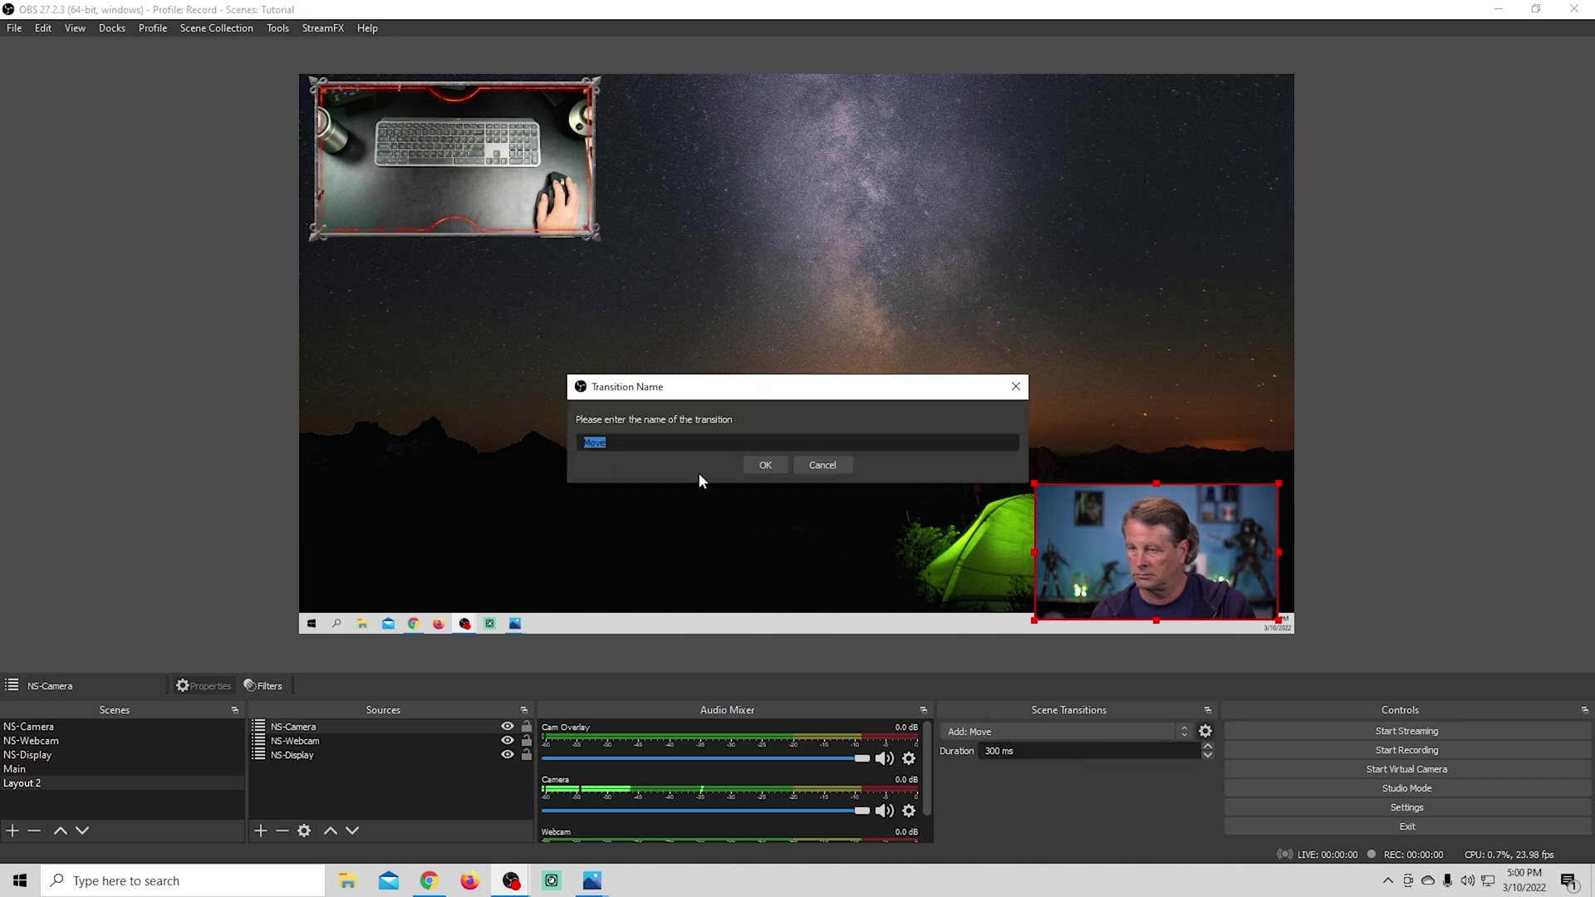
{"action": "left_click", "coordinate": [753, 465]}
{"action": "left_click", "coordinate": [993, 664]}
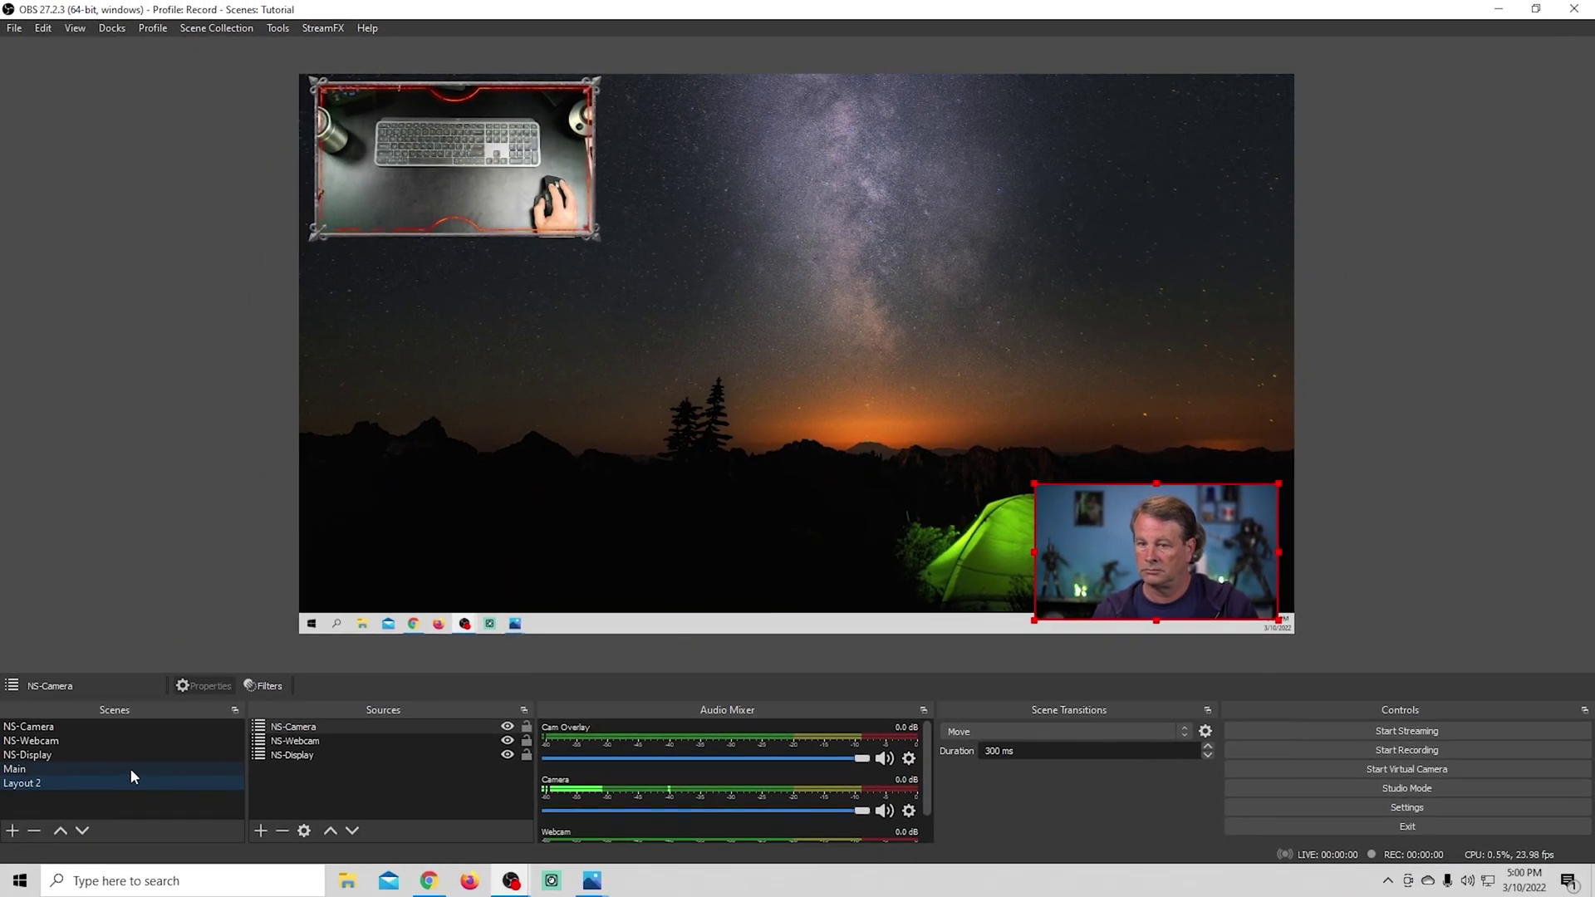
{"action": "left_click", "coordinate": [130, 768]}
Return to Layout 2 and set the Move transition's position to Center.
{"action": "left_click", "coordinate": [127, 780]}
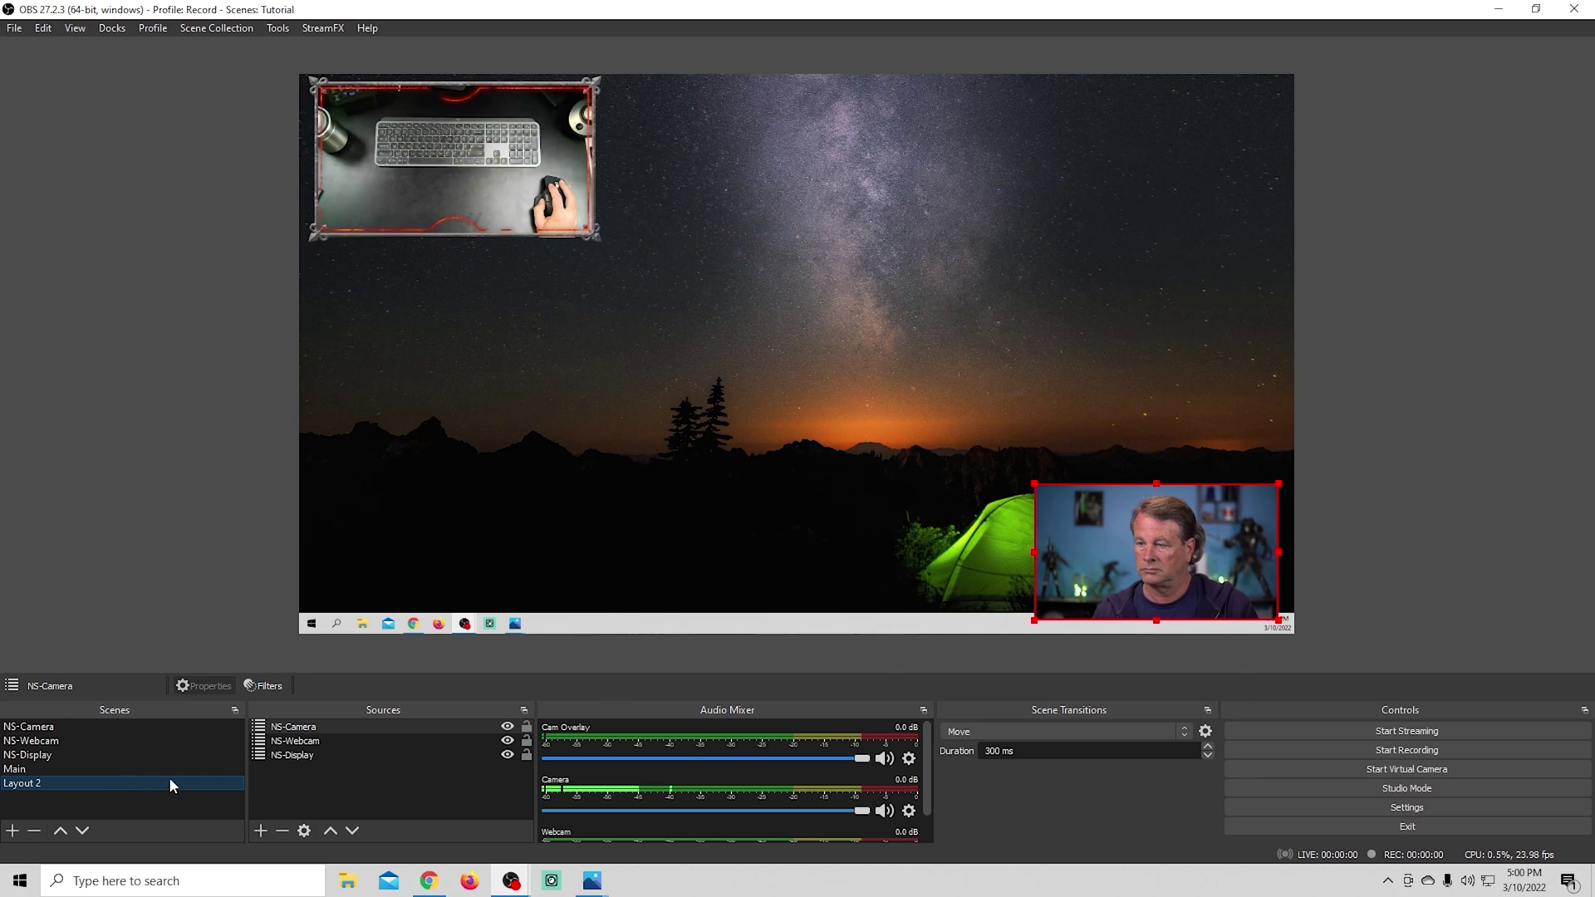
{"action": "left_click", "coordinate": [1205, 731]}
{"action": "left_click", "coordinate": [1228, 779]}
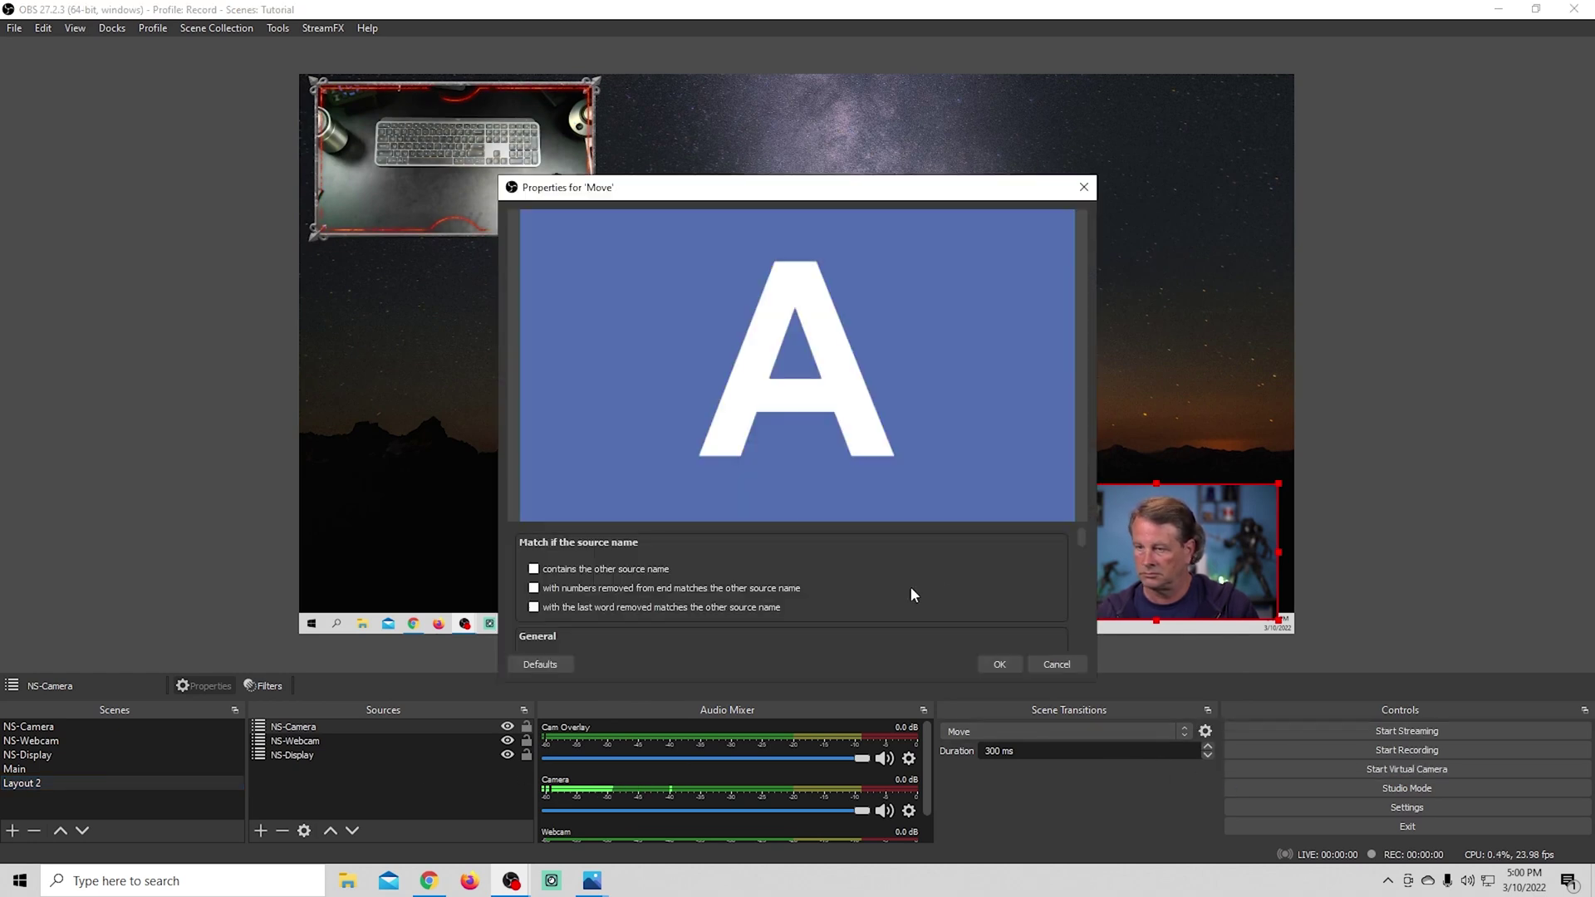
{"action": "scroll", "coordinate": [1080, 581], "scroll_direction": "down", "scroll_amount": 5}
{"action": "left_click_drag", "start_coordinate": [844, 686], "coordinate": [831, 825]}
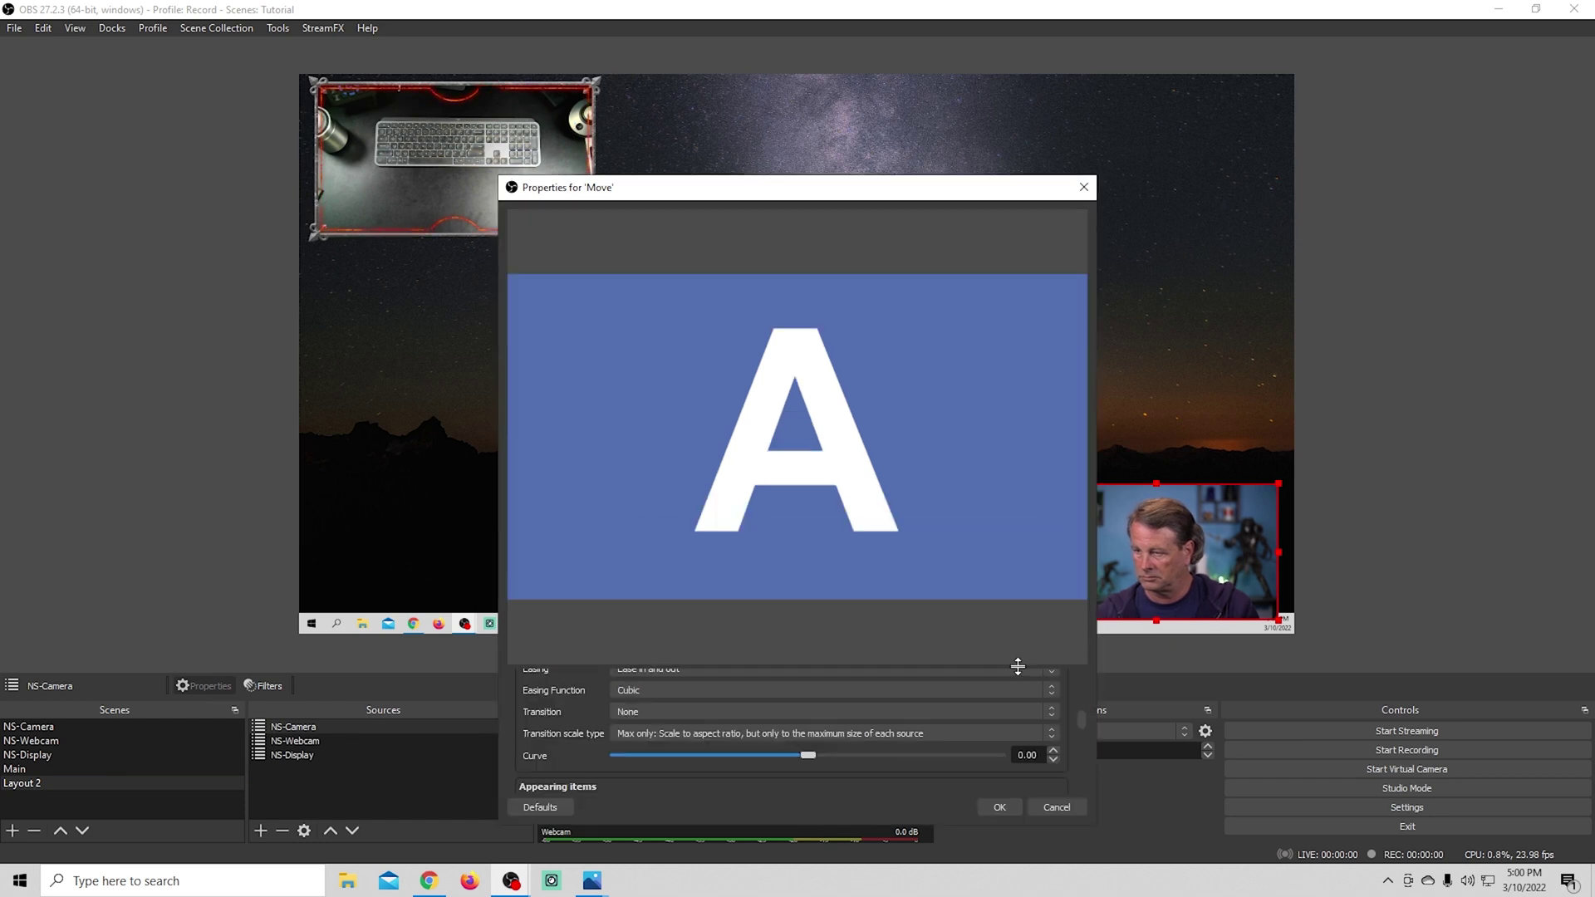
{"action": "left_click_drag", "start_coordinate": [1017, 666], "coordinate": [1017, 469]}
{"action": "left_click", "coordinate": [709, 678]}
{"action": "left_click", "coordinate": [710, 704]}
{"action": "left_click", "coordinate": [634, 702]}
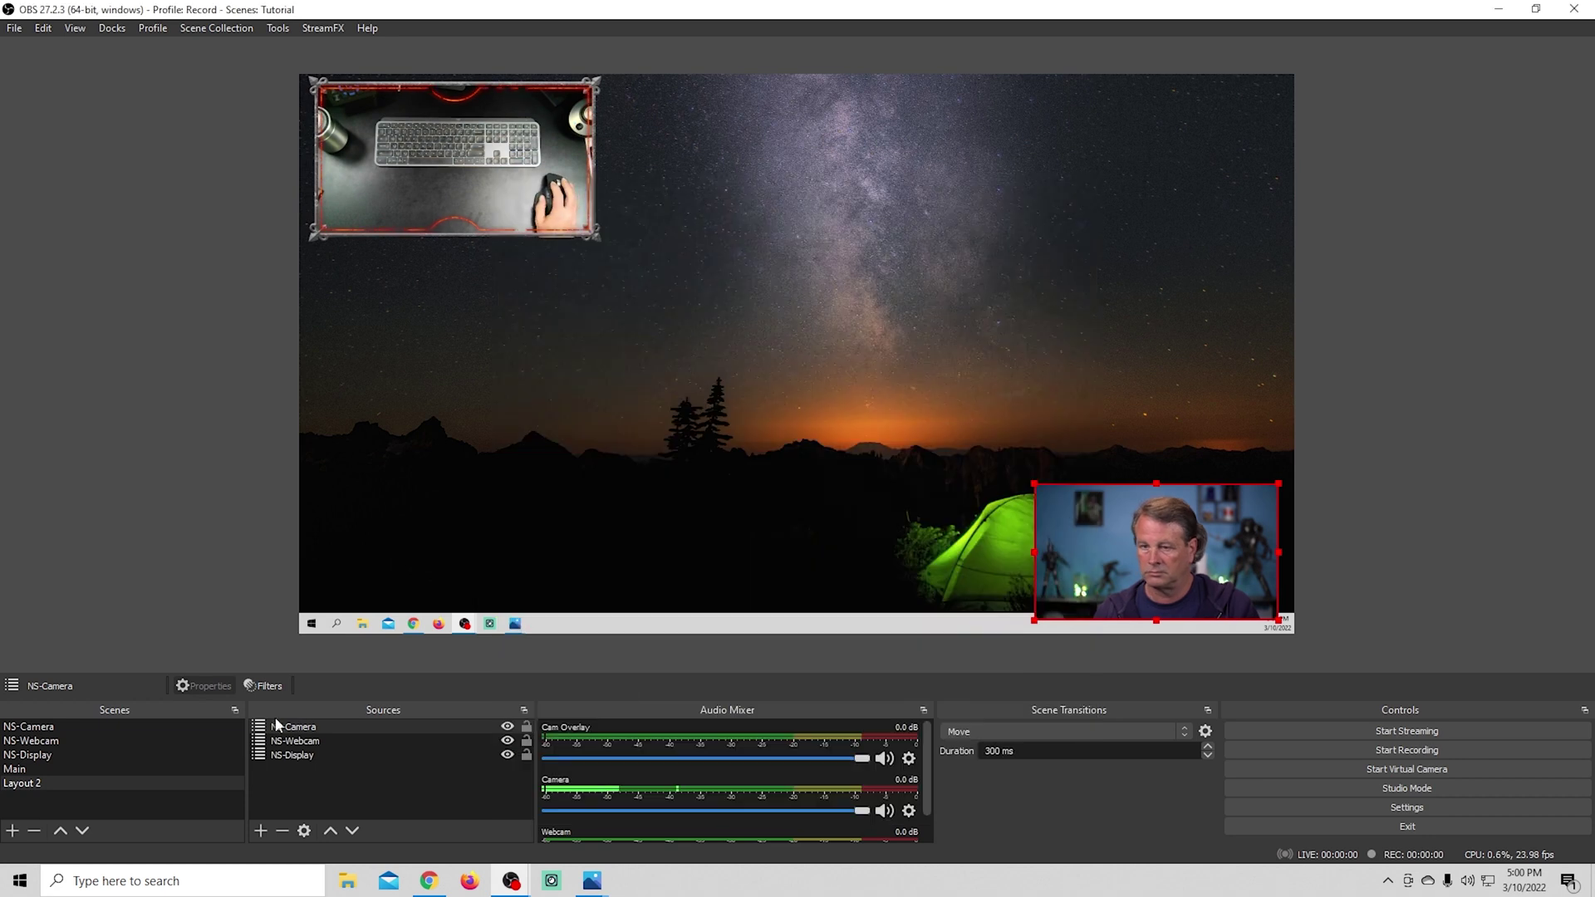
{"action": "left_click", "coordinate": [108, 766]}
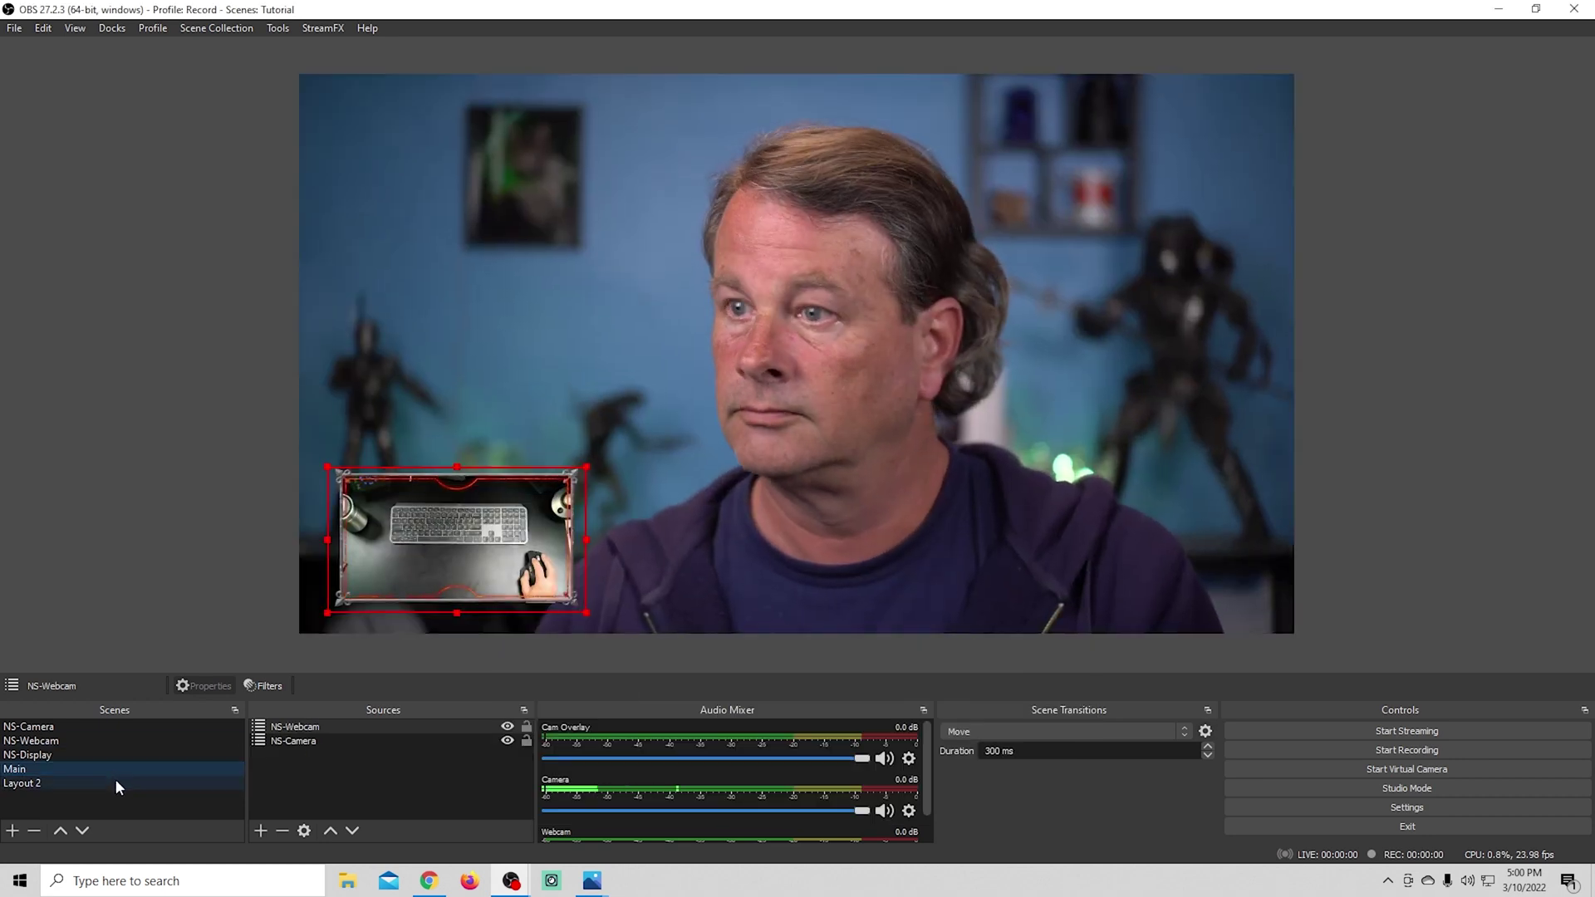
Switch between Layout 2 and Main twice to test the transition, ending on Layout 2.
{"action": "left_click", "coordinate": [115, 782]}
{"action": "left_click", "coordinate": [117, 770]}
{"action": "left_click", "coordinate": [117, 781]}
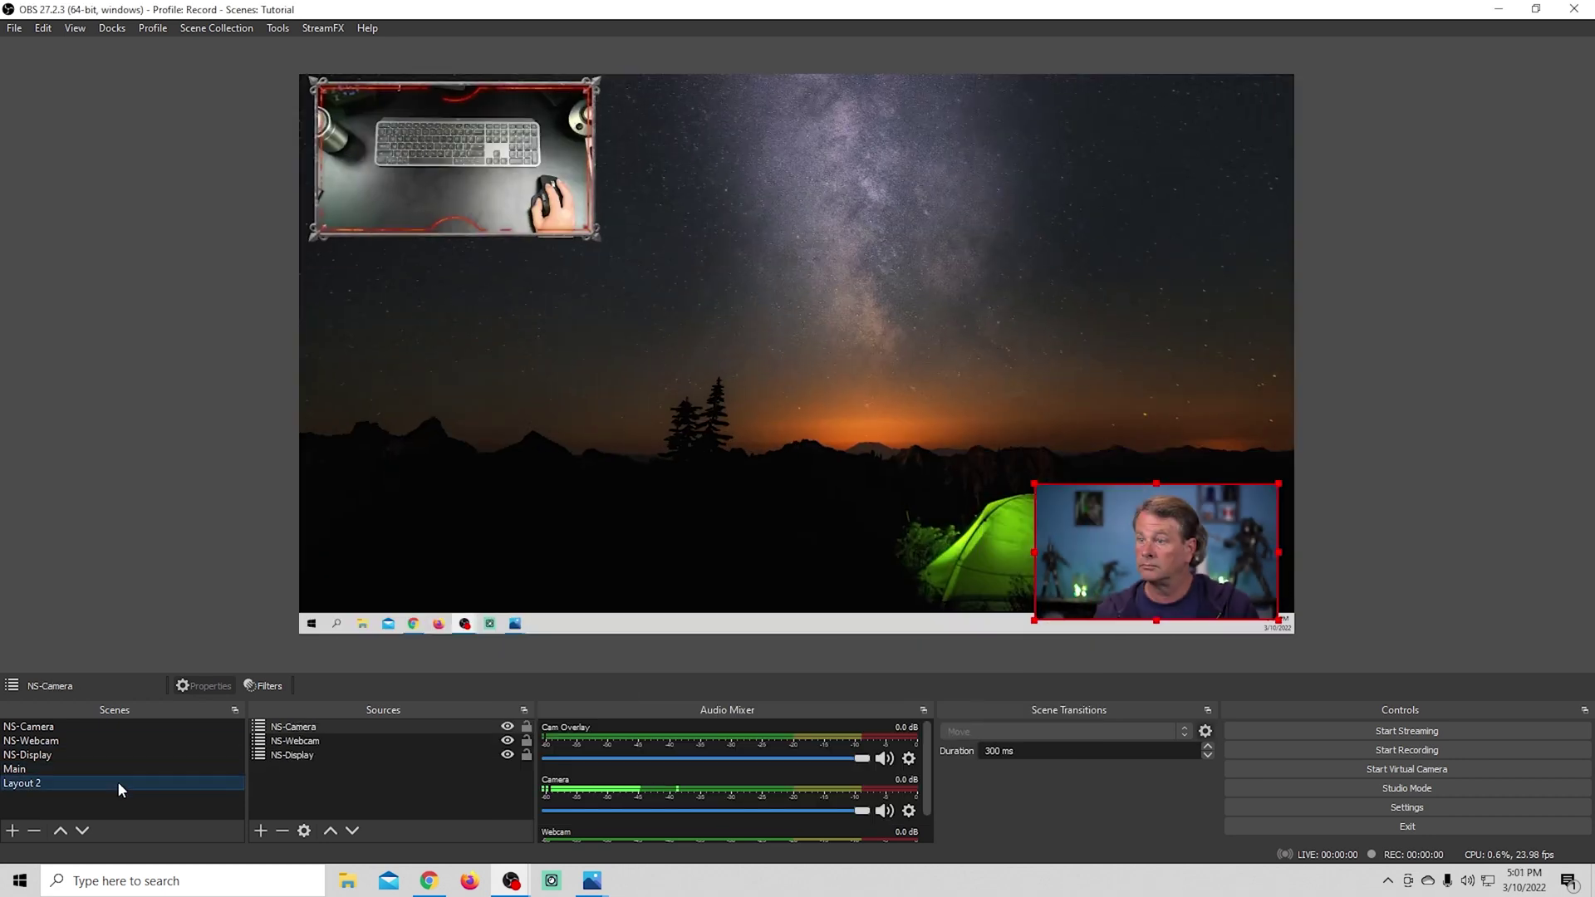
{"action": "left_click", "coordinate": [120, 771]}
{"action": "left_click", "coordinate": [119, 786]}
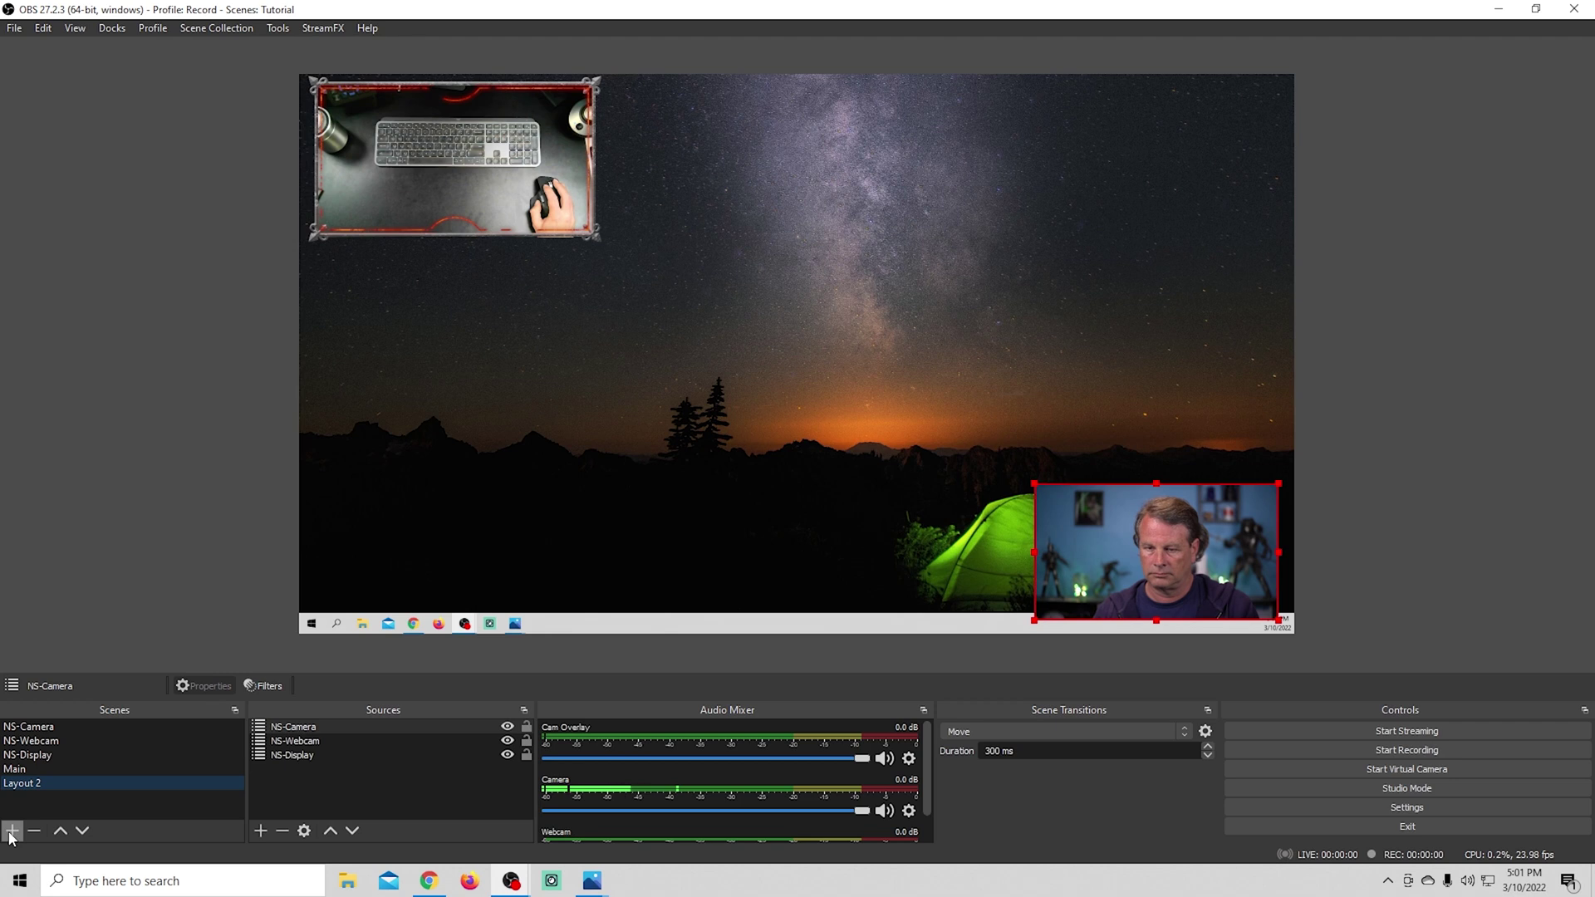
Create a new scene named Layout 3.
{"action": "left_click", "coordinate": [12, 831]}
{"action": "type", "text": "Layout 2"}
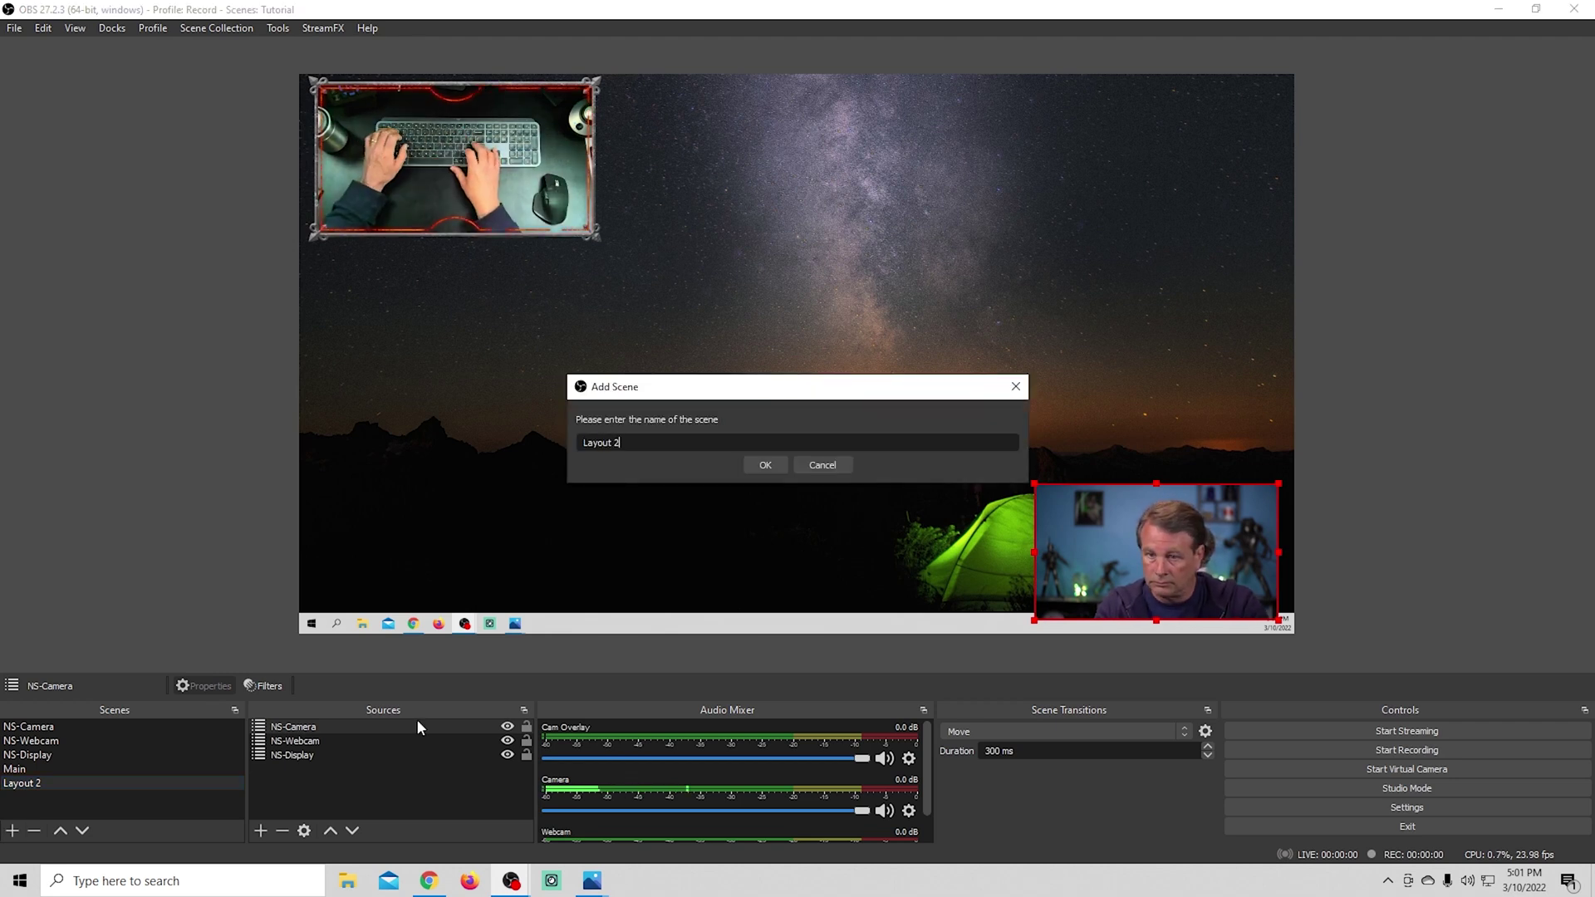
{"action": "key", "text": "BackSpace"}
{"action": "type", "text": "3"}
{"action": "key", "text": "Return"}
Add the existing NS-Display, NS-Camera and NS-Webcam scenes as sources in Layout 3.
{"action": "left_click", "coordinate": [261, 830]}
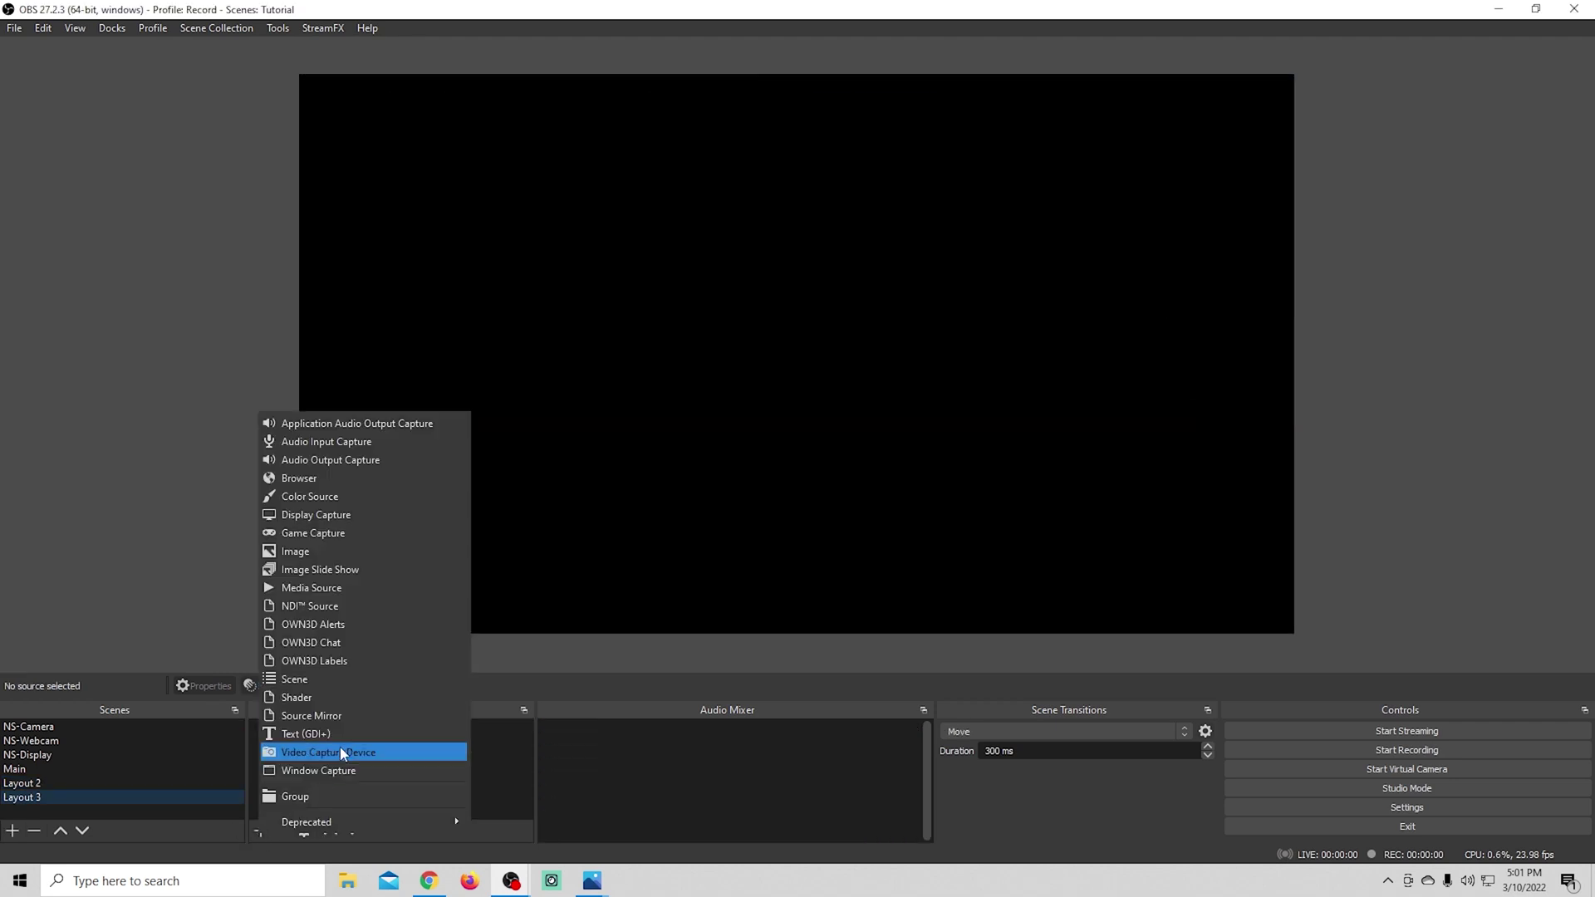
{"action": "left_click", "coordinate": [332, 679]}
{"action": "left_click", "coordinate": [716, 430]}
{"action": "left_click", "coordinate": [855, 555]}
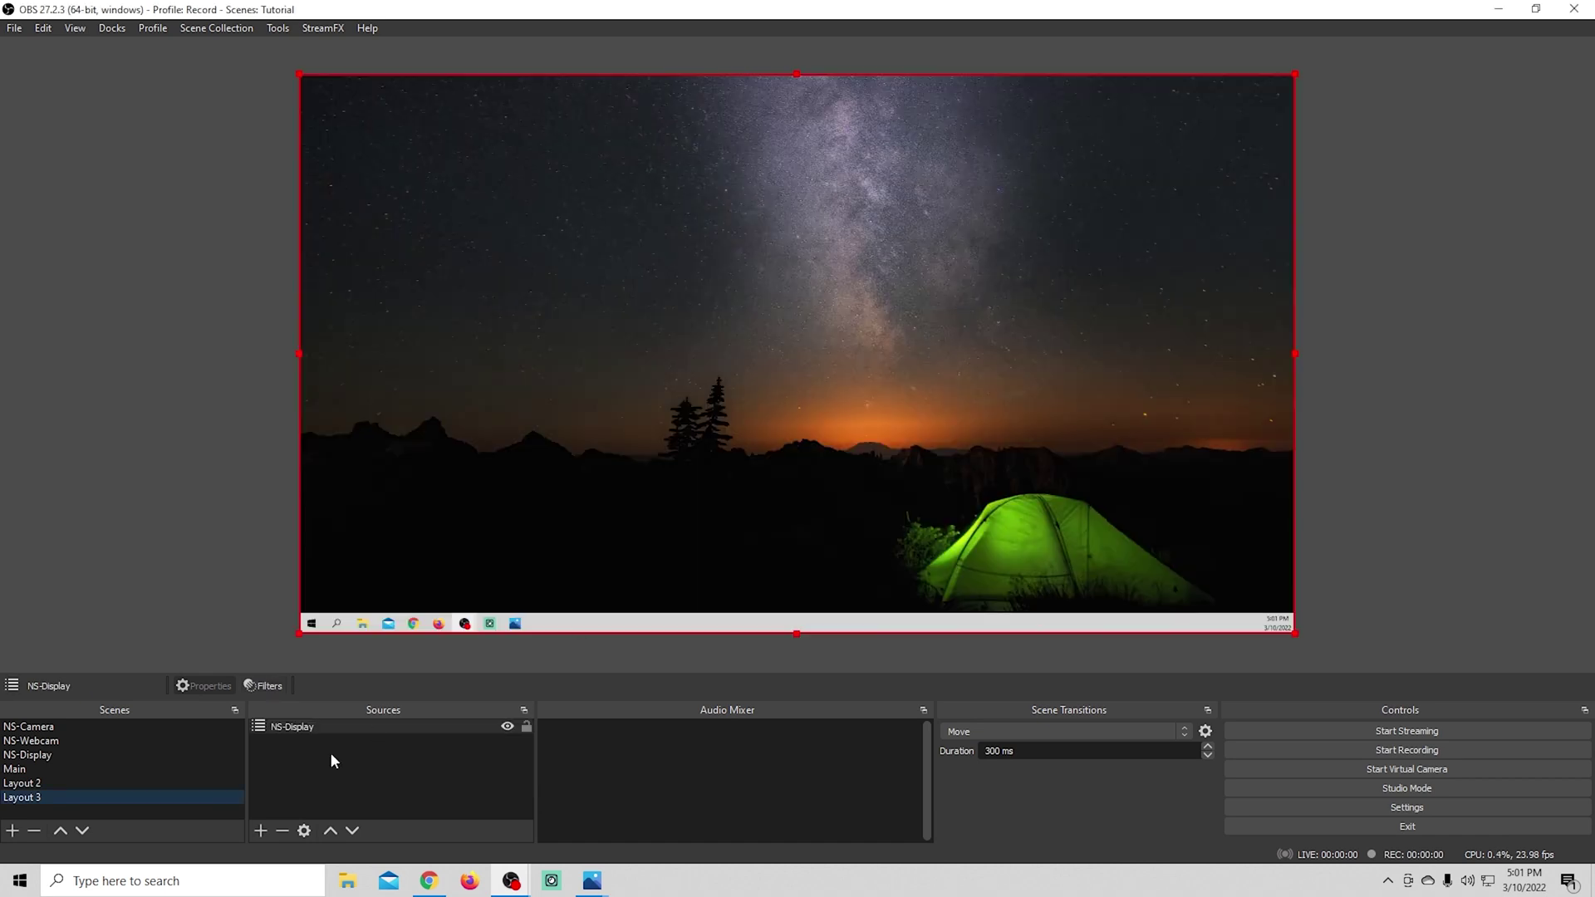
{"action": "left_click", "coordinate": [261, 830]}
{"action": "left_click", "coordinate": [328, 683]}
{"action": "left_click", "coordinate": [690, 416]}
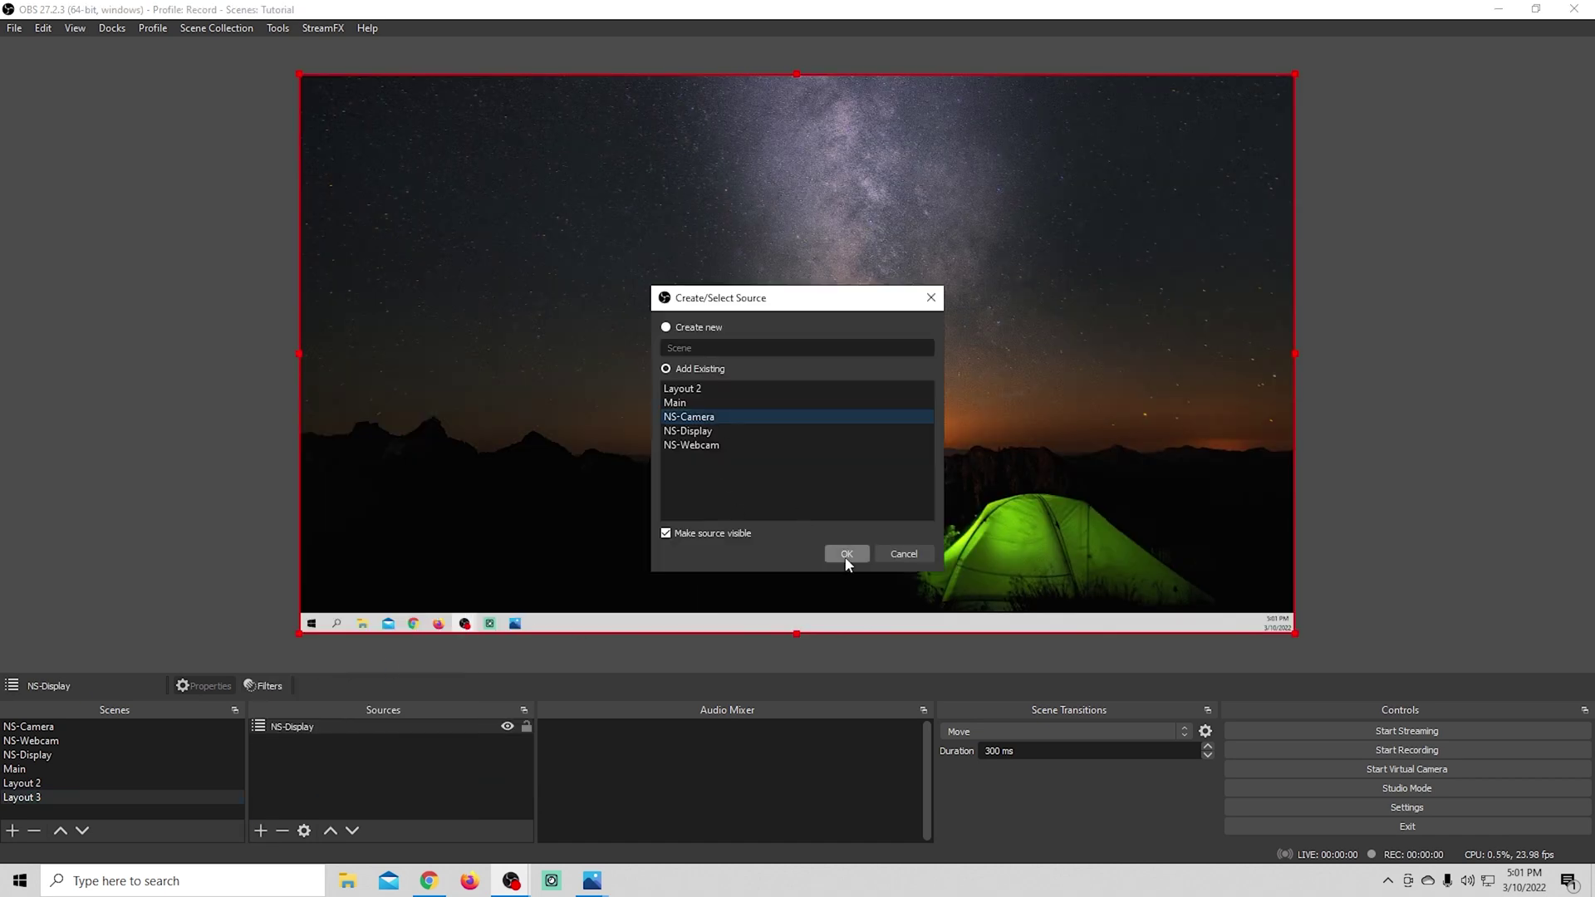
{"action": "left_click", "coordinate": [847, 554]}
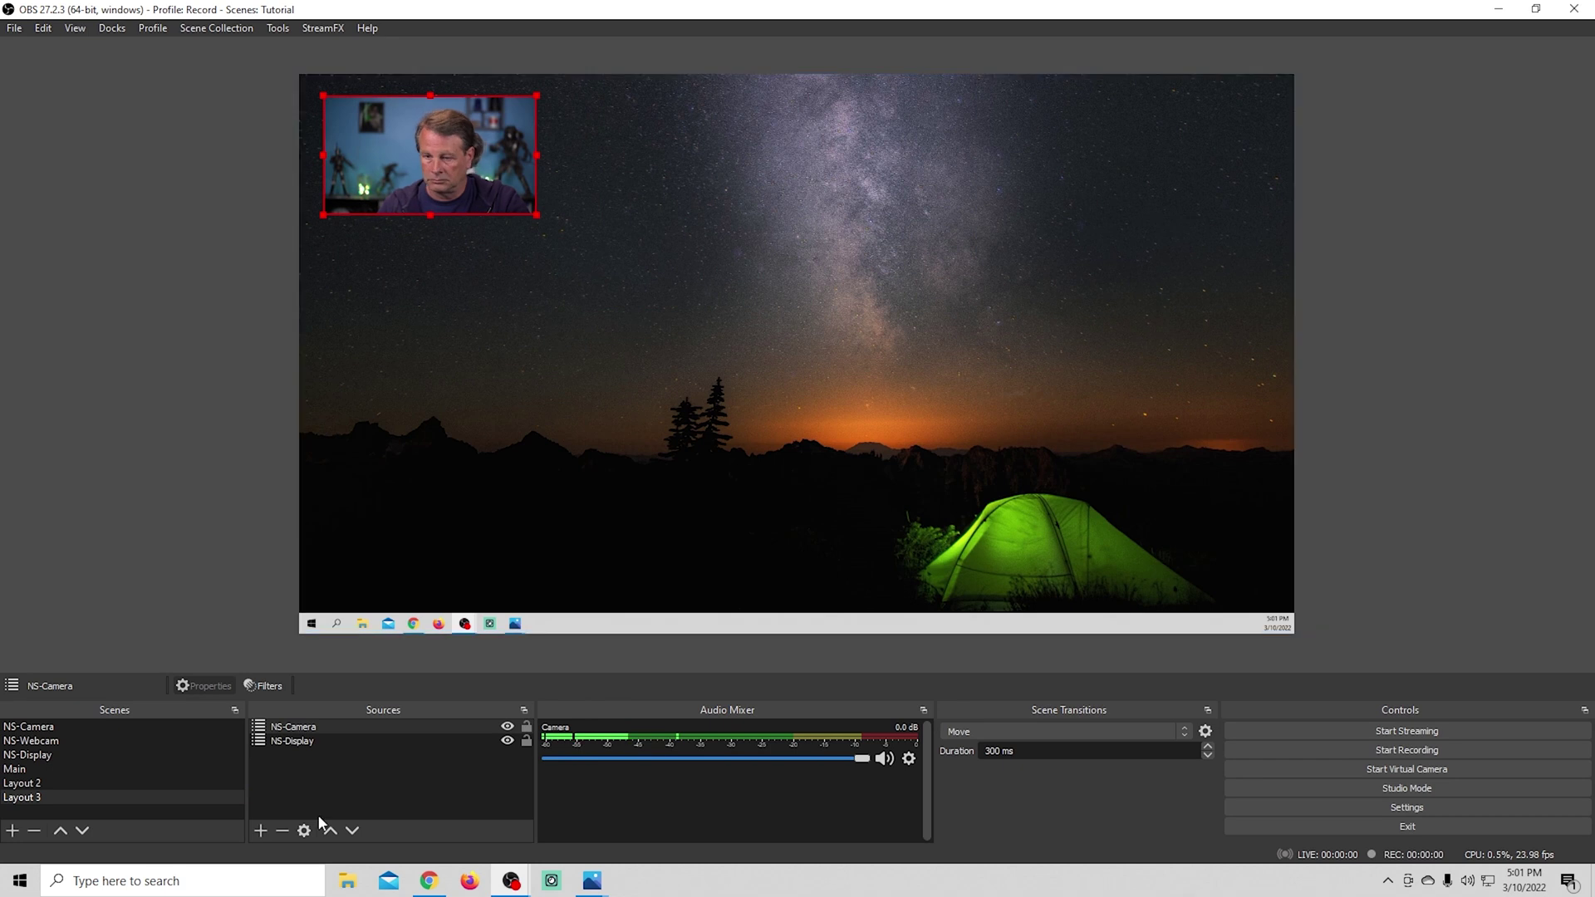
{"action": "left_click", "coordinate": [261, 831]}
{"action": "left_click", "coordinate": [332, 680]}
{"action": "left_click", "coordinate": [698, 445]}
{"action": "left_click", "coordinate": [847, 553]}
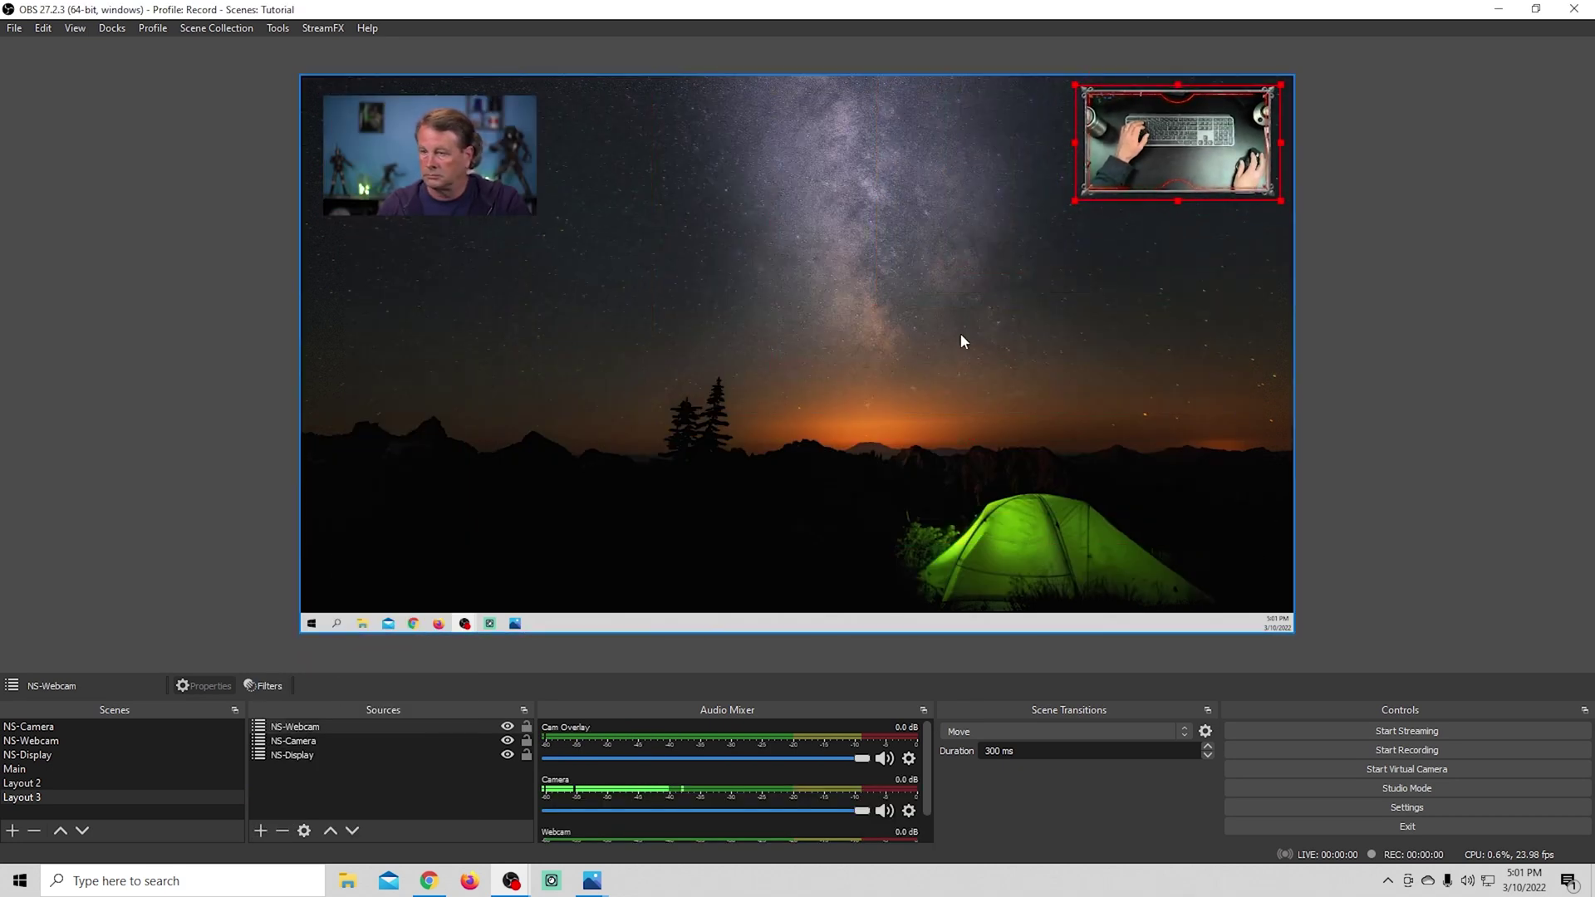
Compare Layout 3 with Layout 2 and Main, ending on Layout 2.
{"action": "left_click", "coordinate": [66, 781]}
{"action": "left_click", "coordinate": [63, 794]}
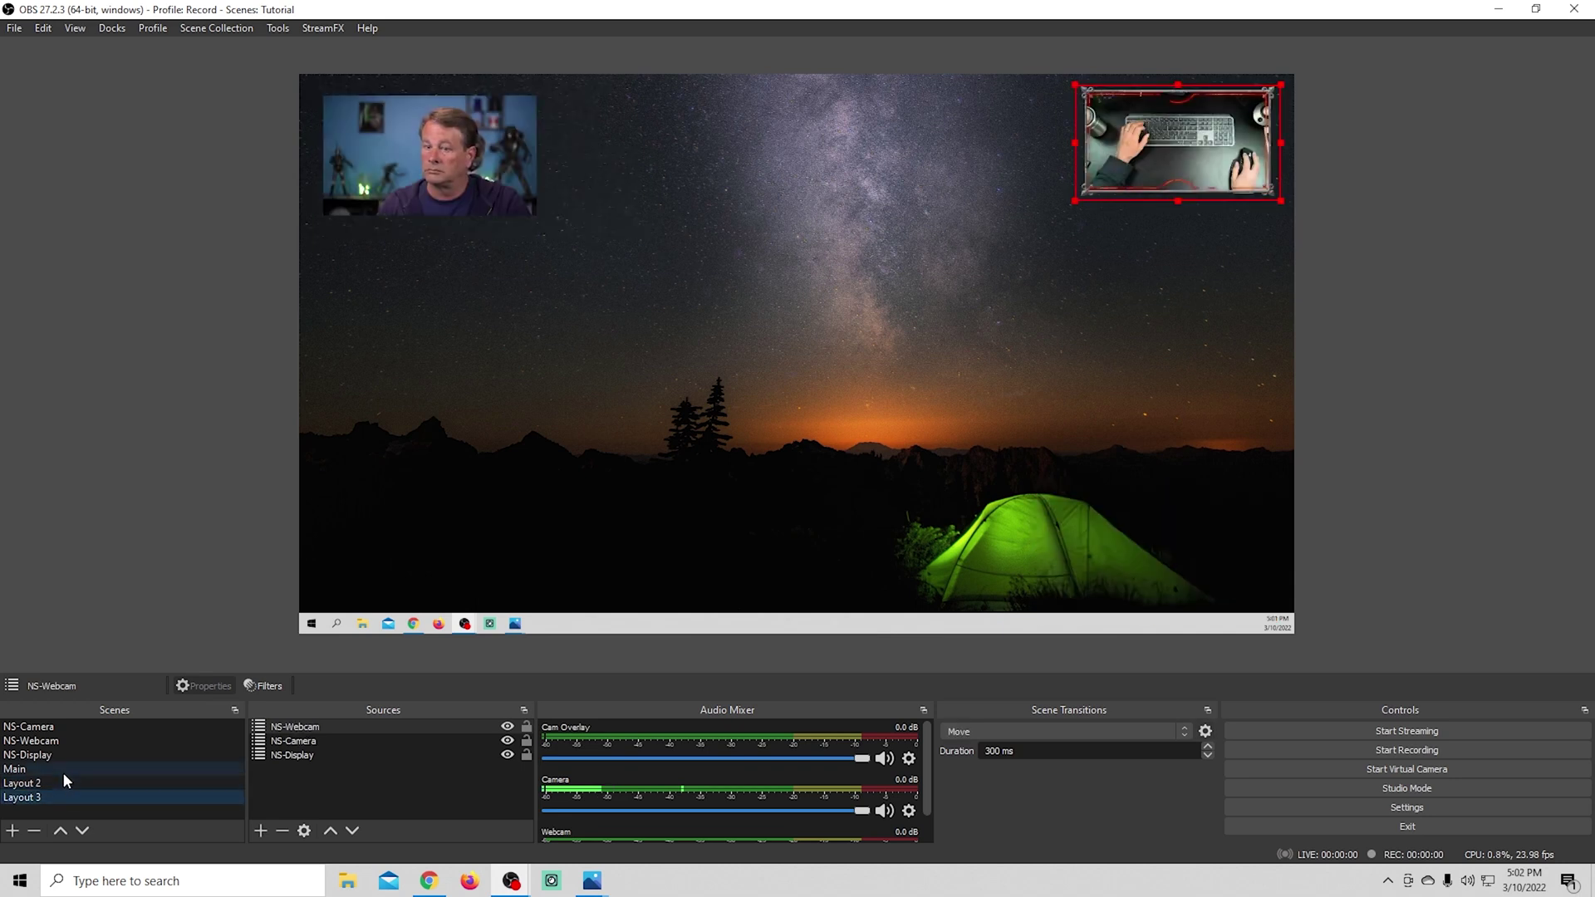
{"action": "left_click", "coordinate": [65, 770]}
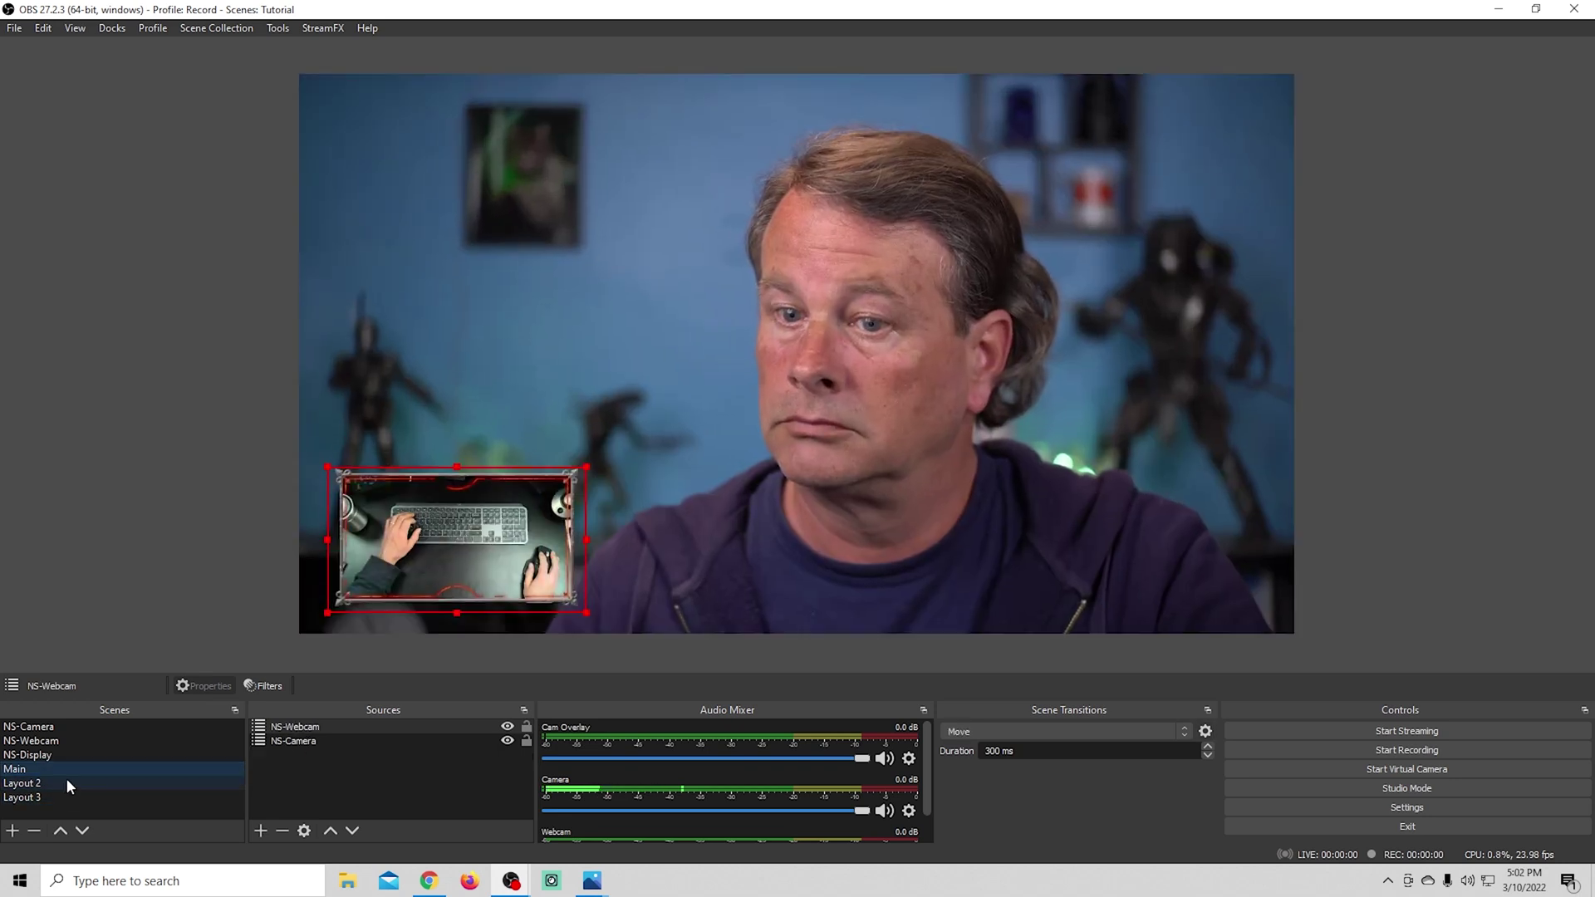
{"action": "left_click", "coordinate": [67, 780]}
Go to Layout 3 and create a new scene named Layout 4.
{"action": "left_click", "coordinate": [50, 797]}
{"action": "left_click", "coordinate": [13, 831]}
{"action": "type", "text": "Layout 4"}
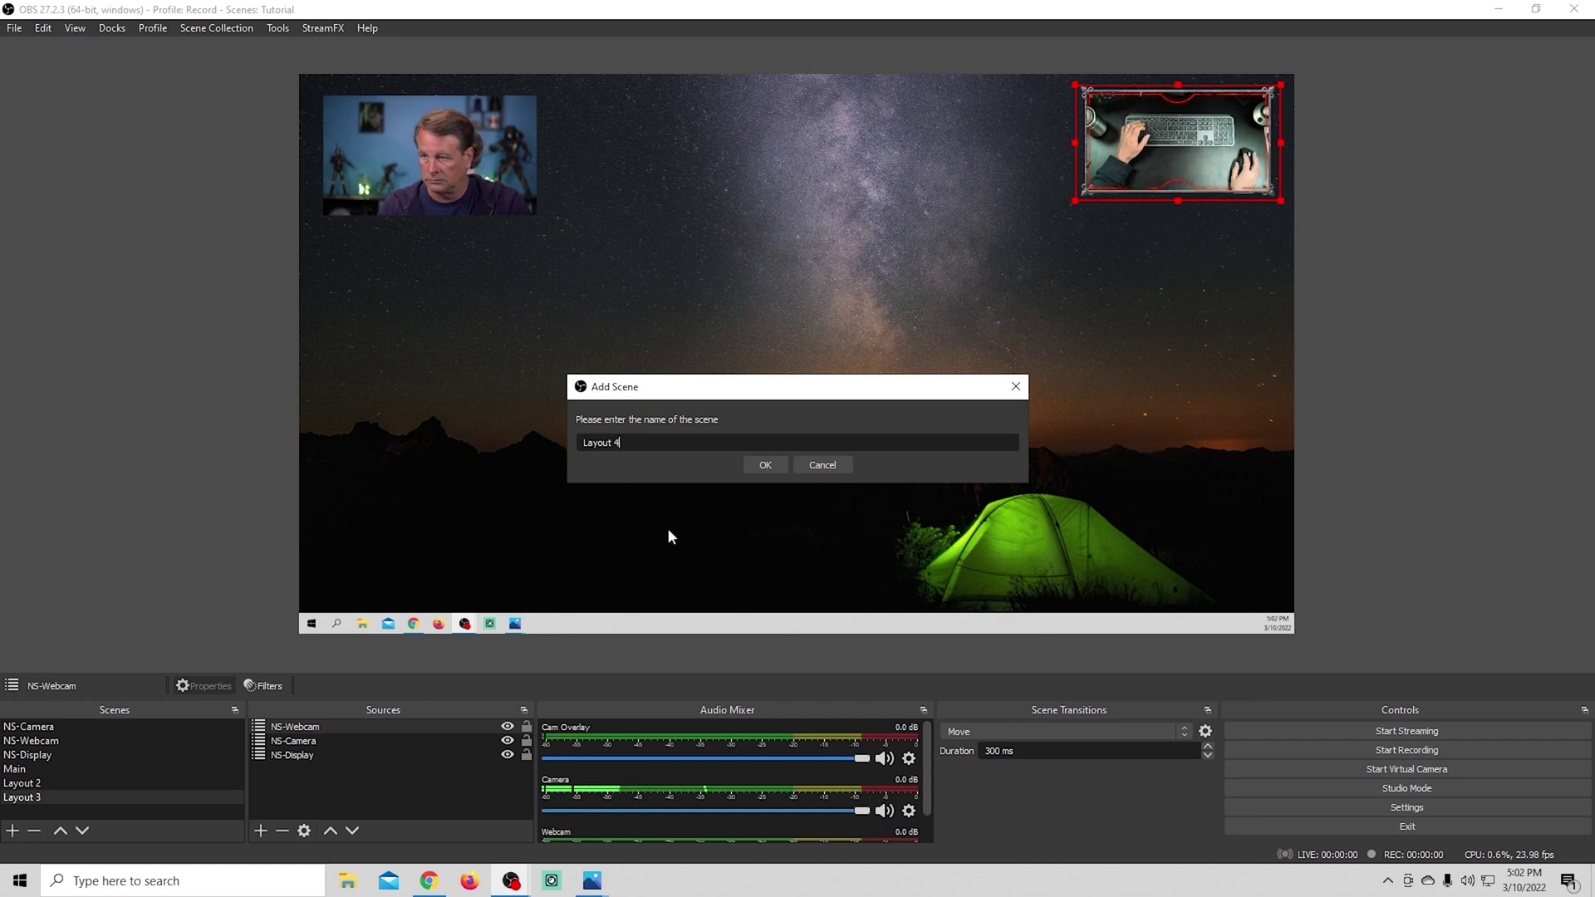
{"action": "key", "text": "Return"}
Add NS-Display and NS-Webcam scene sources, shrinking the webcam toward the upper right.
{"action": "left_click", "coordinate": [260, 830]}
{"action": "left_click", "coordinate": [316, 678]}
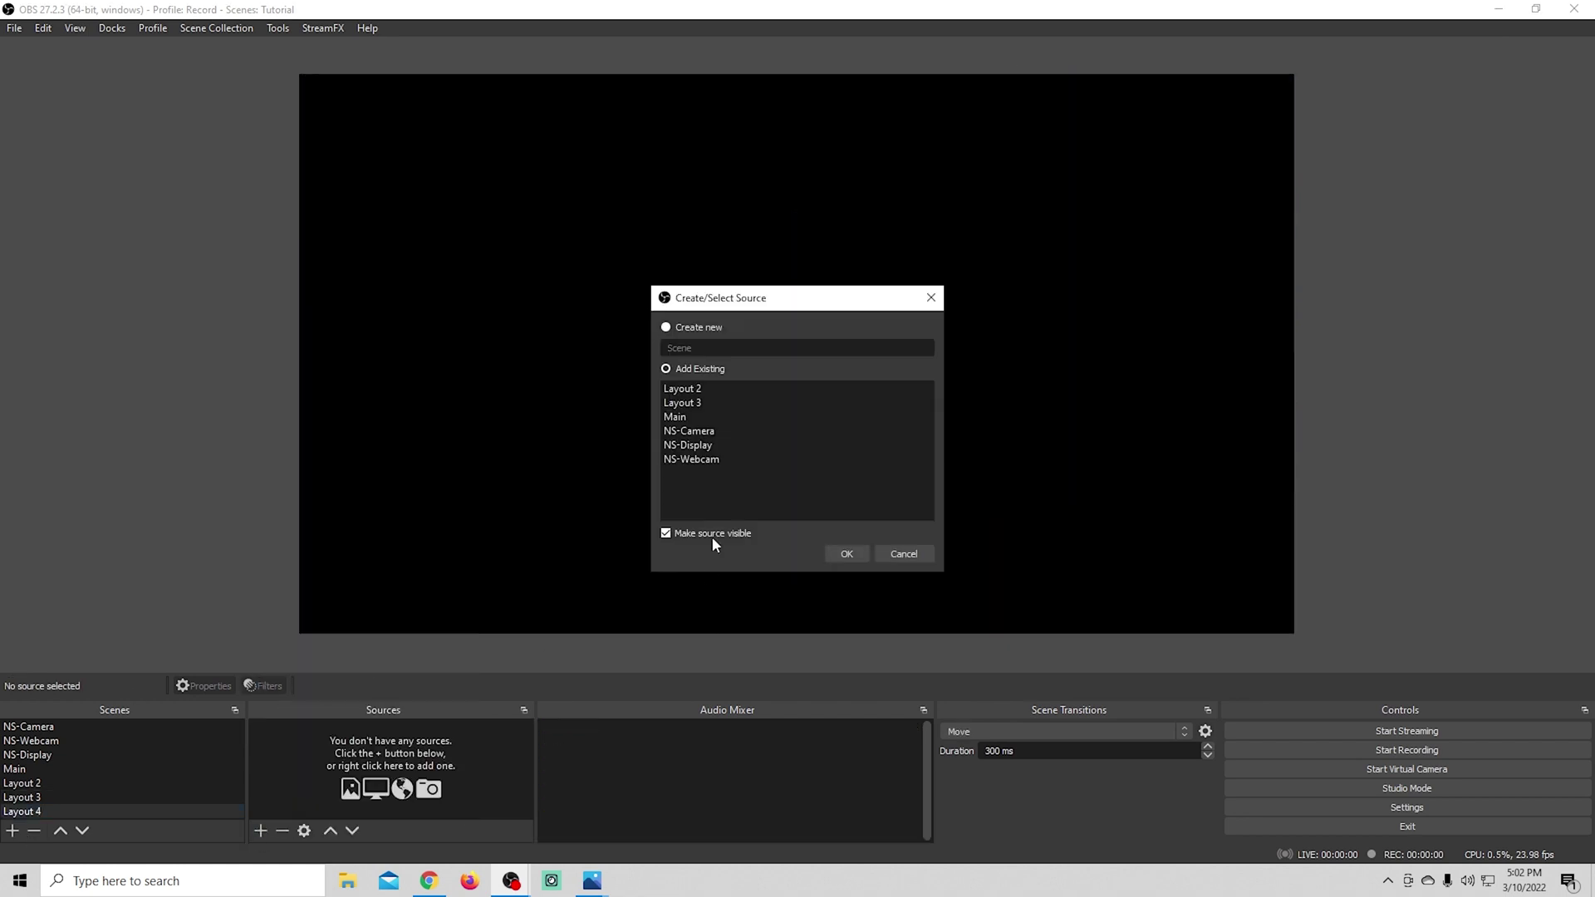
{"action": "left_click", "coordinate": [706, 445]}
{"action": "left_click", "coordinate": [846, 554]}
{"action": "left_click", "coordinate": [260, 830]}
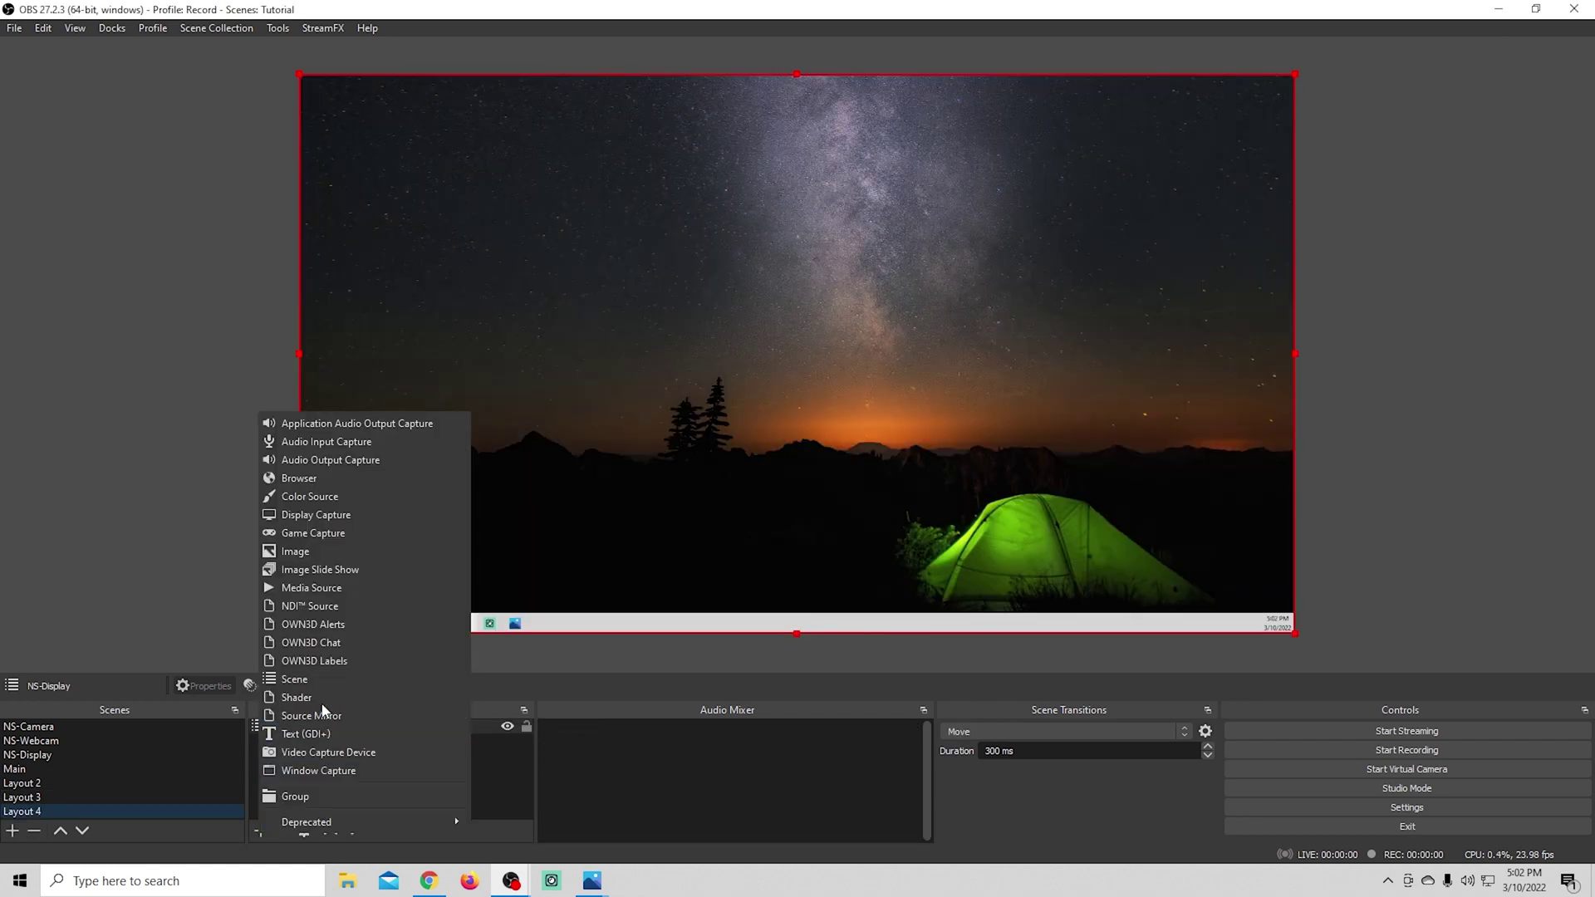
{"action": "left_click", "coordinate": [315, 678]}
{"action": "left_click", "coordinate": [698, 460]}
{"action": "left_click", "coordinate": [846, 553]}
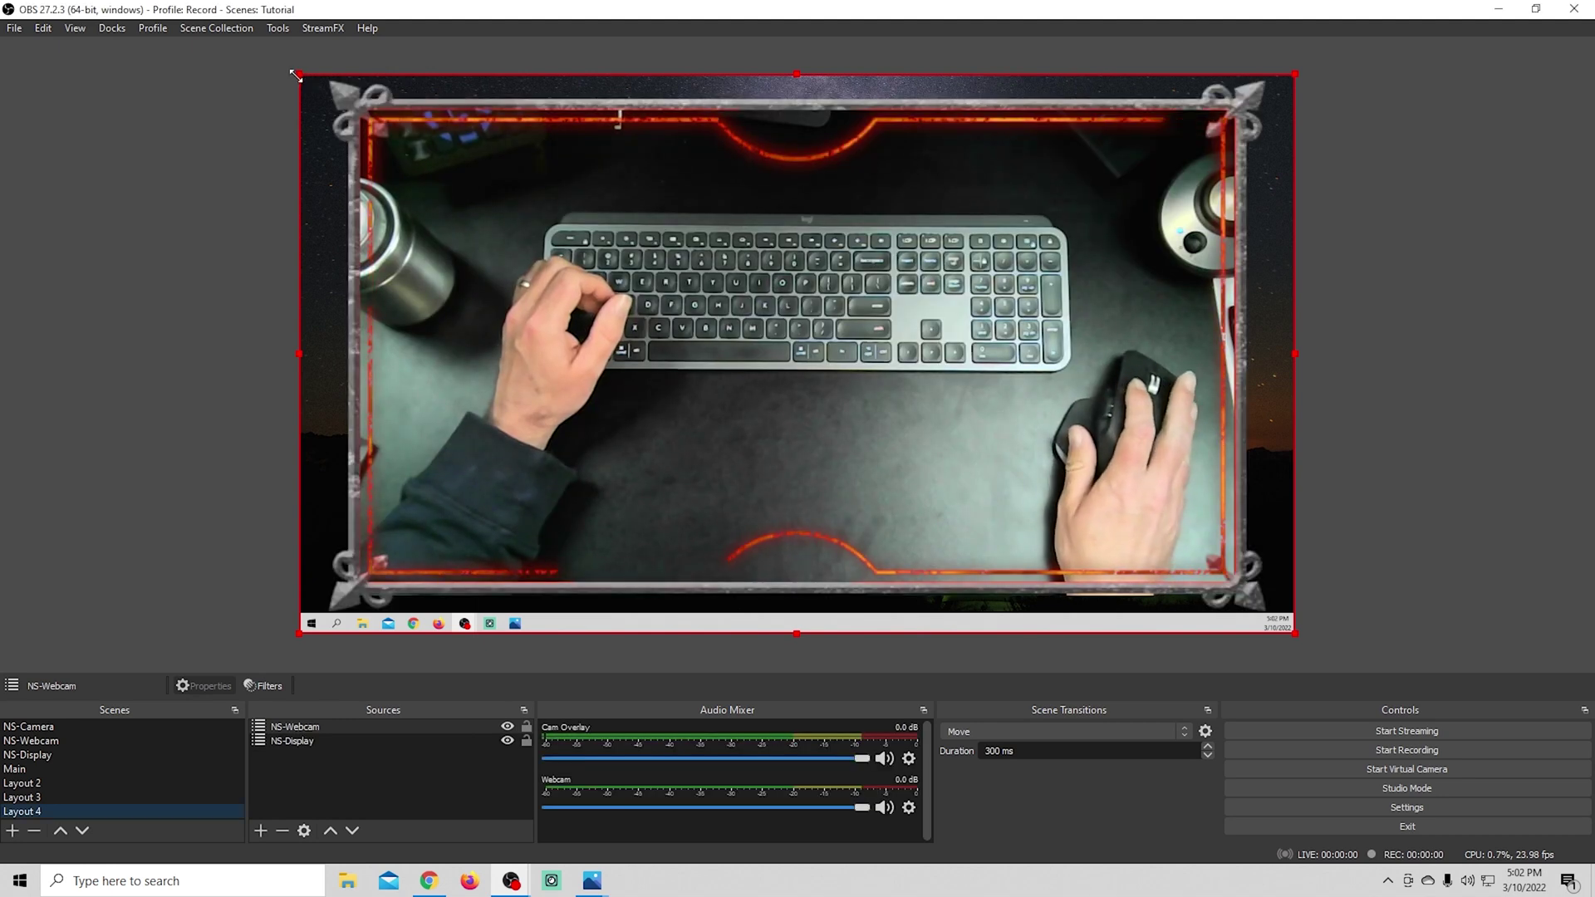
{"action": "left_click_drag", "start_coordinate": [300, 74], "coordinate": [1198, 613]}
{"action": "left_click_drag", "start_coordinate": [1119, 533], "coordinate": [879, 185]}
{"action": "left_click_drag", "start_coordinate": [1133, 377], "coordinate": [1123, 415]}
Add the NS-Camera scene source and shrink it into the left middle of the canvas.
{"action": "left_click", "coordinate": [261, 831]}
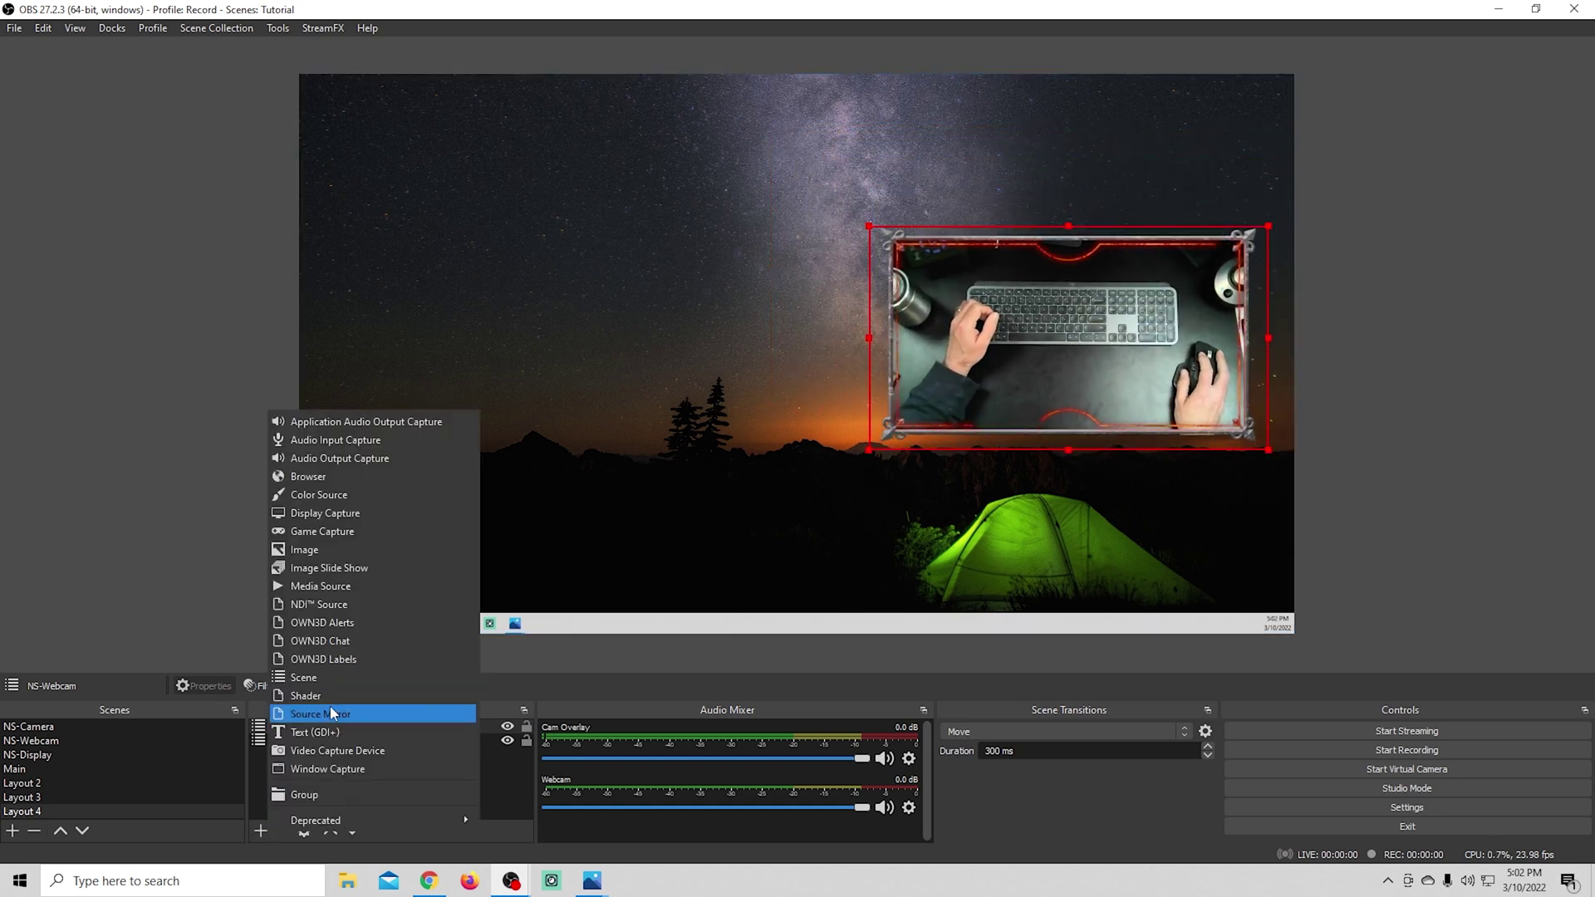
{"action": "left_click", "coordinate": [357, 812]}
{"action": "left_click", "coordinate": [712, 431]}
{"action": "left_click", "coordinate": [844, 552]}
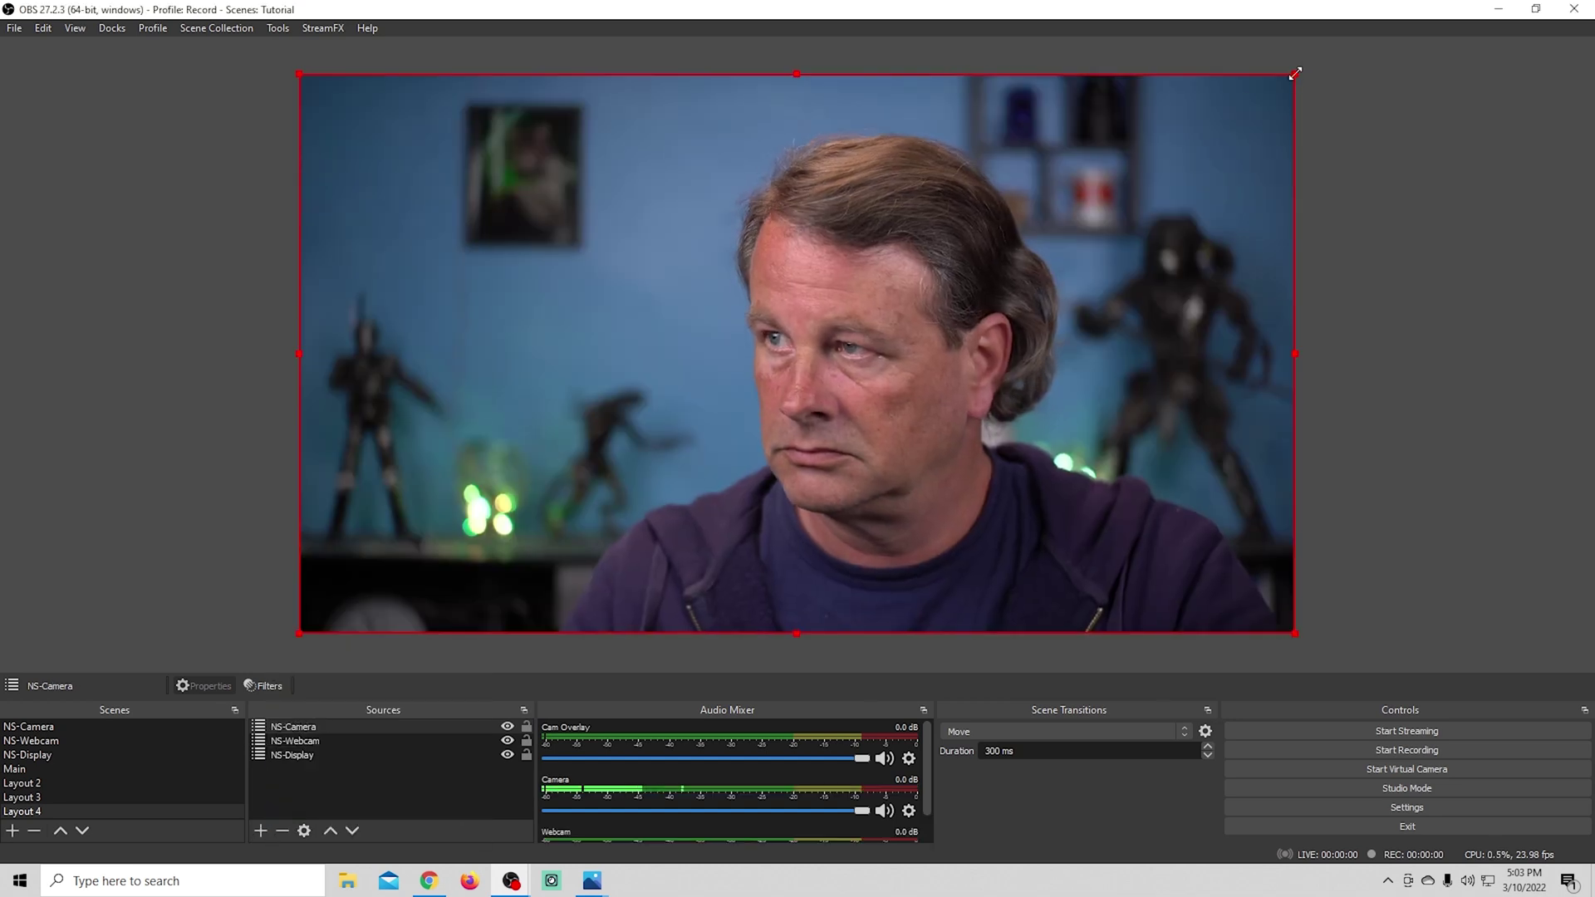
{"action": "left_click_drag", "start_coordinate": [1295, 73], "coordinate": [729, 388]}
{"action": "left_click_drag", "start_coordinate": [681, 499], "coordinate": [724, 321]}
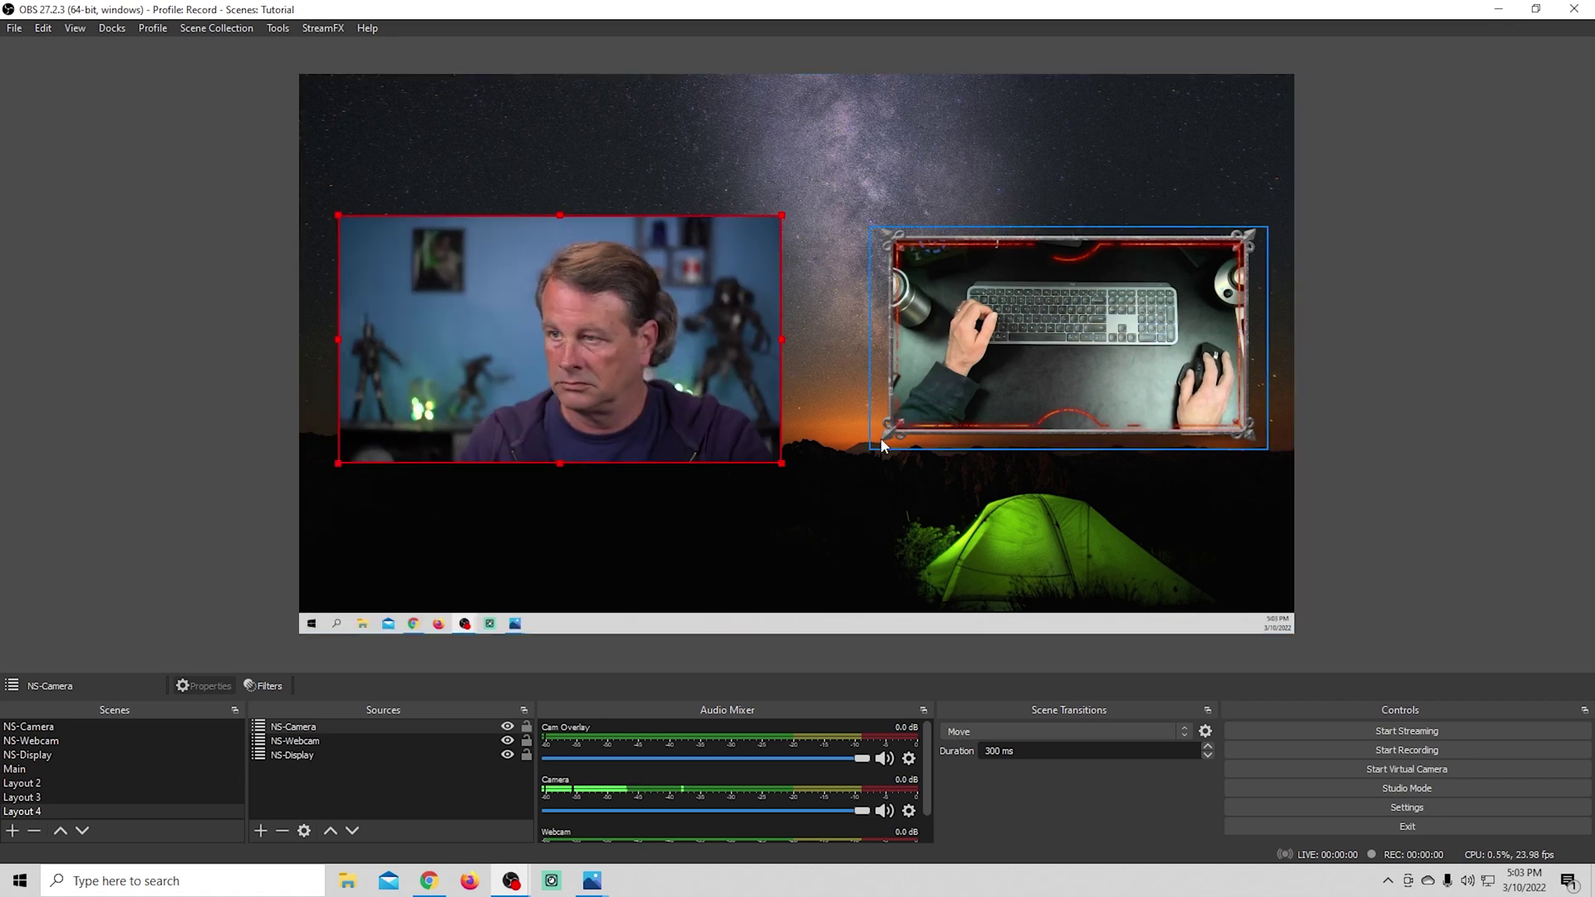
Fine-tune the camera on the left and webcam on the right side by side, then view Layout 3.
{"action": "left_click_drag", "start_coordinate": [882, 446], "coordinate": [822, 478]}
{"action": "left_click_drag", "start_coordinate": [980, 415], "coordinate": [997, 410]}
{"action": "left_click", "coordinate": [717, 418]}
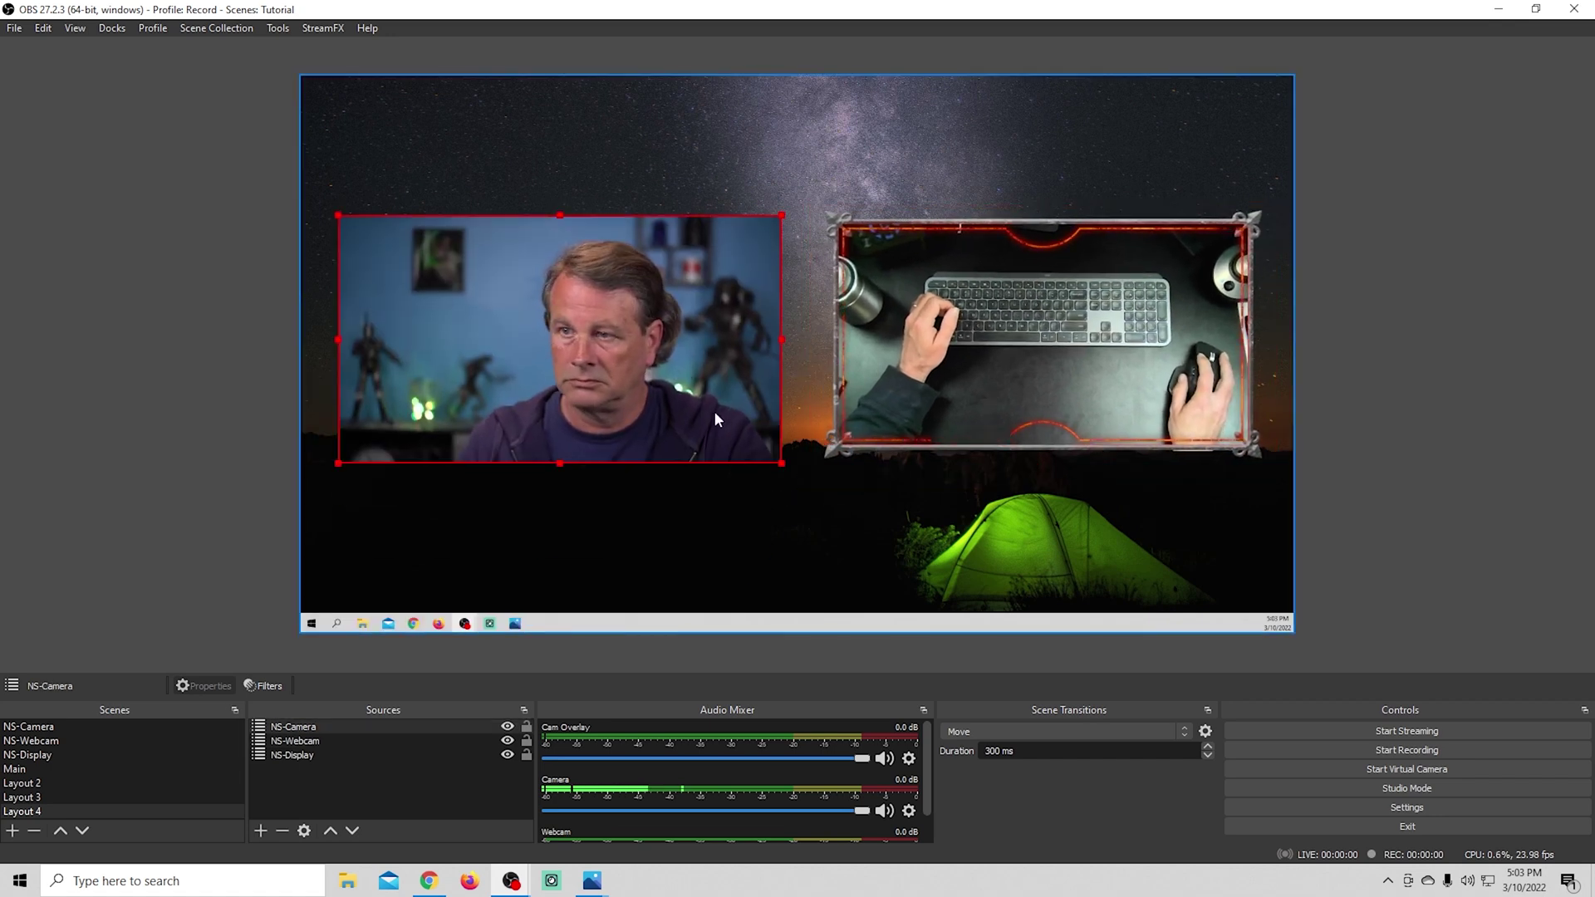
{"action": "left_click_drag", "start_coordinate": [718, 418], "coordinate": [723, 410]}
{"action": "left_click_drag", "start_coordinate": [955, 419], "coordinate": [930, 423]}
{"action": "left_click", "coordinate": [189, 537]}
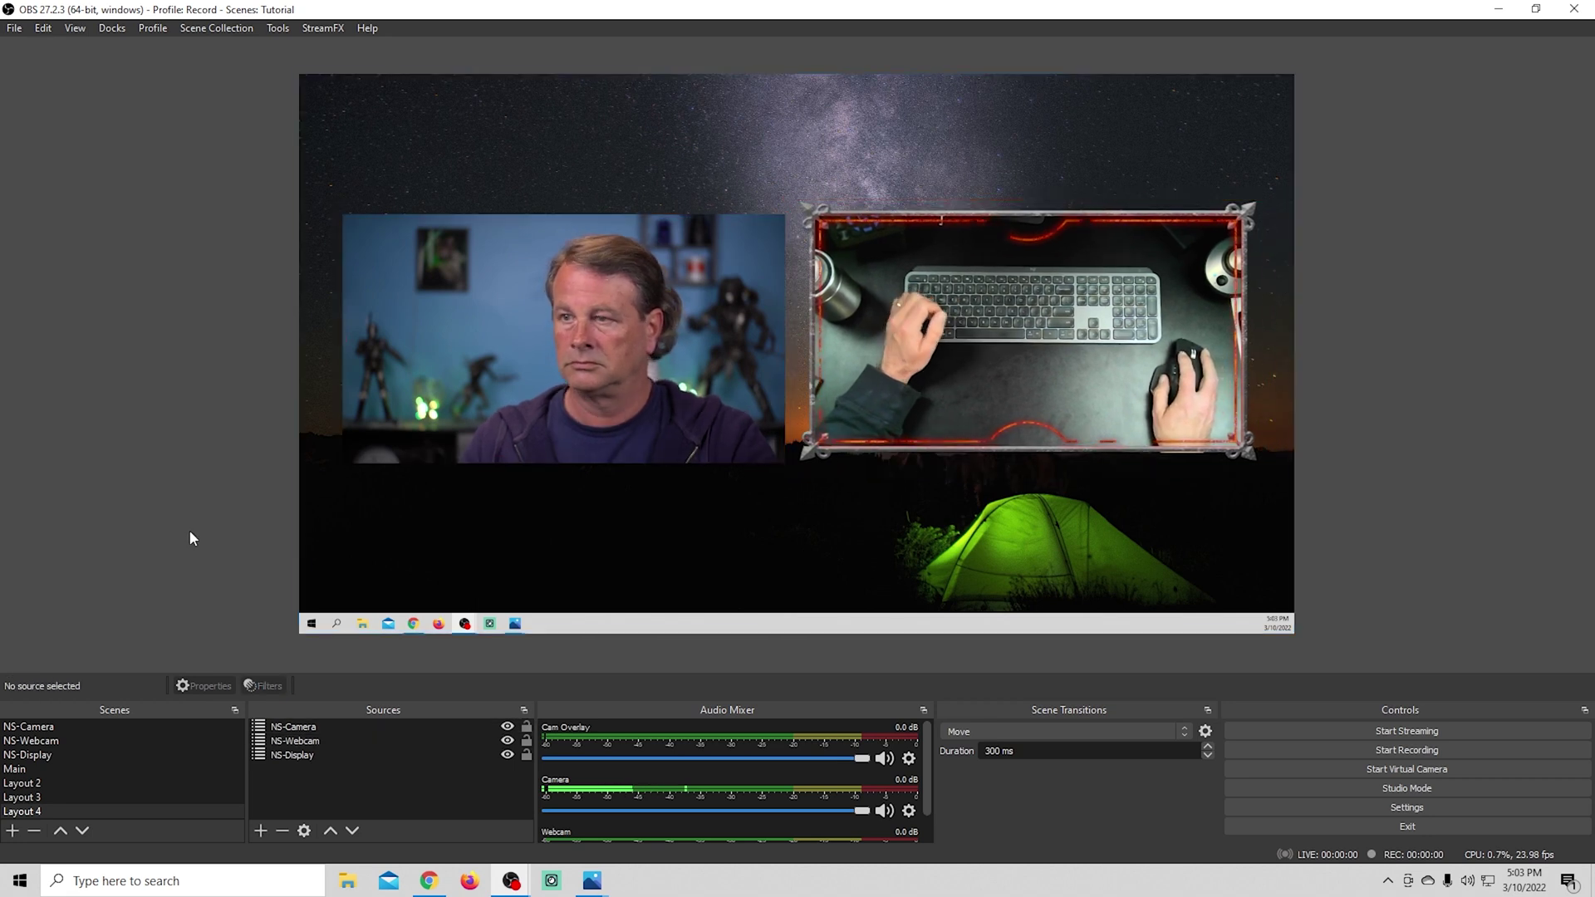
{"action": "left_click", "coordinate": [591, 409]}
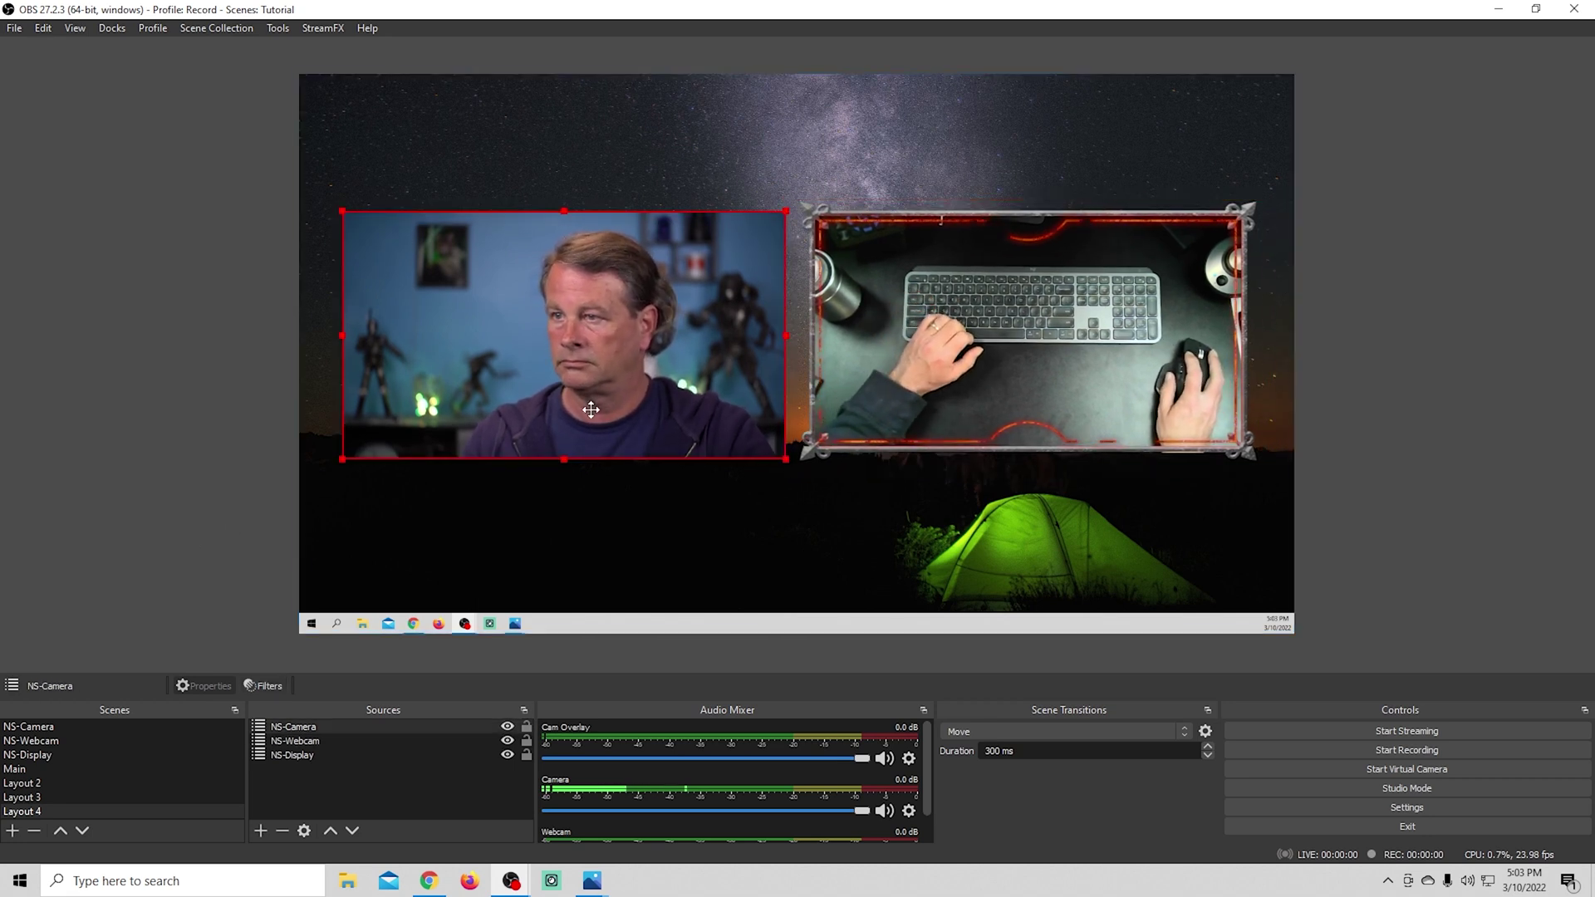
{"action": "left_click_drag", "start_coordinate": [591, 409], "coordinate": [584, 410]}
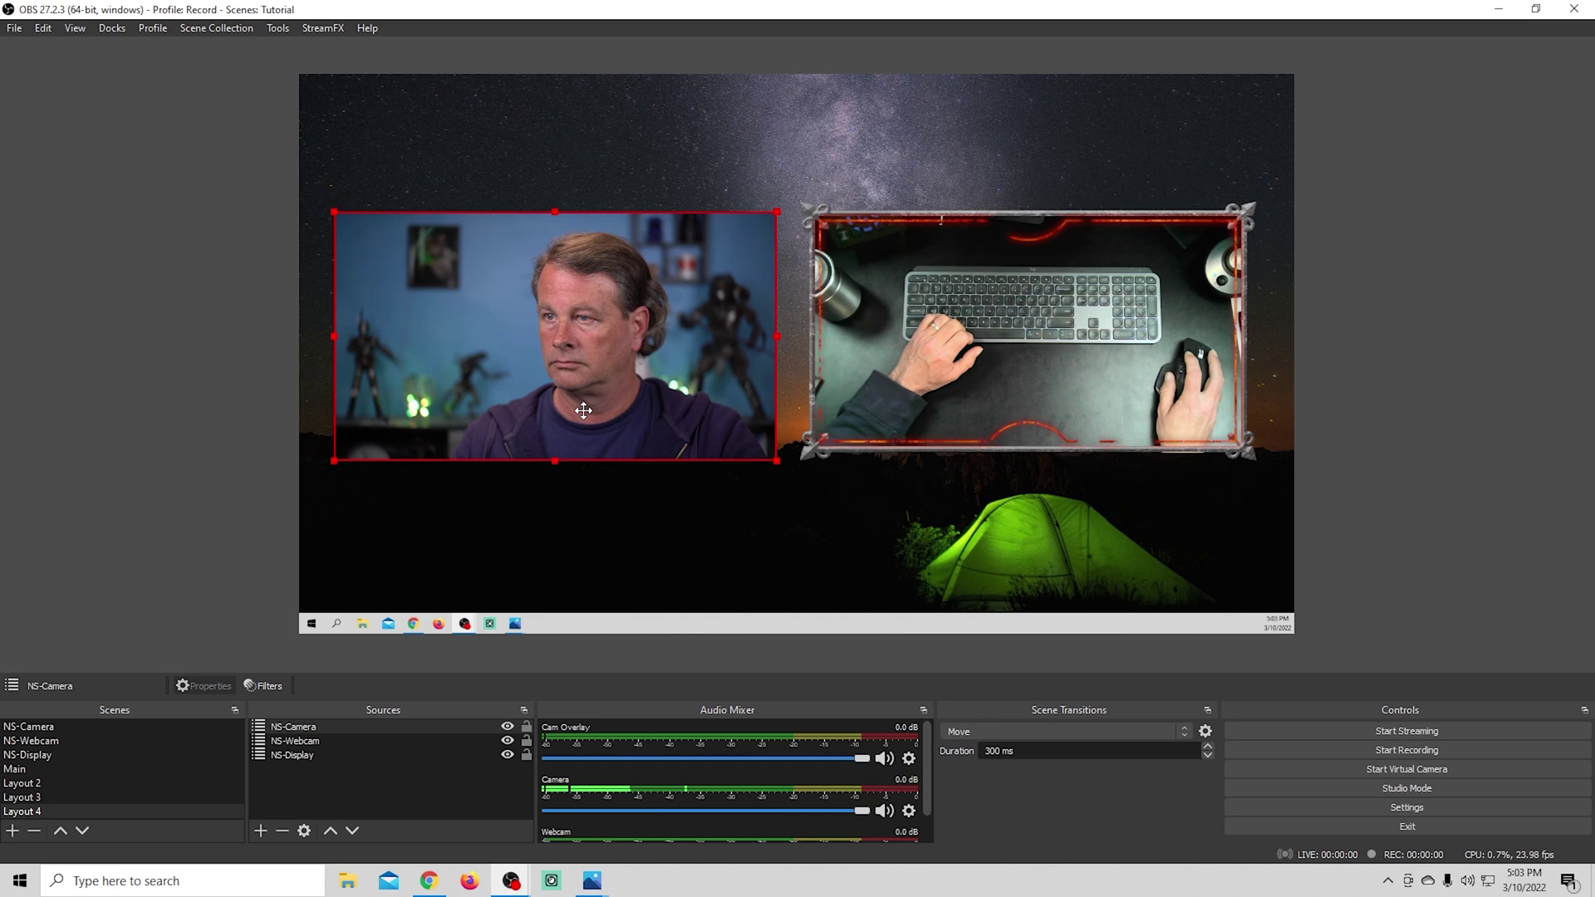
{"action": "left_click", "coordinate": [171, 466]}
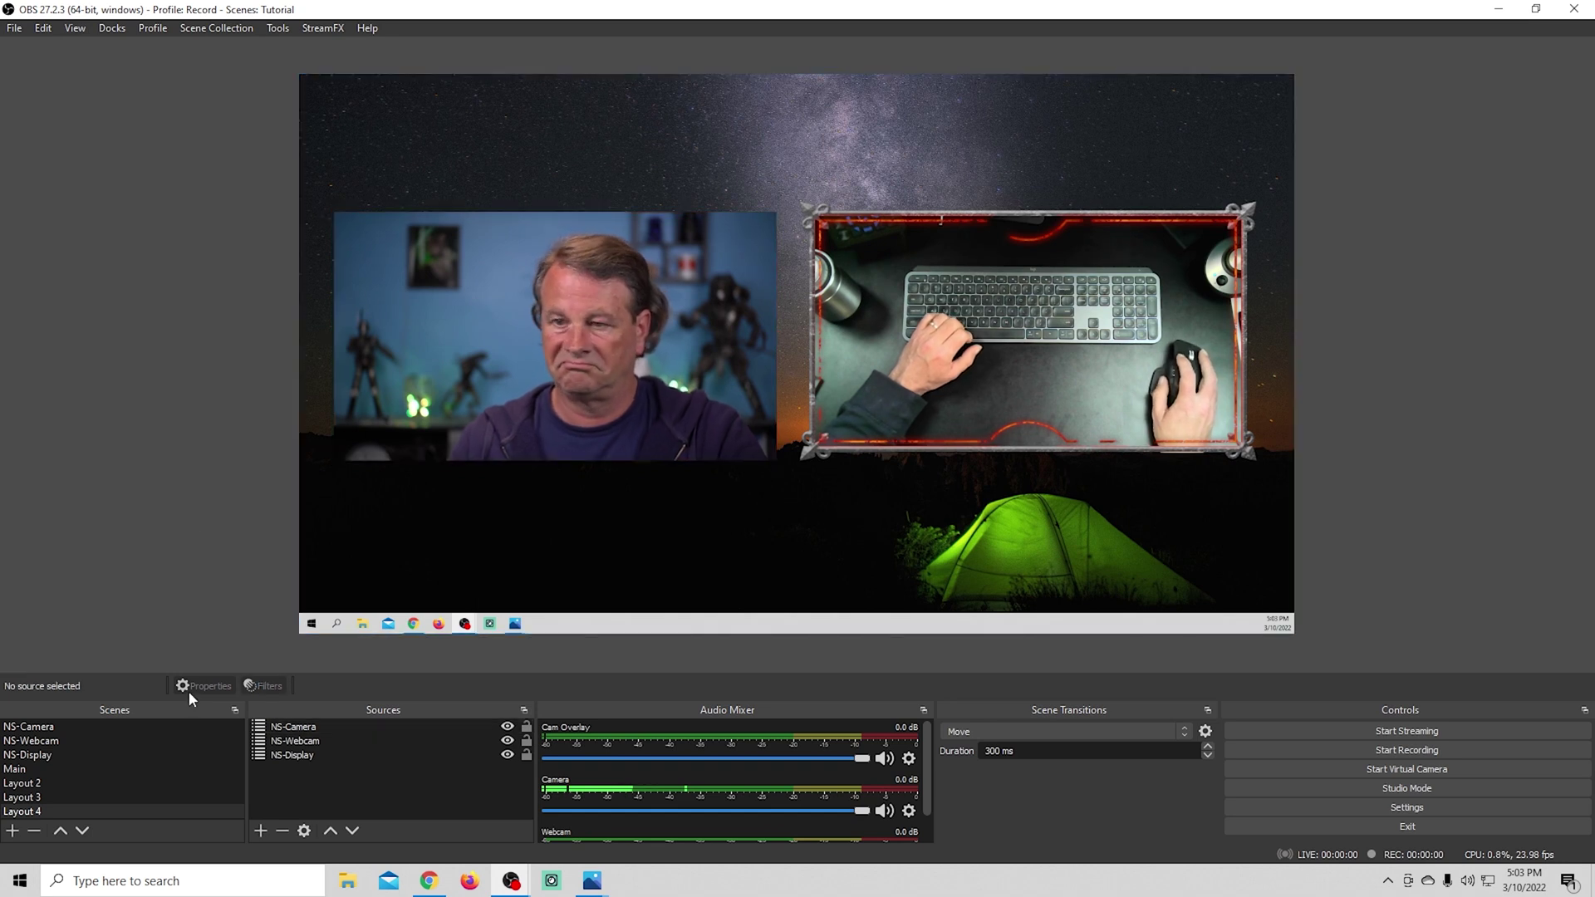
{"action": "left_click", "coordinate": [69, 798]}
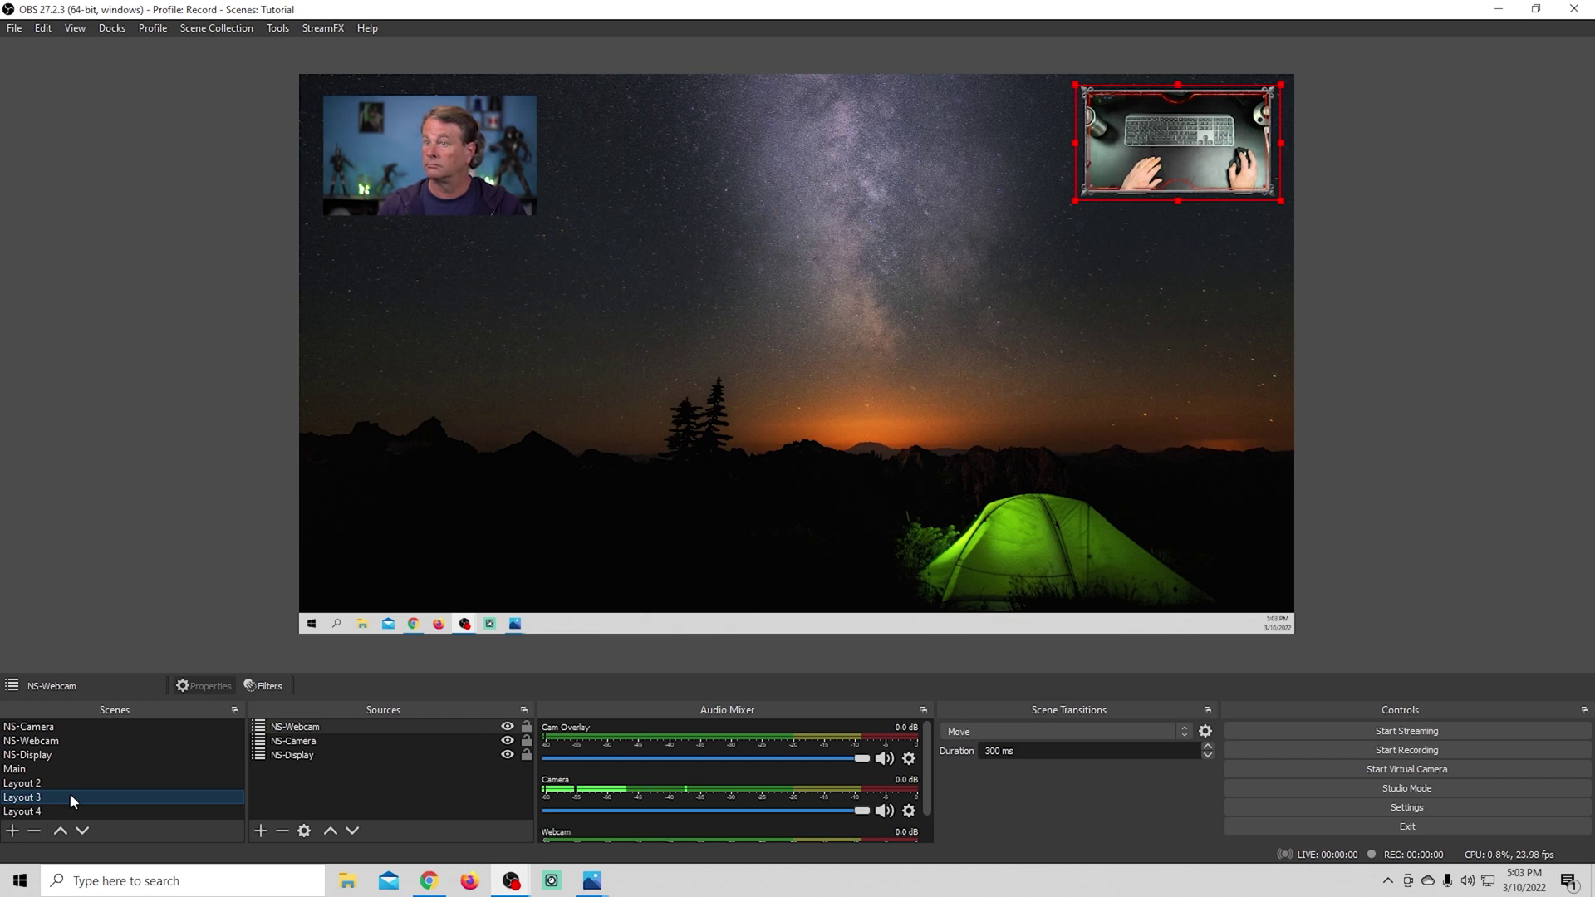
Switch among Layout 2, Main, Layout 4 and Layout 3 repeatedly to watch the Move animation, finishing on Main.
{"action": "left_click", "coordinate": [70, 786]}
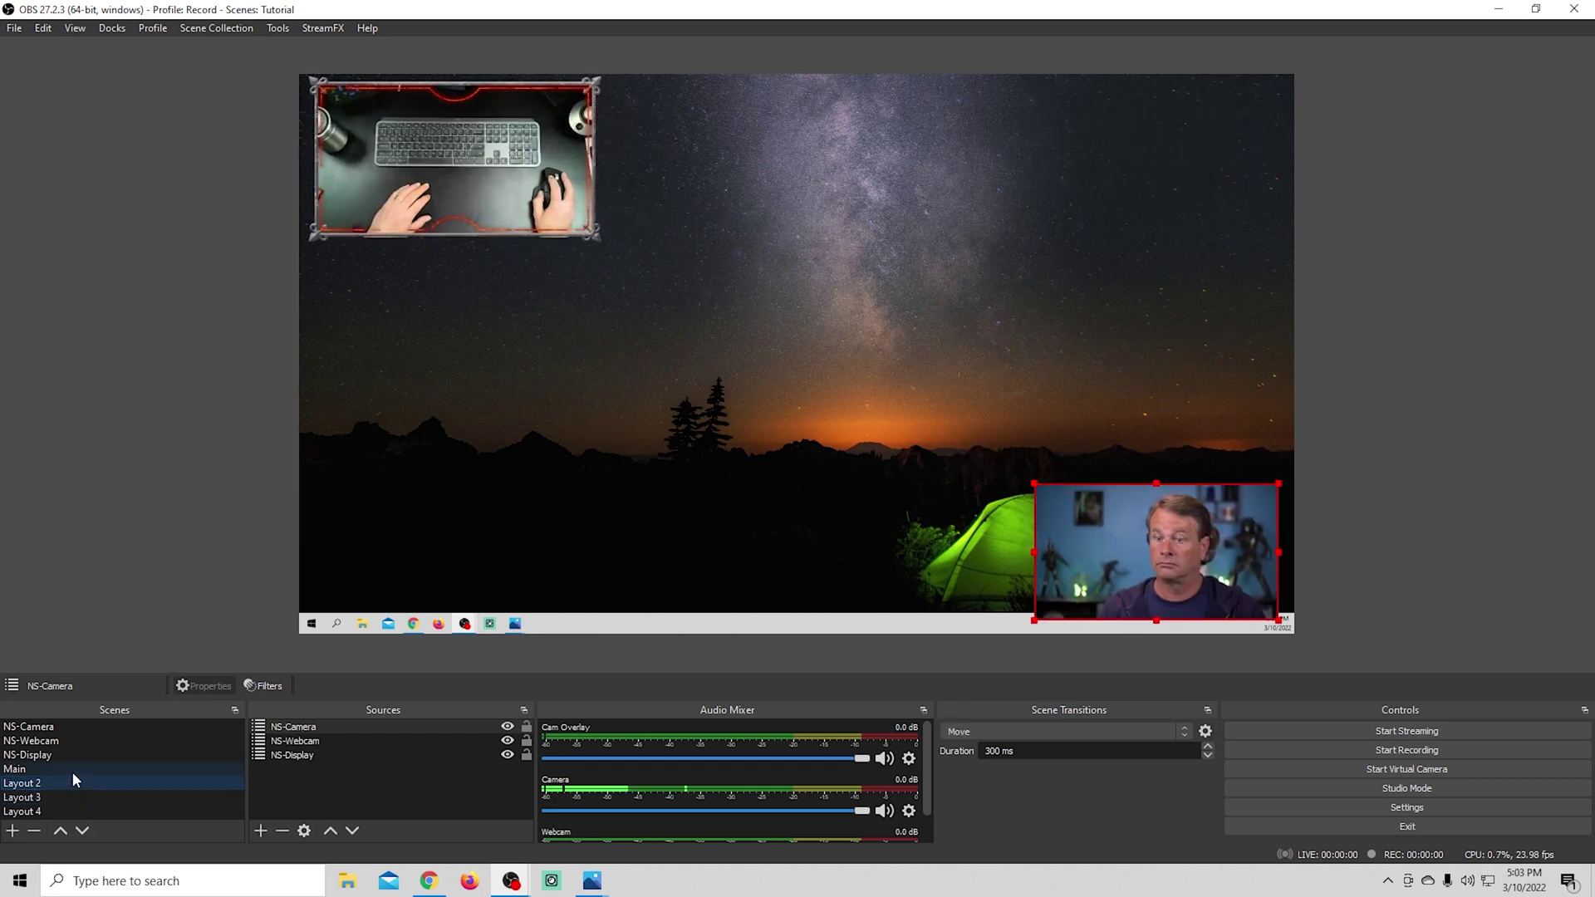
{"action": "left_click", "coordinate": [72, 771]}
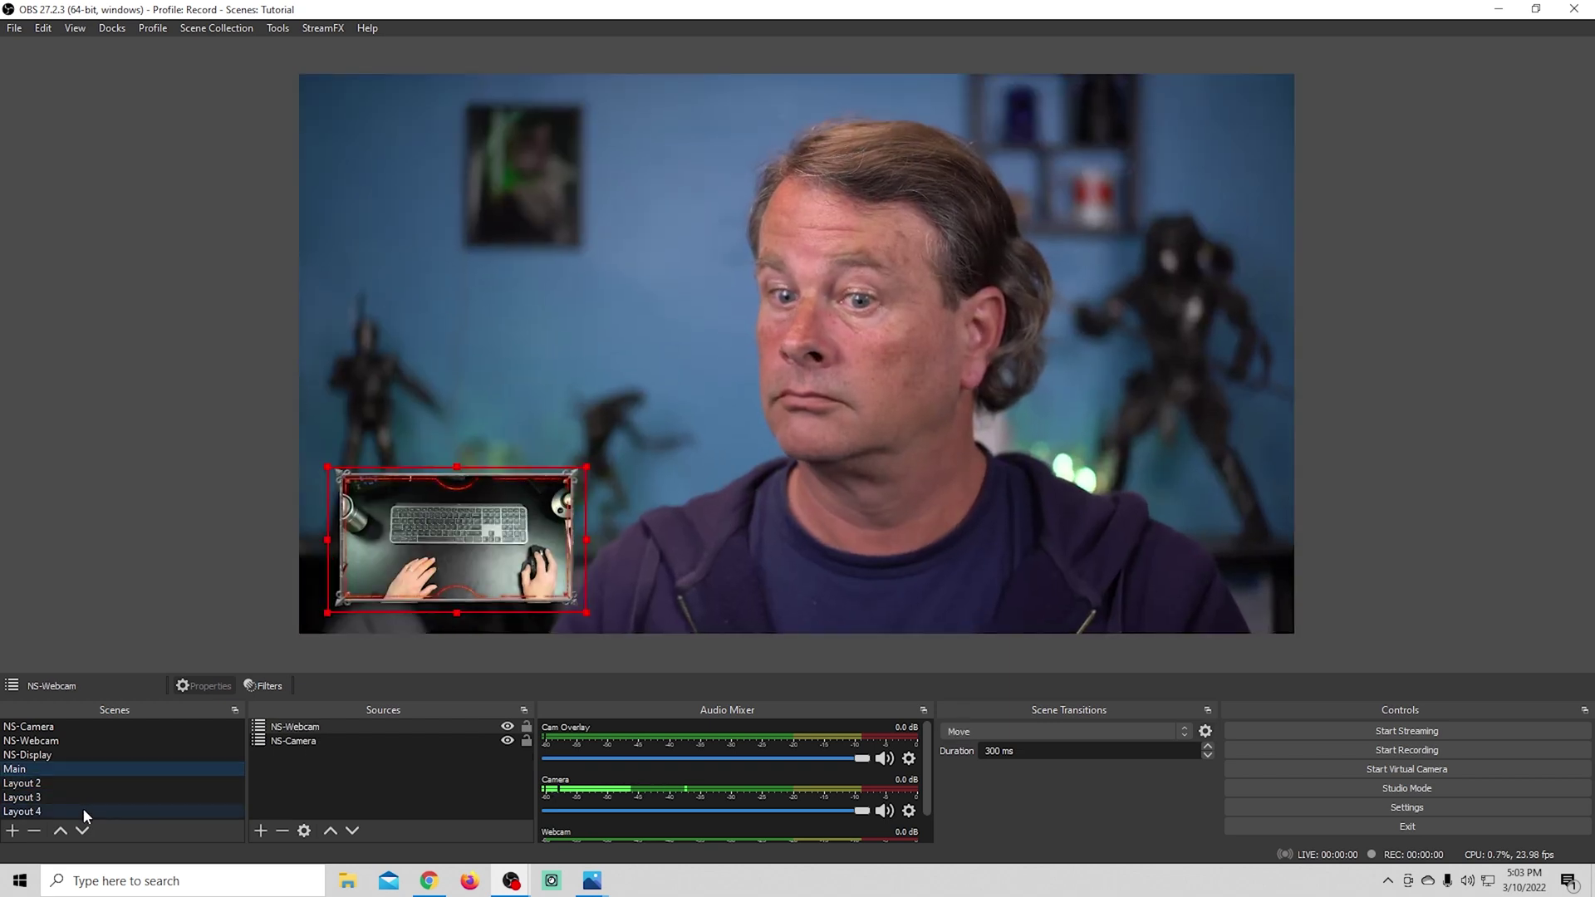
{"action": "left_click", "coordinate": [82, 807]}
{"action": "left_click", "coordinate": [87, 796]}
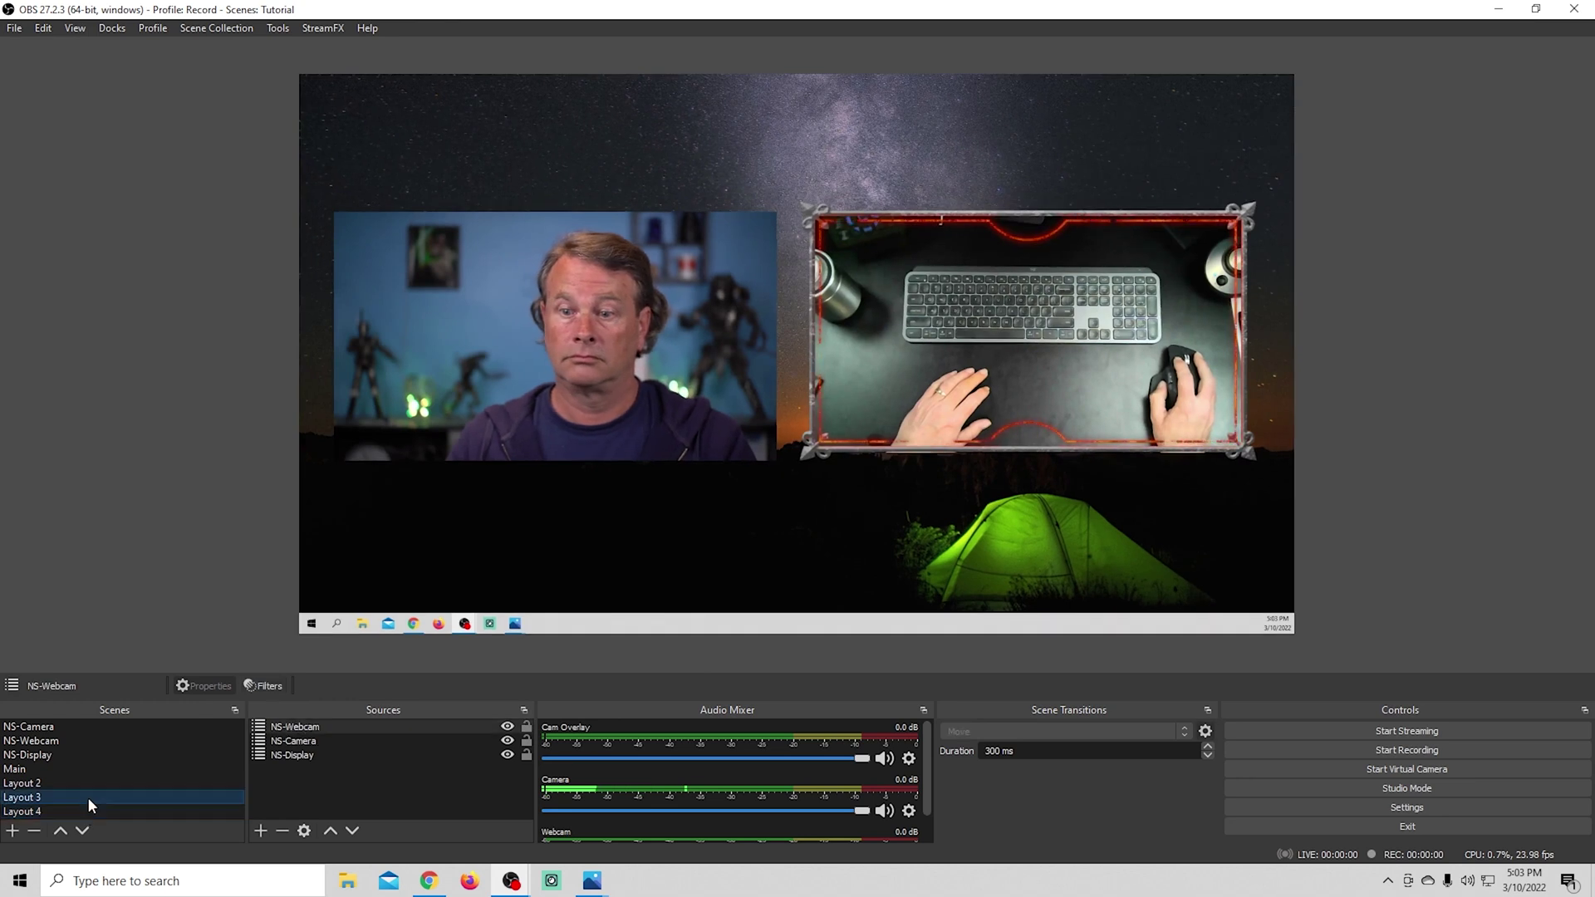
{"action": "left_click", "coordinate": [90, 811]}
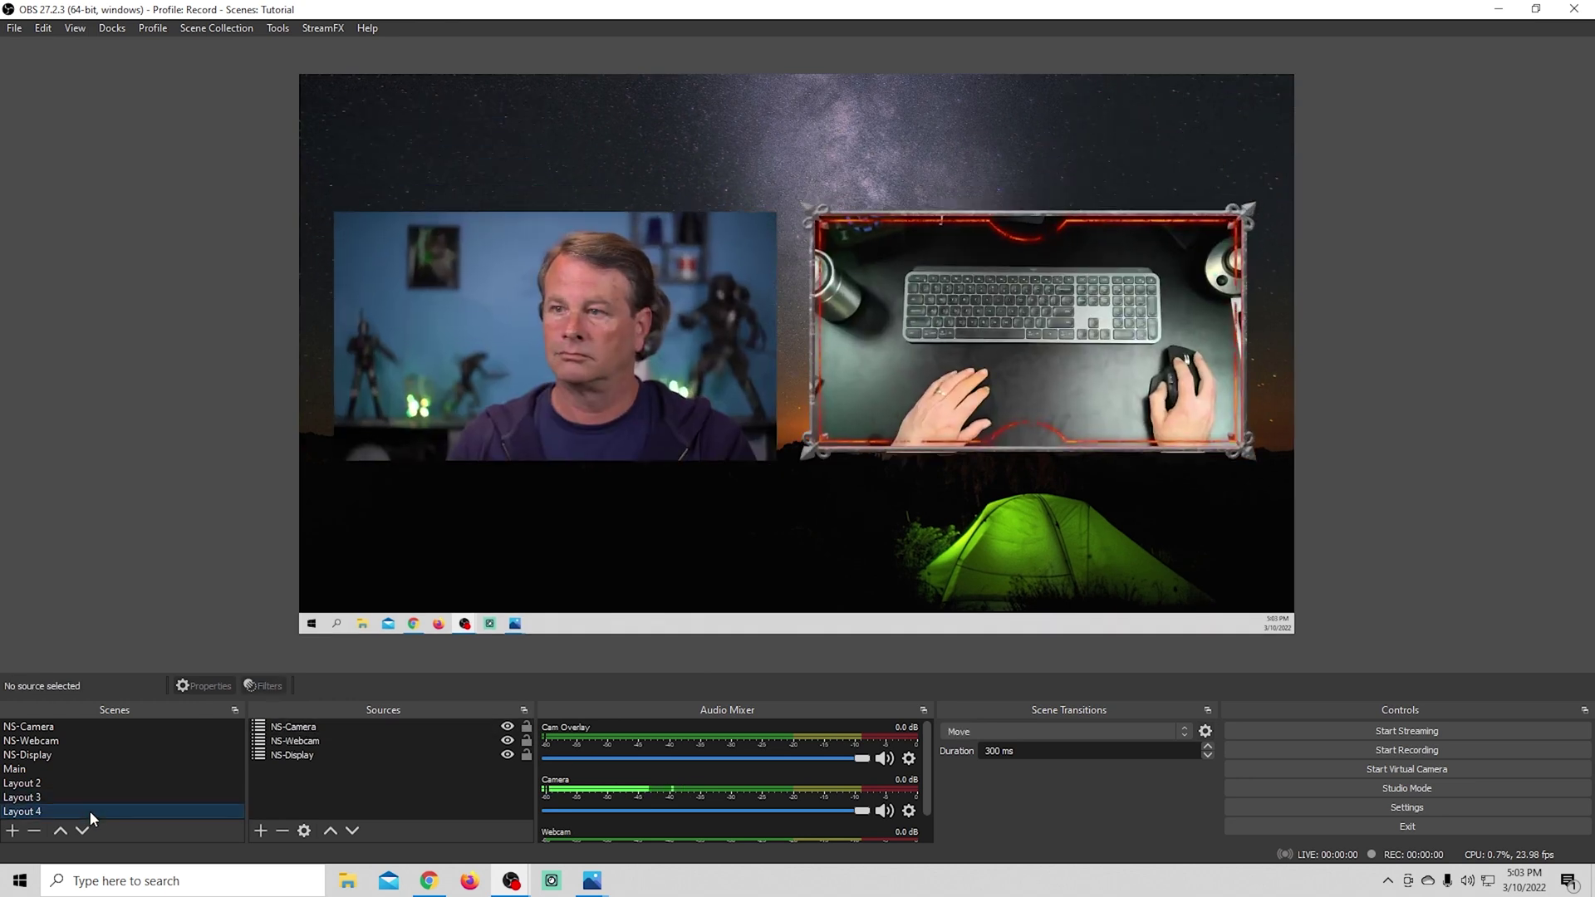
{"action": "left_click", "coordinate": [90, 797]}
{"action": "left_click", "coordinate": [91, 811]}
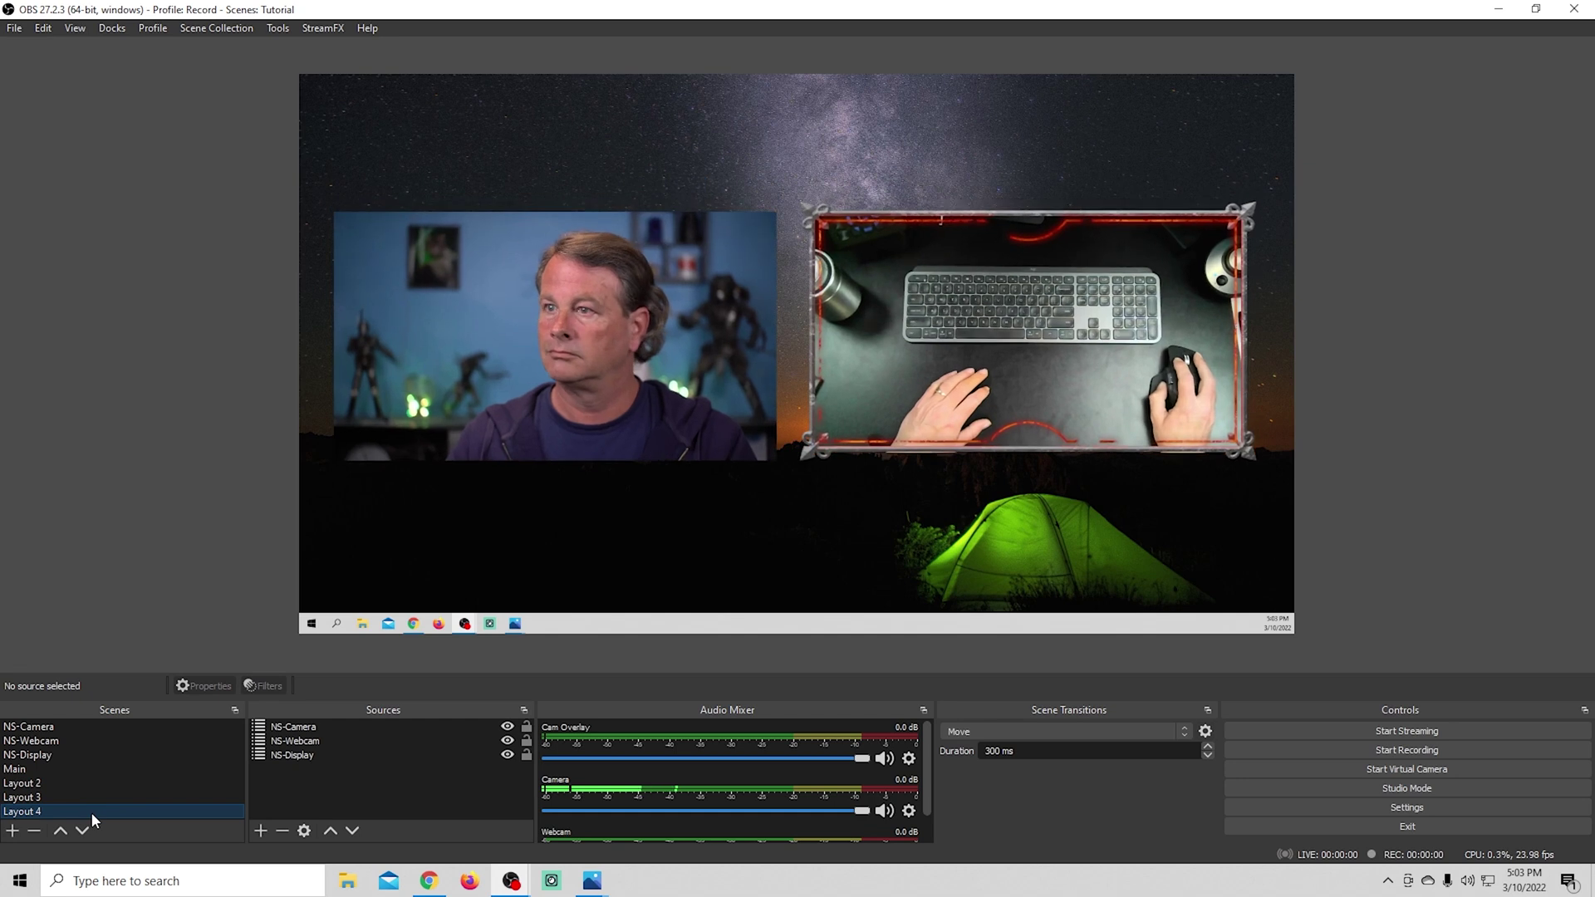
{"action": "left_click", "coordinate": [93, 799]}
{"action": "left_click", "coordinate": [97, 786]}
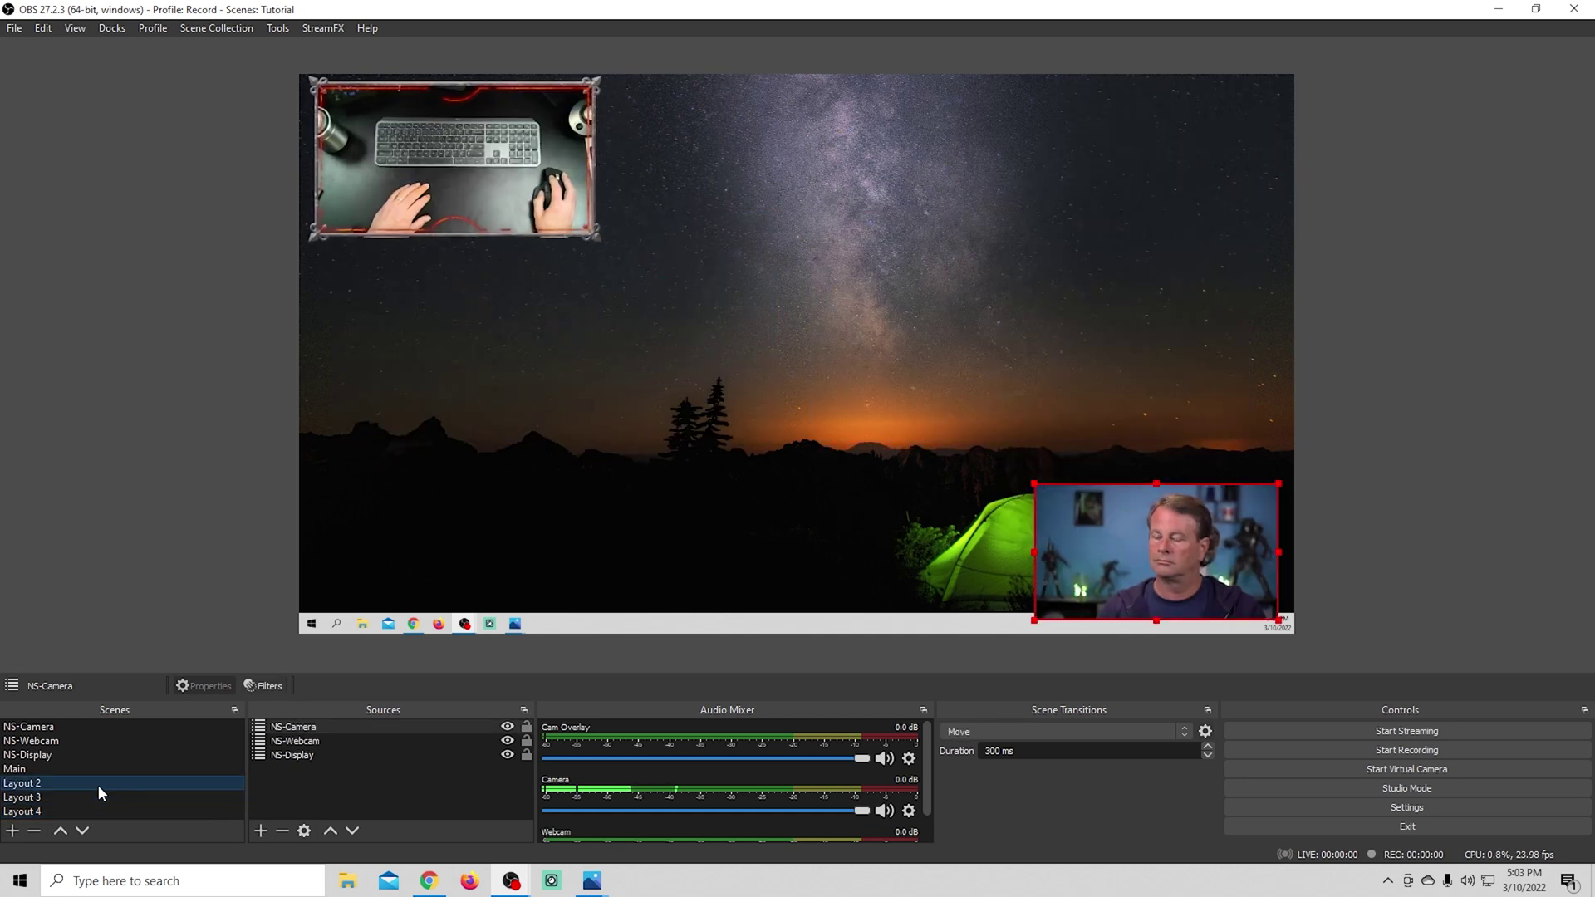
{"action": "left_click", "coordinate": [98, 771]}
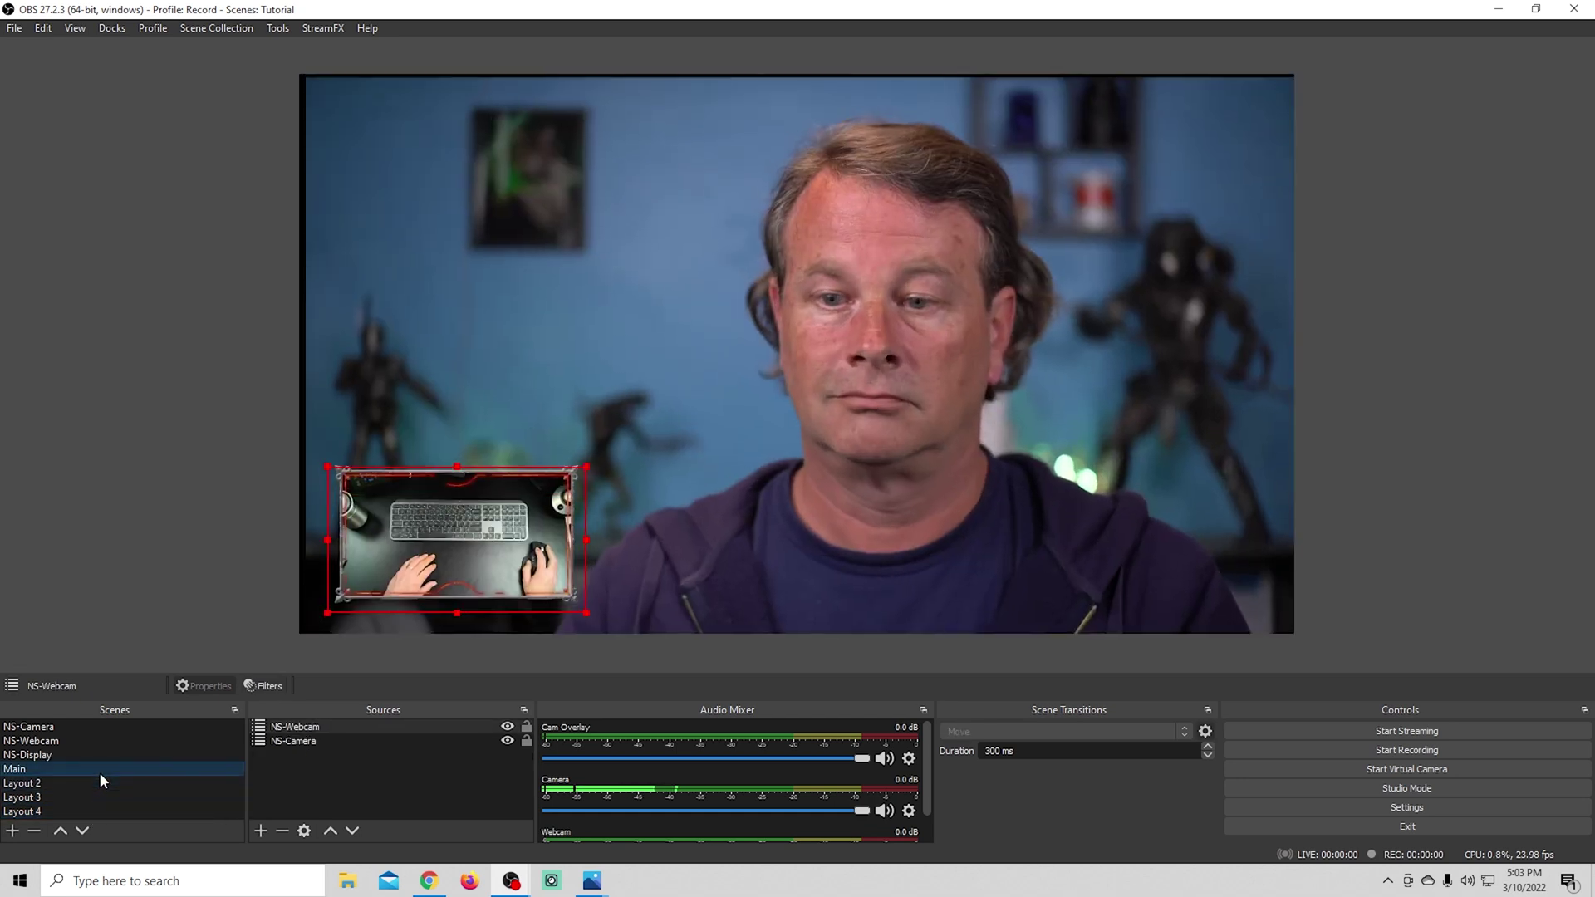